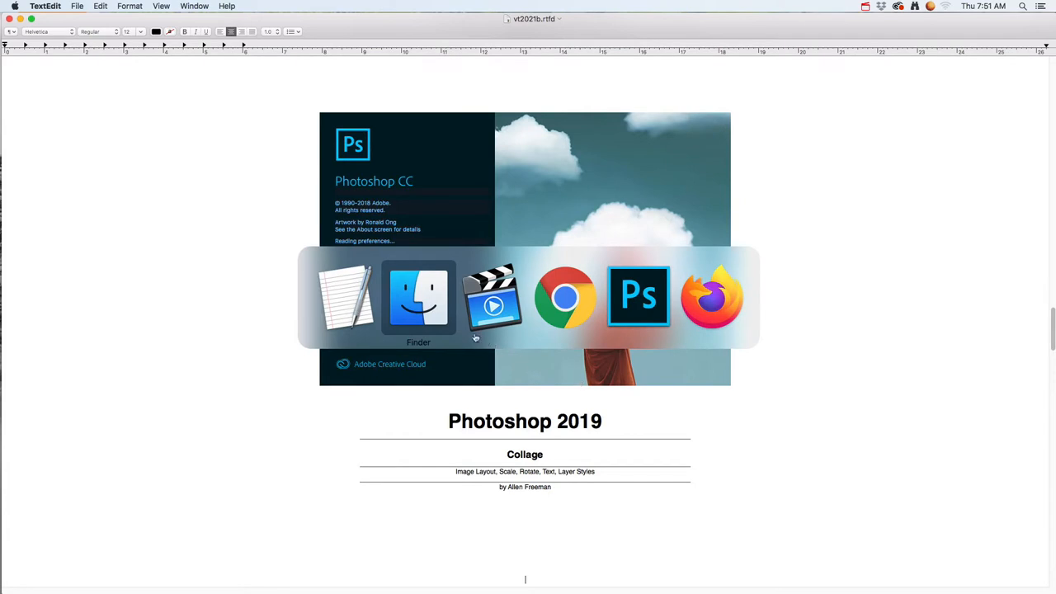
# Switch to Finder, open a new window and show the contents of the vt2021 folder.
pyautogui.click(431, 312)
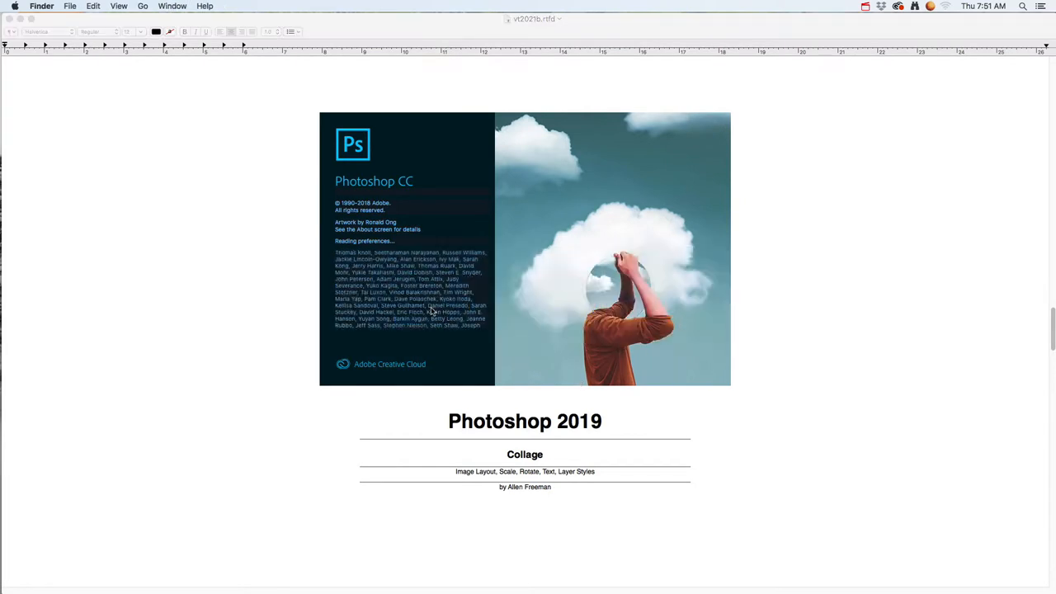
pyautogui.press('super+n')
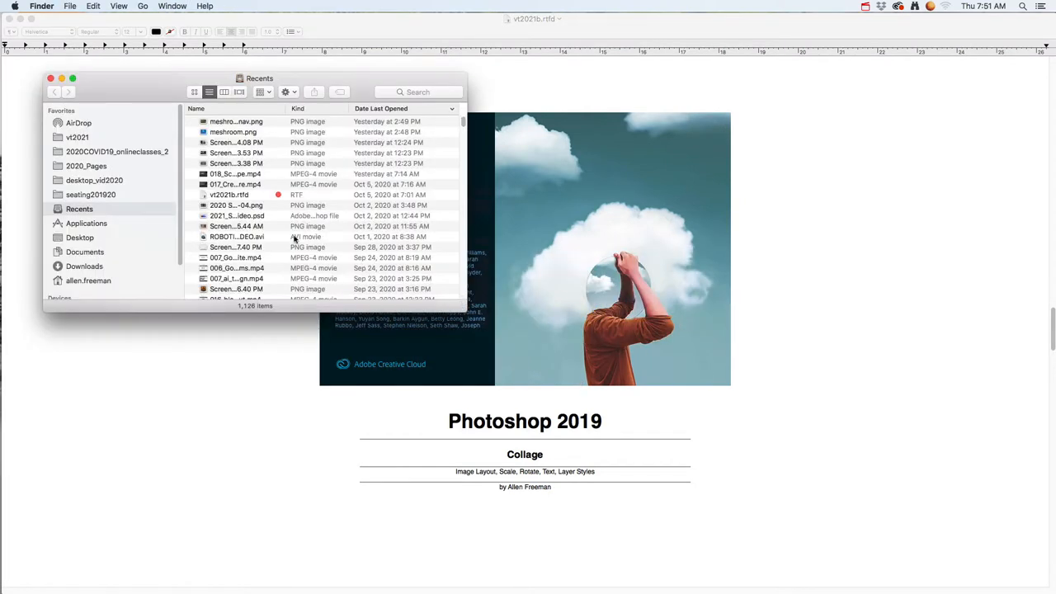
pyautogui.click(80, 239)
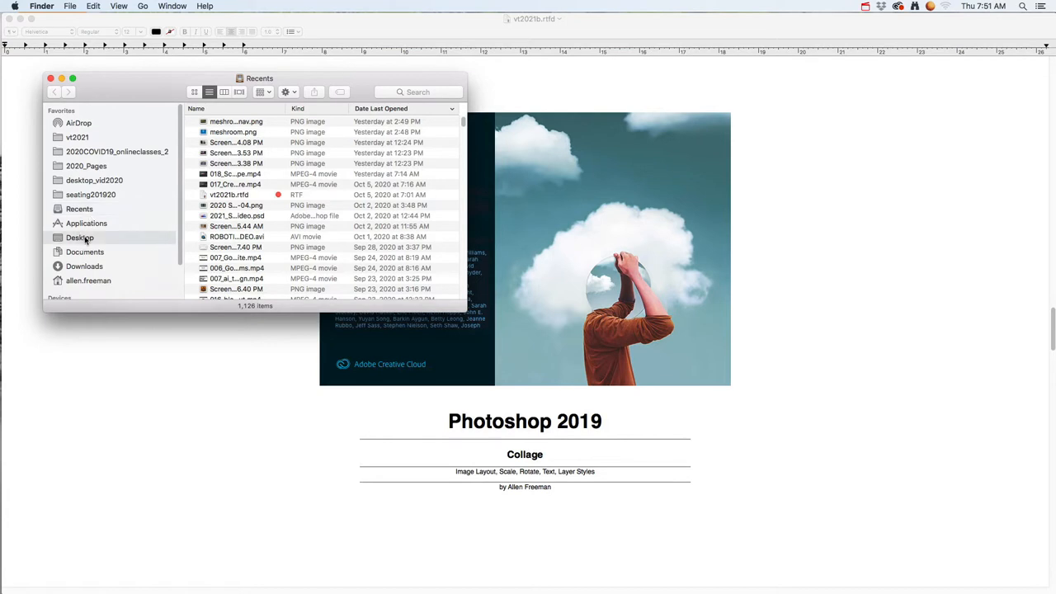
pyautogui.click(78, 252)
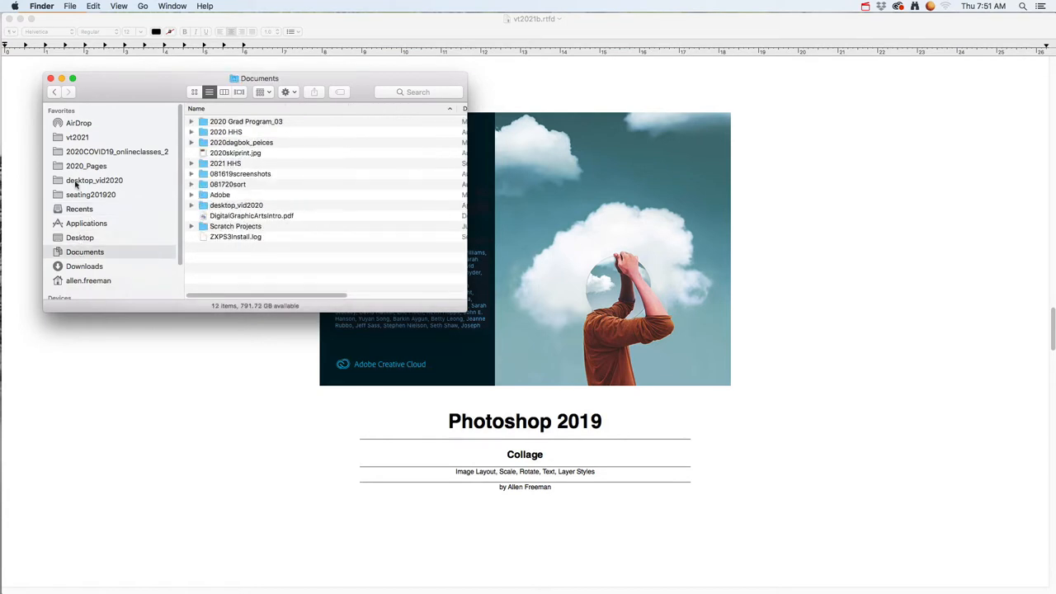
pyautogui.click(71, 138)
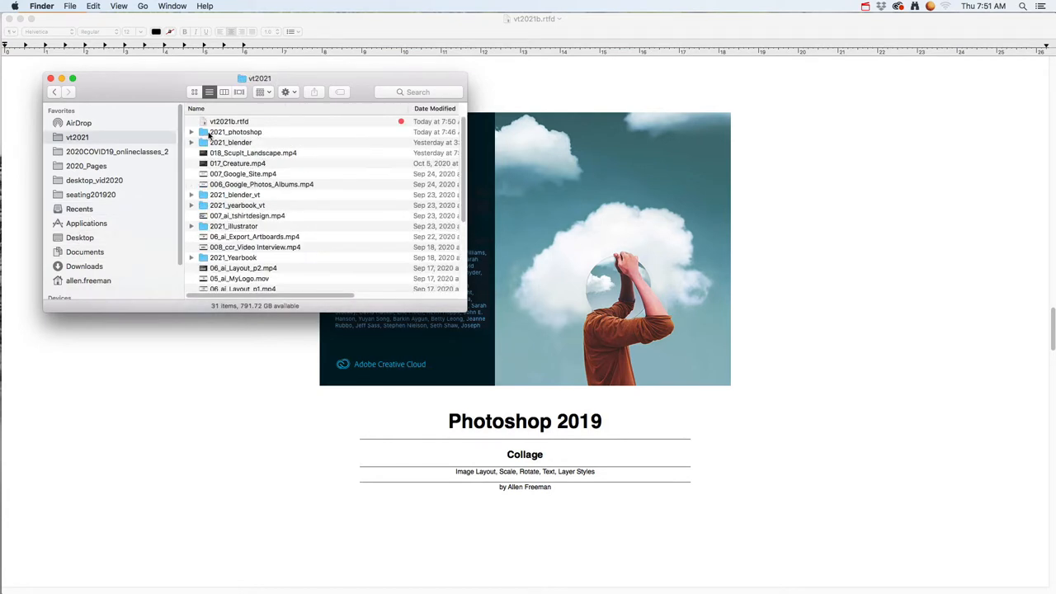
# Open the 011b_CCR_Freetime folder inside 2021_photoshop and enlarge the window so more of its image files fit.
pyautogui.click(208, 134)
pyautogui.doubleClick(208, 133)
pyautogui.click(207, 124)
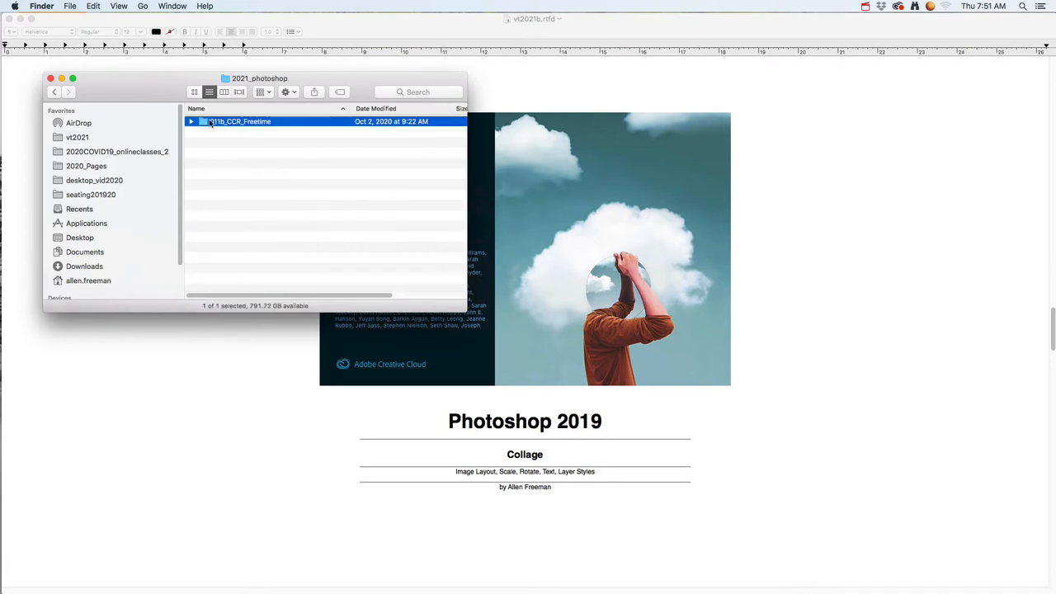
pyautogui.doubleClick(201, 124)
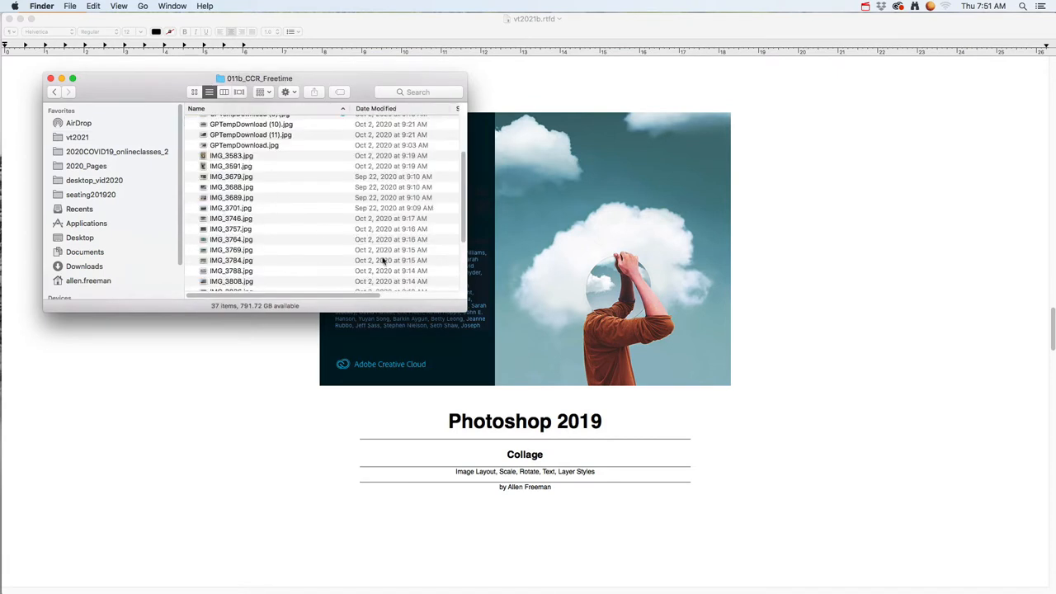
pyautogui.moveTo(468, 309); pyautogui.dragTo(563, 410)
pyautogui.scroll(5, 314, 234)
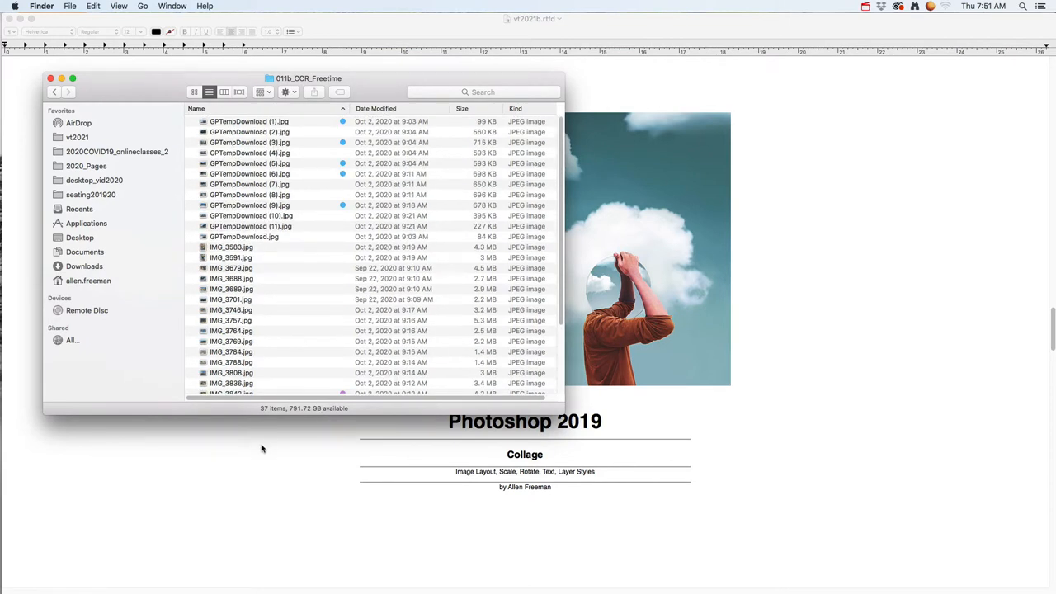
# Switch to Firefox, show the Google image results for skiing and preview the yellow-jacket skier from The New York Times.
pyautogui.press('super+Tab')
pyautogui.press('super+Tab')
pyautogui.press('super+Tab')
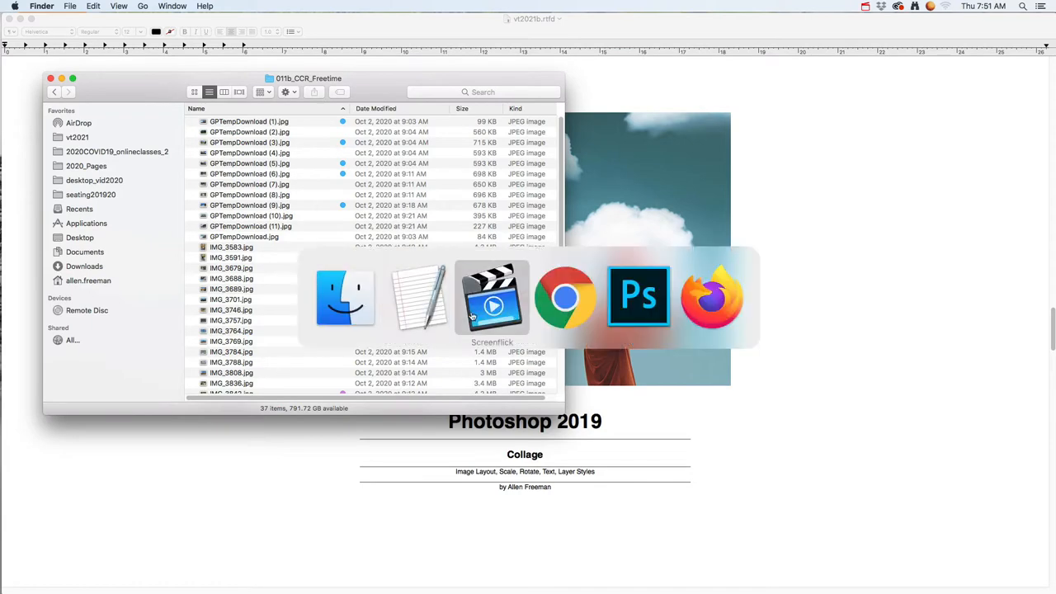
pyautogui.press('super+Tab')
pyautogui.press('super+Tab')
pyautogui.press('super+Tab')
pyautogui.press('super+Tab')
pyautogui.press('super+Tab')
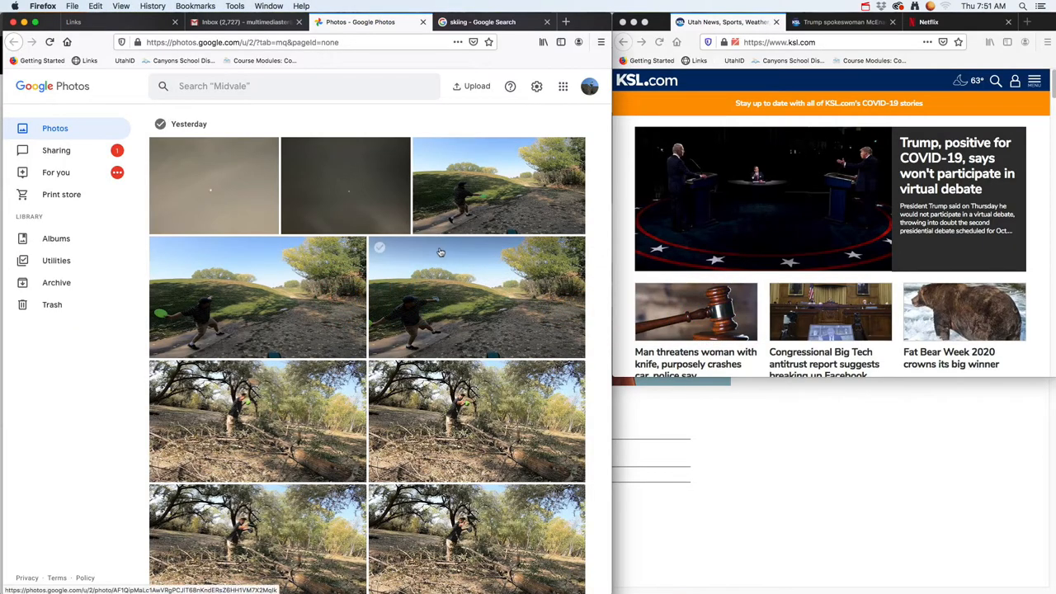
pyautogui.click(463, 25)
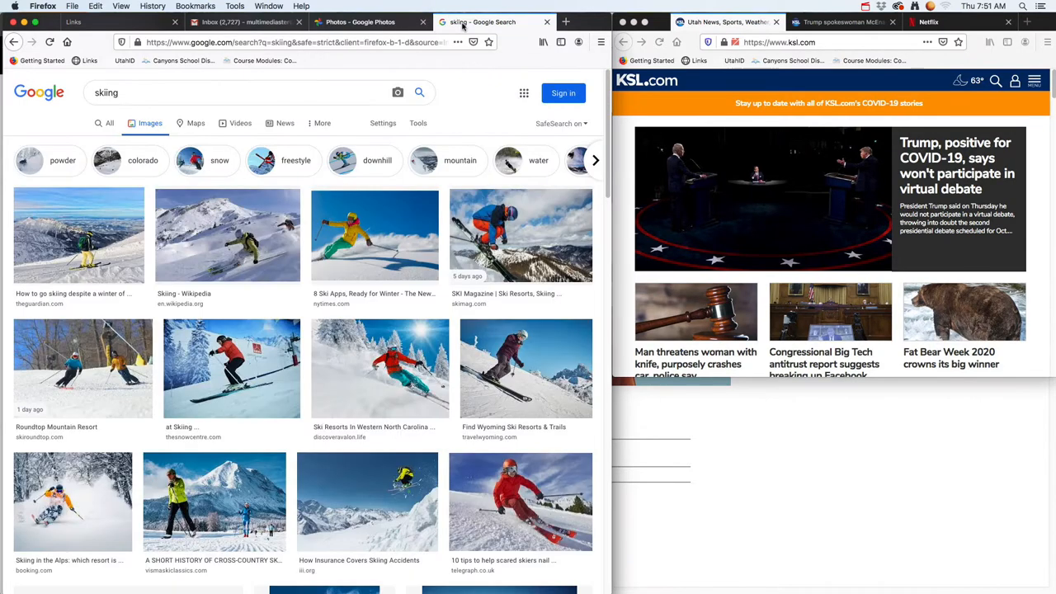
pyautogui.click(124, 92)
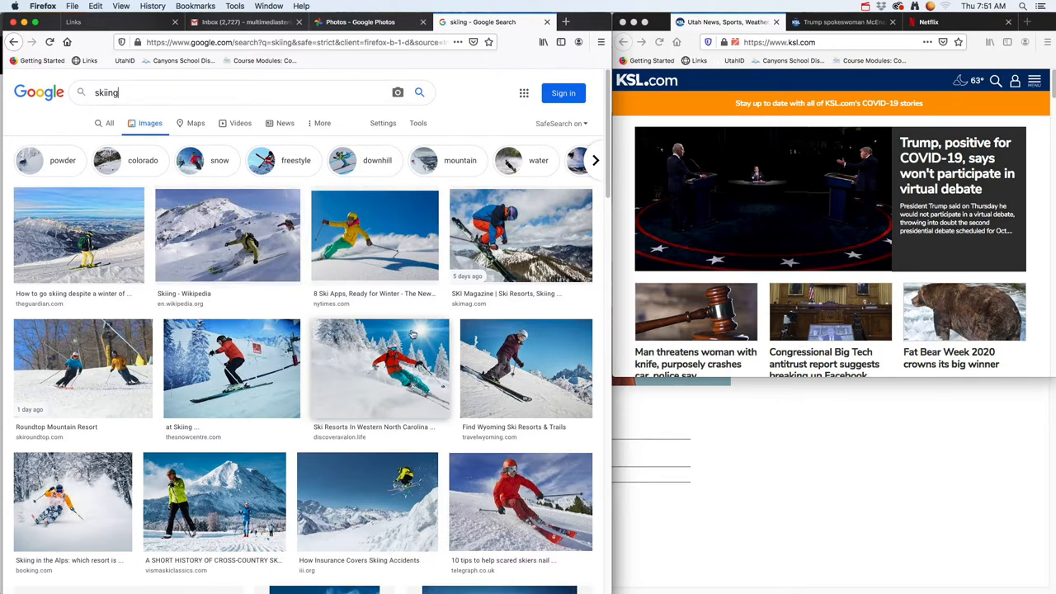
pyautogui.click(396, 258)
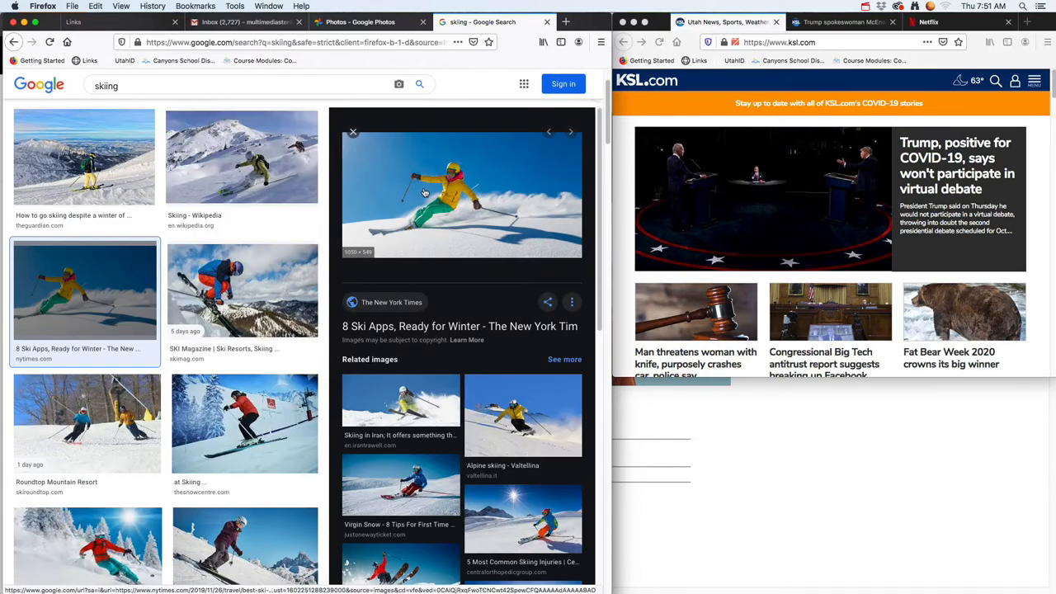
pyautogui.rightClick(425, 192)
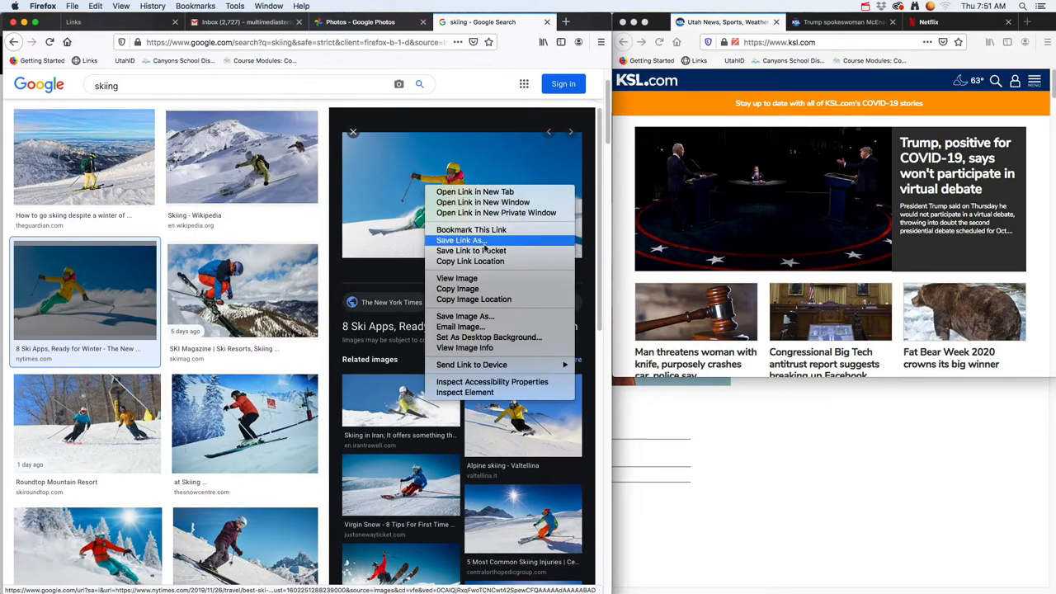
pyautogui.click(466, 317)
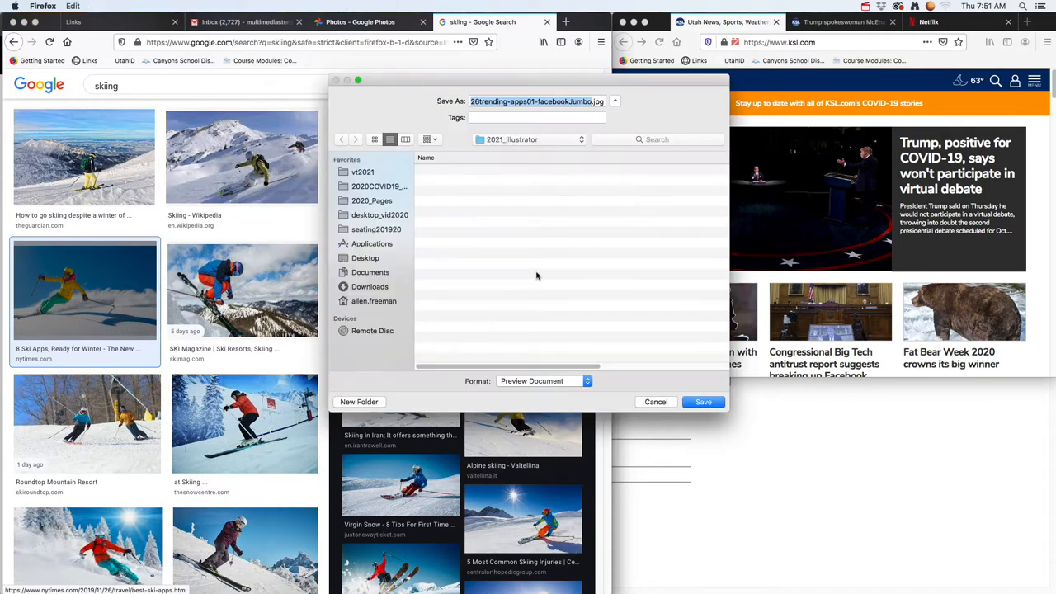
pyautogui.click(598, 101)
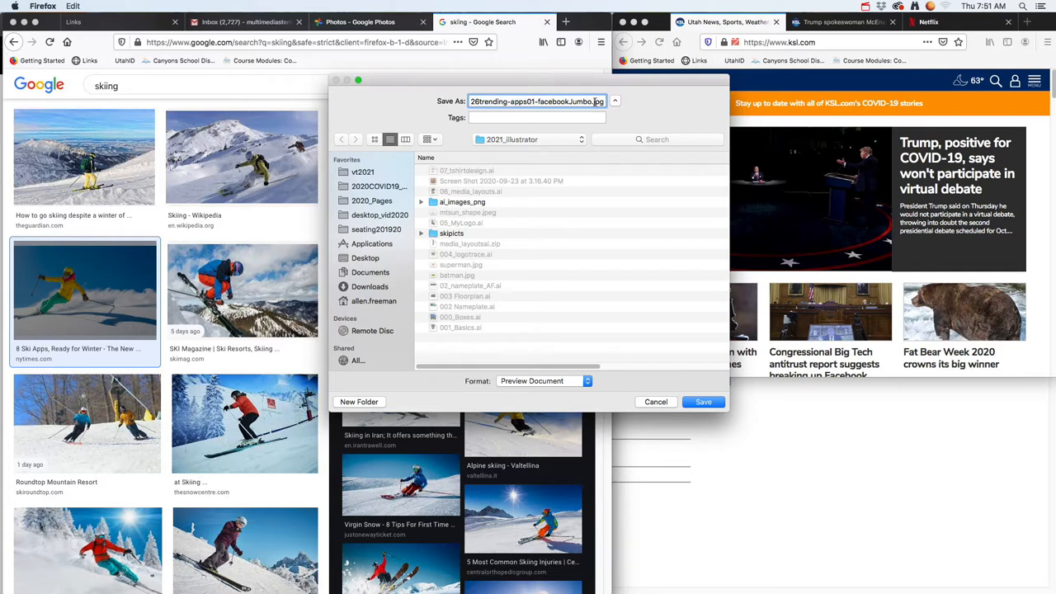
pyautogui.click(650, 403)
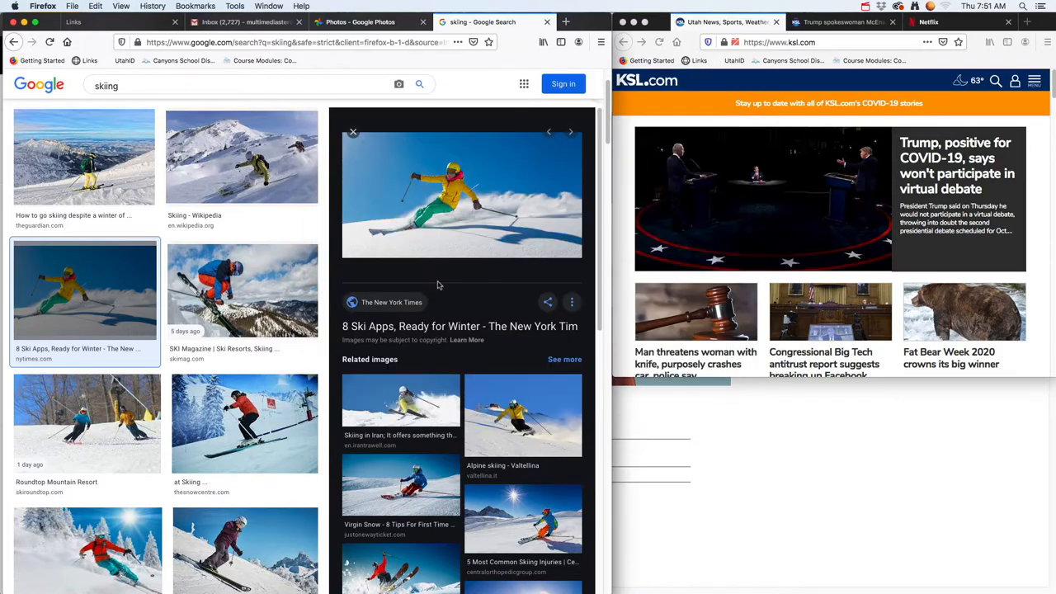
# Switch to Finder, place the 011b_CCR_Freetime window beside the skier preview and copy the skier image into that folder.
pyautogui.press('super+Tab')
pyautogui.press('super+Tab')
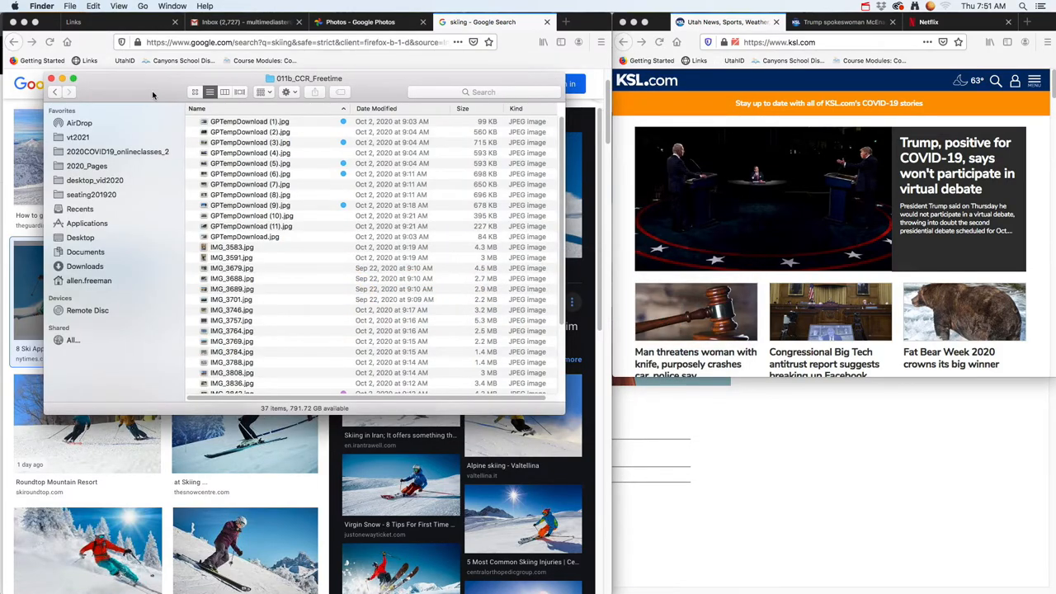
pyautogui.moveTo(150, 94); pyautogui.dragTo(571, 165)
pyautogui.moveTo(984, 485); pyautogui.dragTo(889, 528)
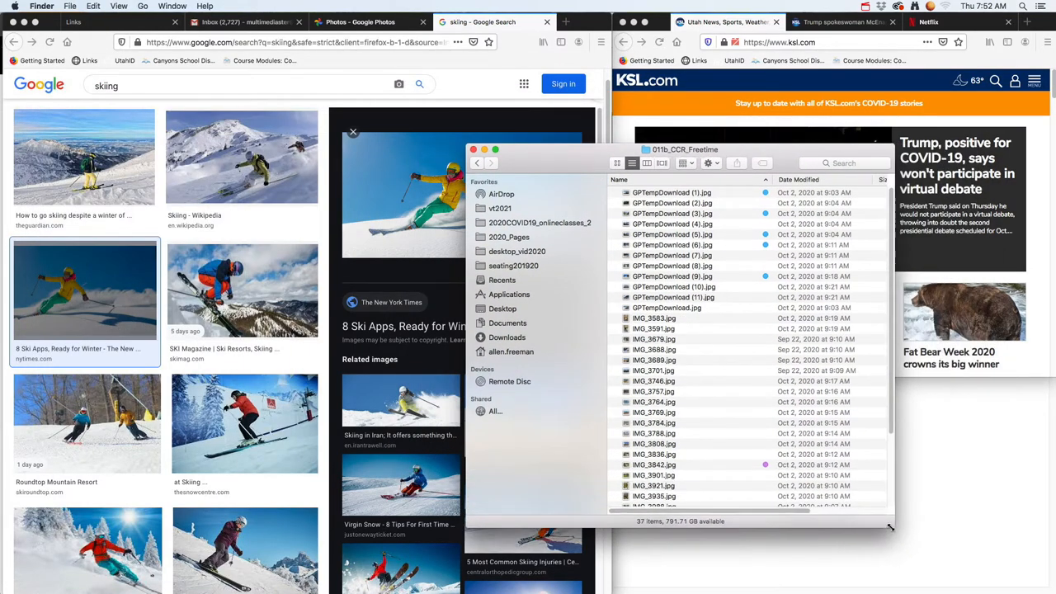
pyautogui.moveTo(552, 168); pyautogui.dragTo(622, 175)
pyautogui.moveTo(467, 214); pyautogui.dragTo(768, 396)
pyautogui.click(766, 201)
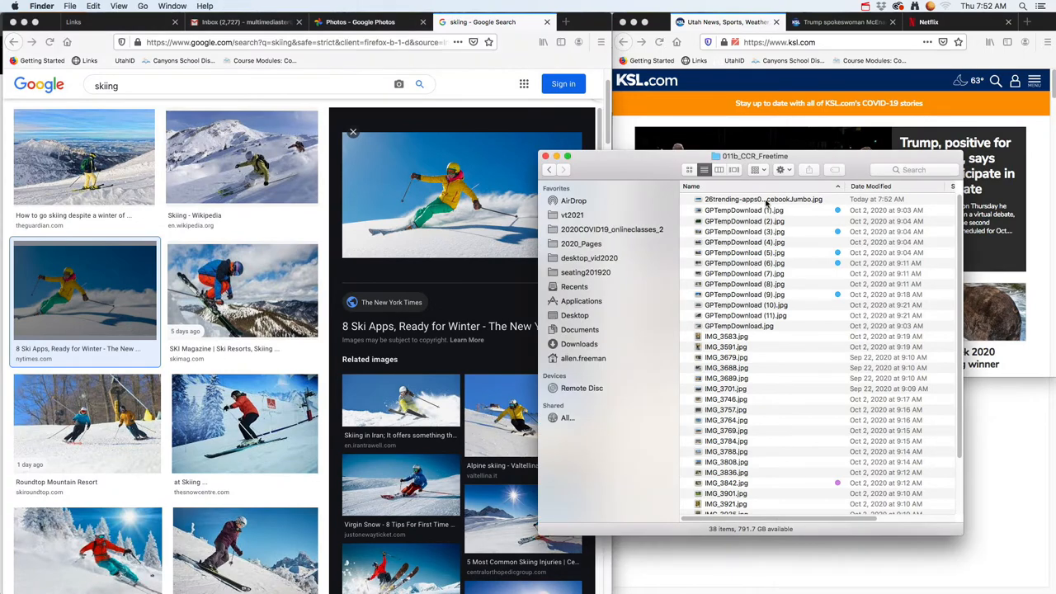
# Examine the download option for two disc golf photos in Google Photos, then return to the photo library.
pyautogui.click(363, 25)
pyautogui.scroll(-1, 367, 239)
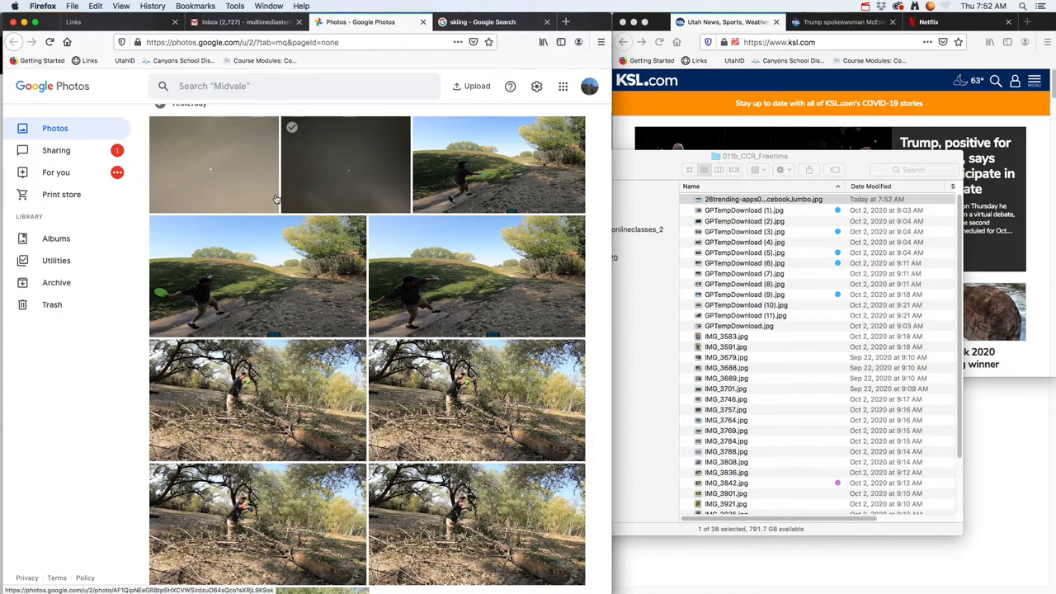
pyautogui.click(442, 277)
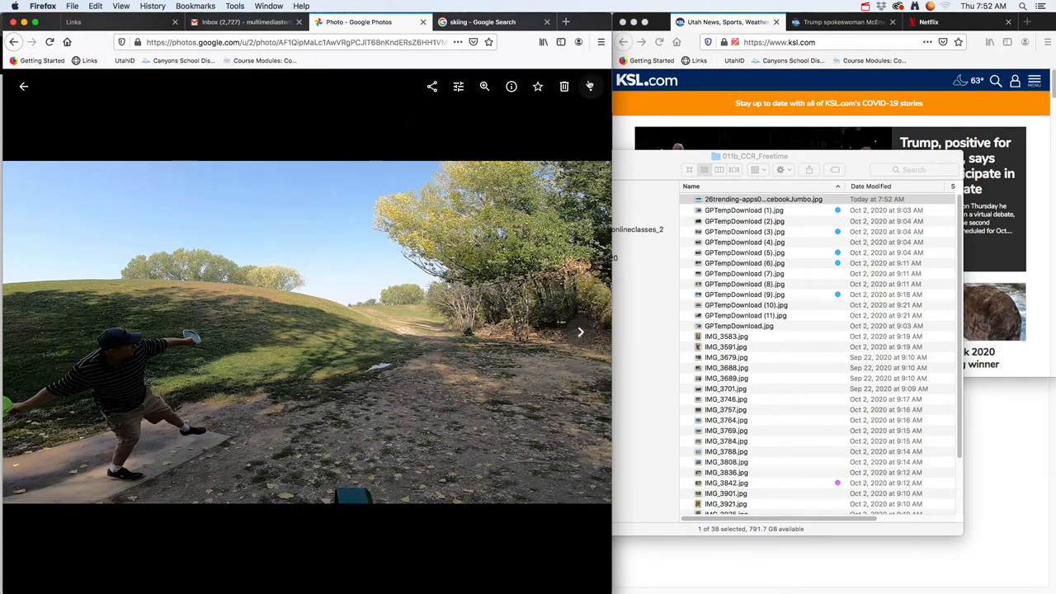
pyautogui.click(590, 86)
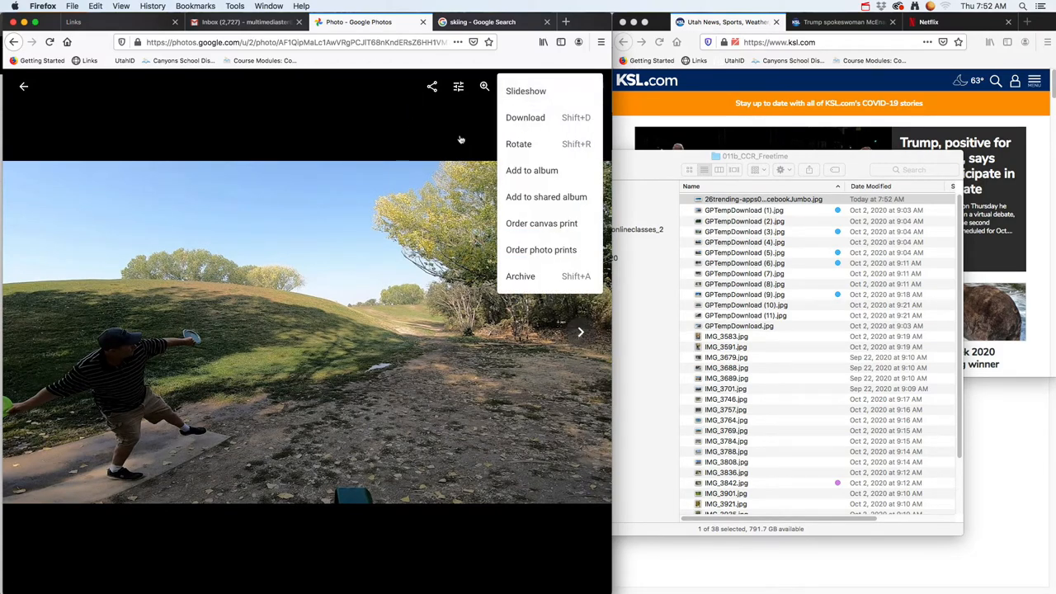
pyautogui.press('Right')
pyautogui.click(590, 90)
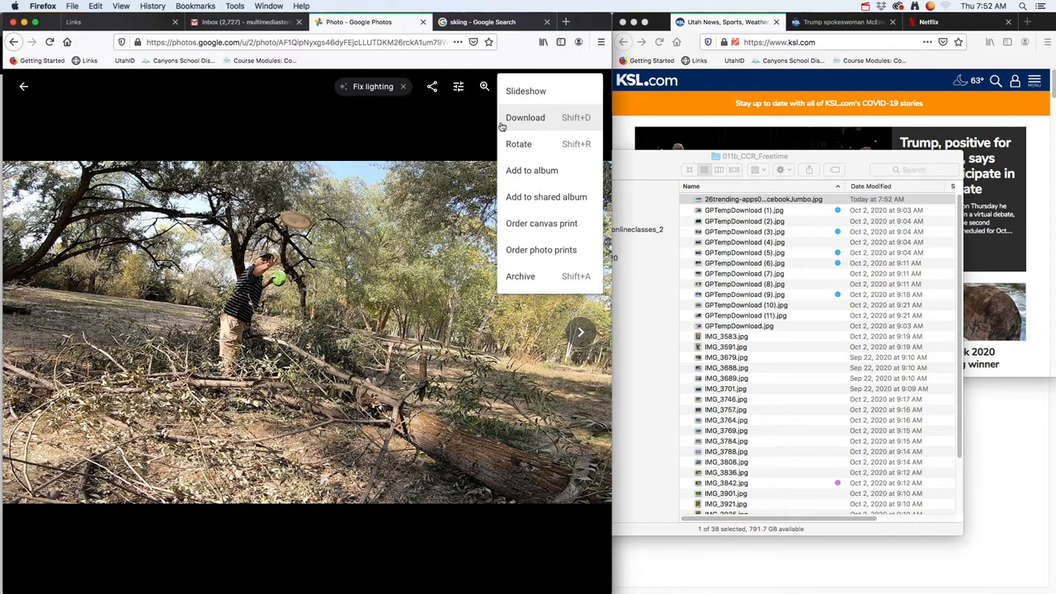
pyautogui.click(25, 88)
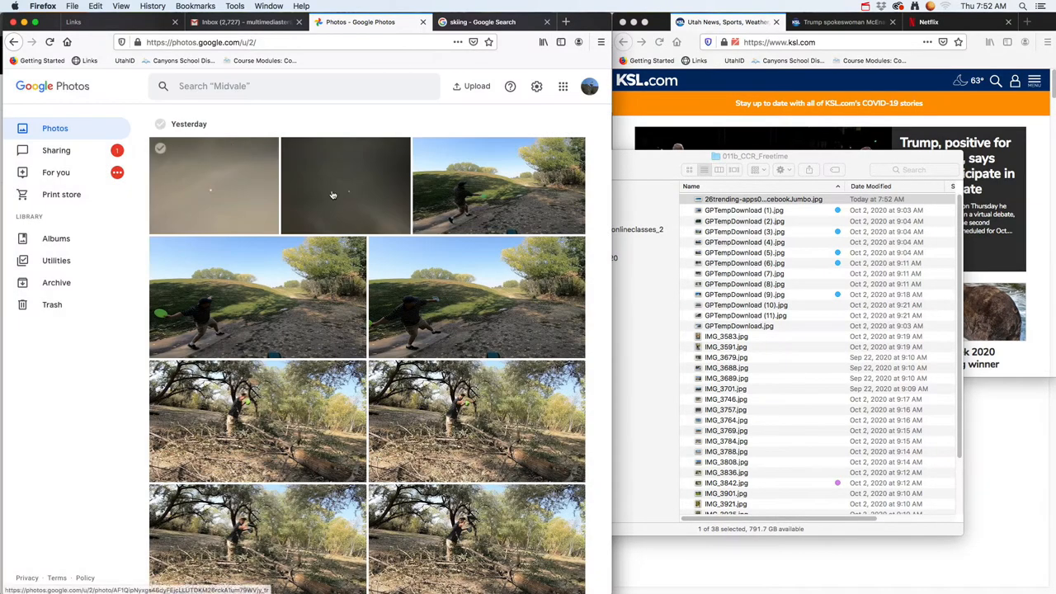
# Switch to Photoshop and review the New Document settings for size, orientation, resolution and color mode, then close them without creating a document.
pyautogui.click(675, 256)
pyautogui.press('super+Tab')
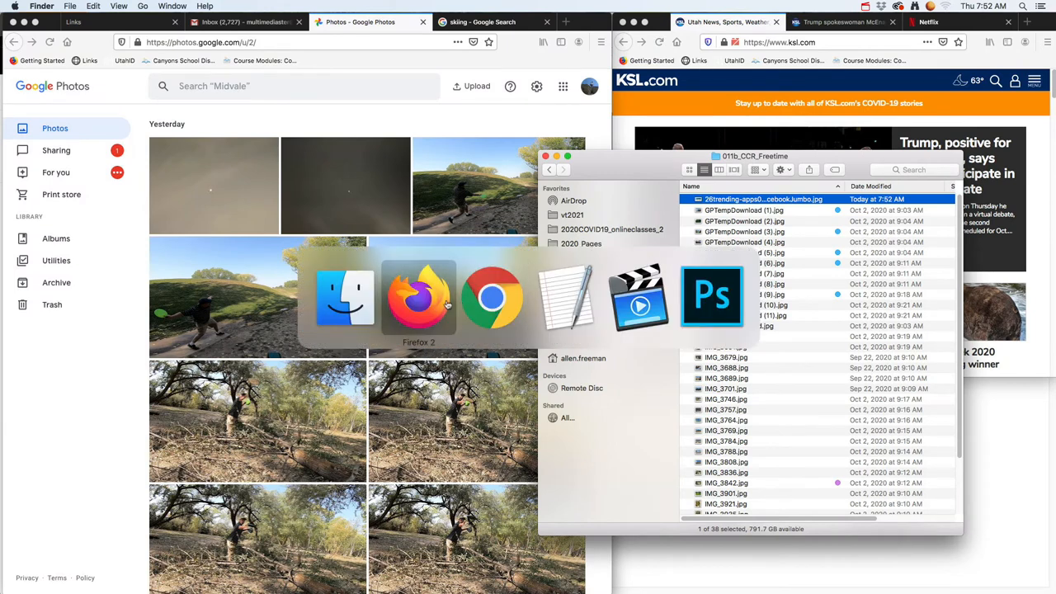
pyautogui.click(730, 303)
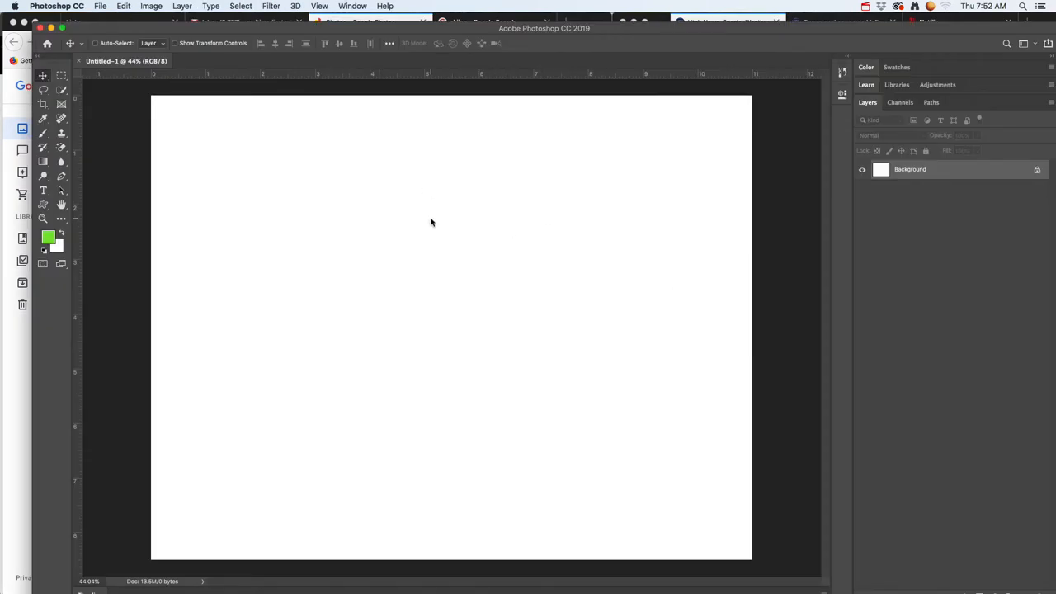
pyautogui.click(99, 7)
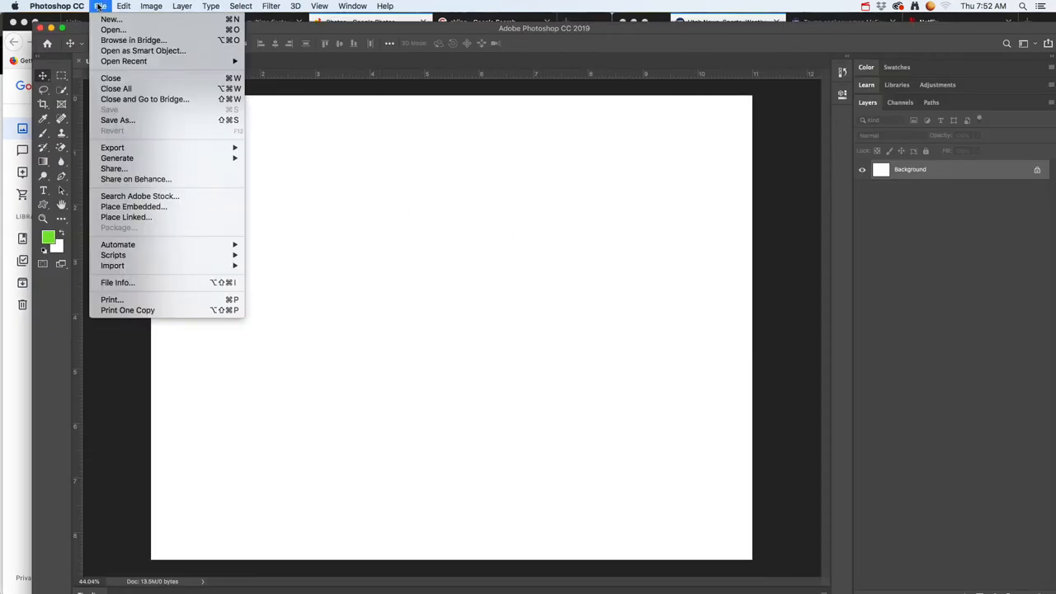
pyautogui.click(122, 22)
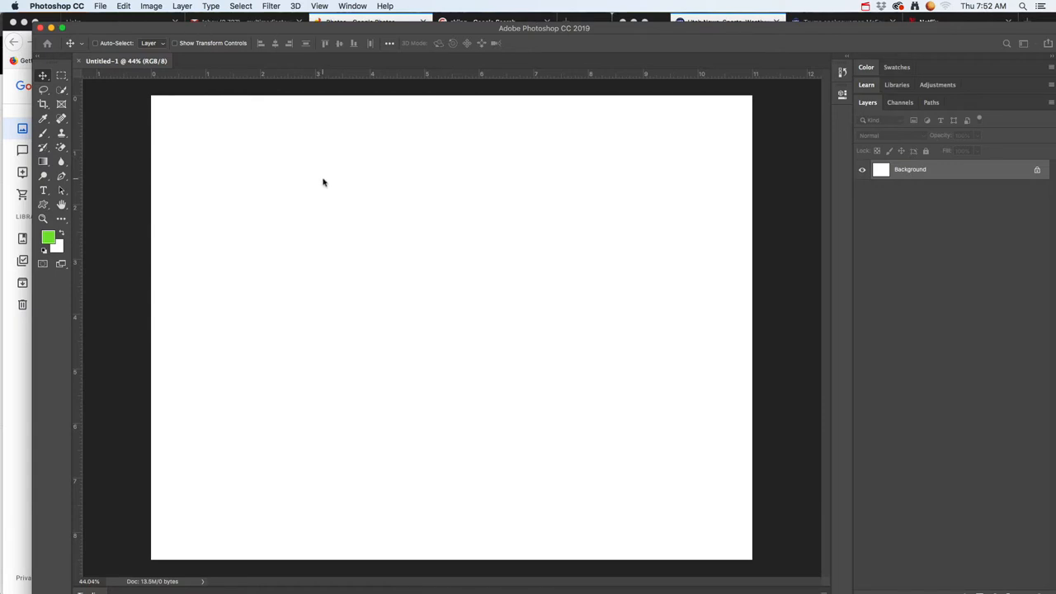
pyautogui.press('super+n')
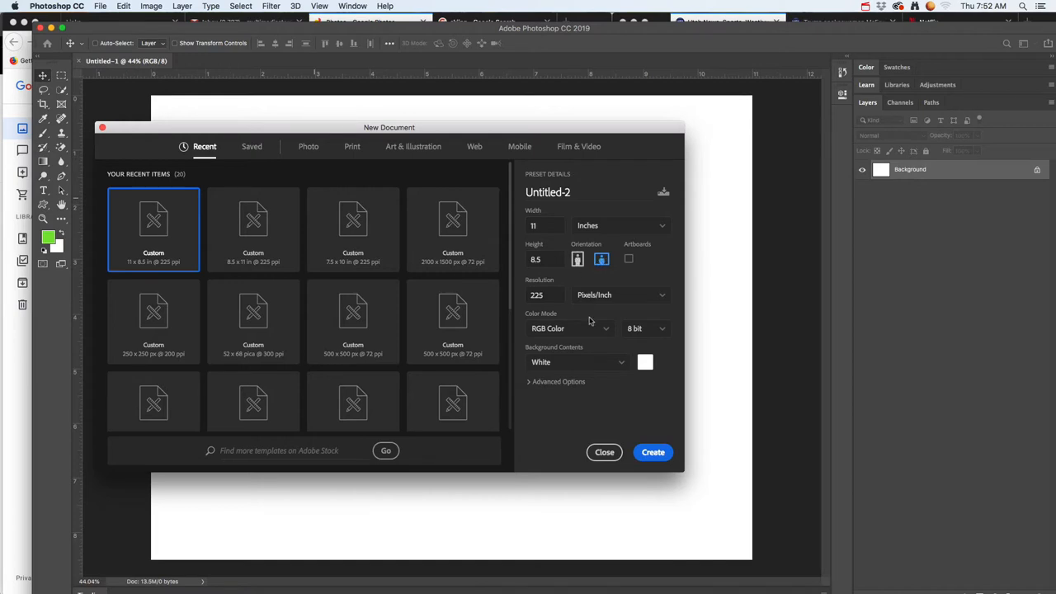
pyautogui.click(603, 457)
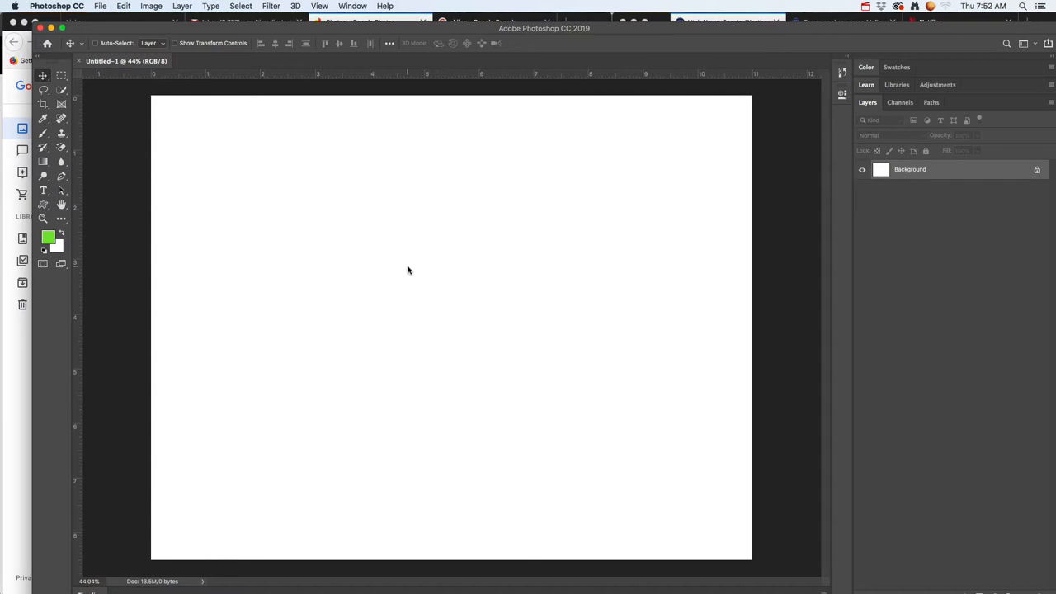
# Switch to Finder, then place GPTempDownload (1).jpg from the 011b_CCR_Freetime folder into the blank Photoshop document.
pyautogui.press('super+Tab')
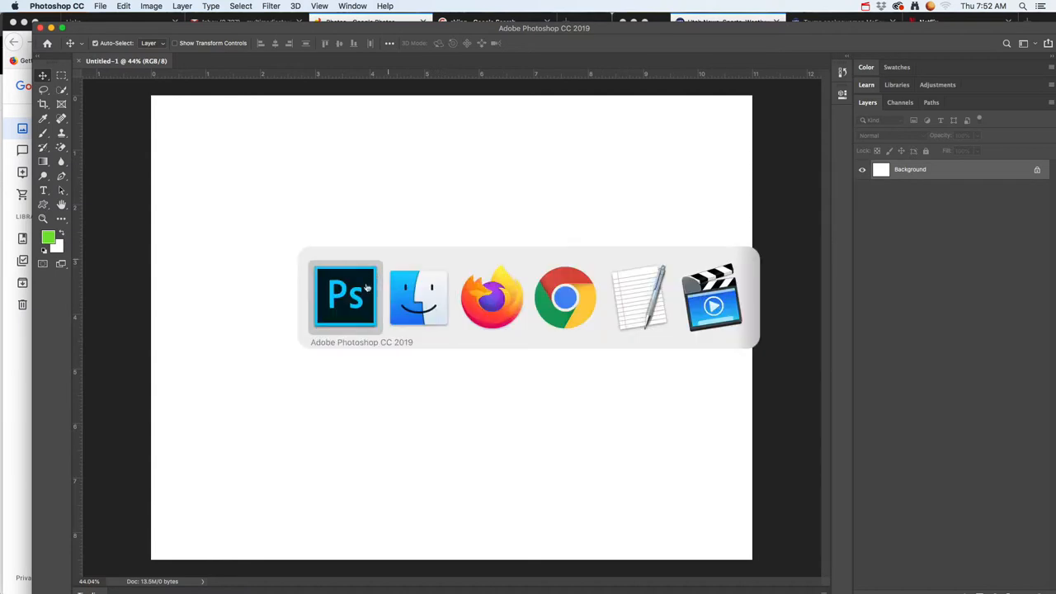
pyautogui.click(423, 297)
pyautogui.moveTo(662, 169); pyautogui.dragTo(590, 186)
pyautogui.click(672, 240)
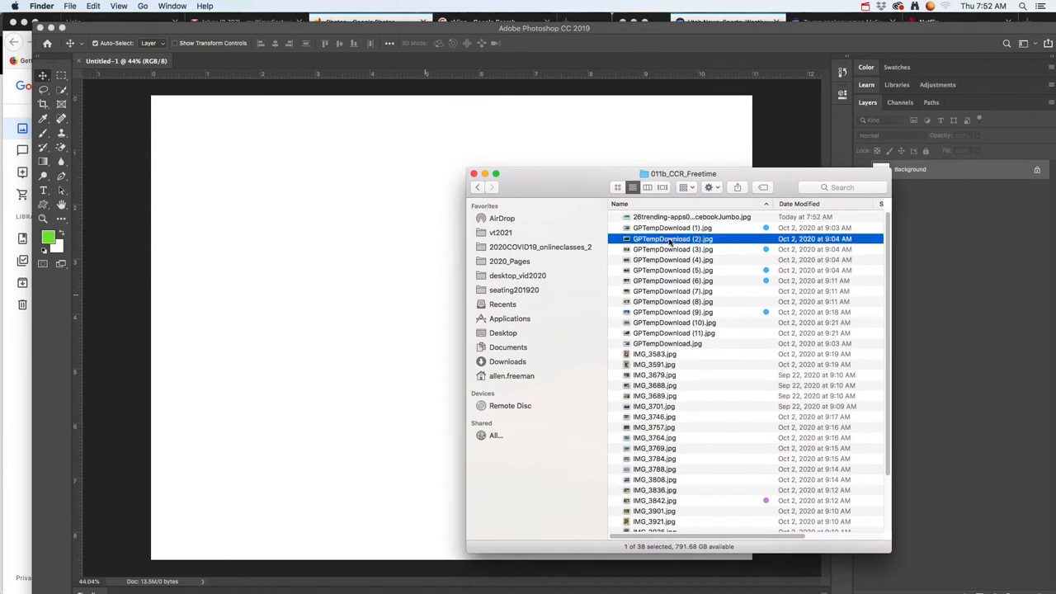
pyautogui.click(672, 272)
pyautogui.click(685, 230)
pyautogui.moveTo(691, 233); pyautogui.dragTo(349, 251)
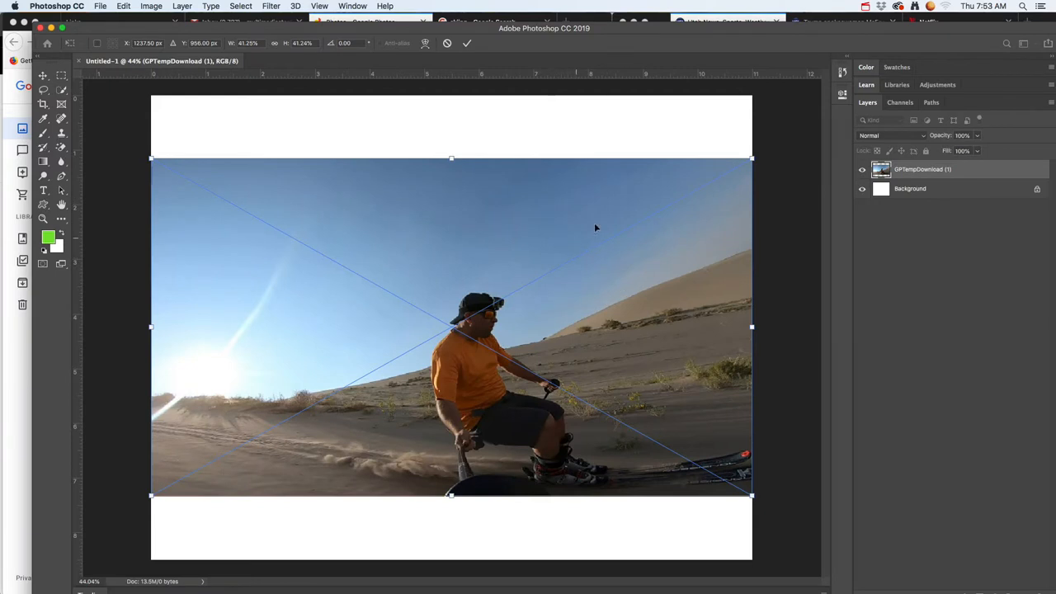
# Scale the placed orange-shirt sand skier photo to about 18.8% and position it in the page's upper-left area.
pyautogui.moveTo(751, 158); pyautogui.dragTo(456, 305)
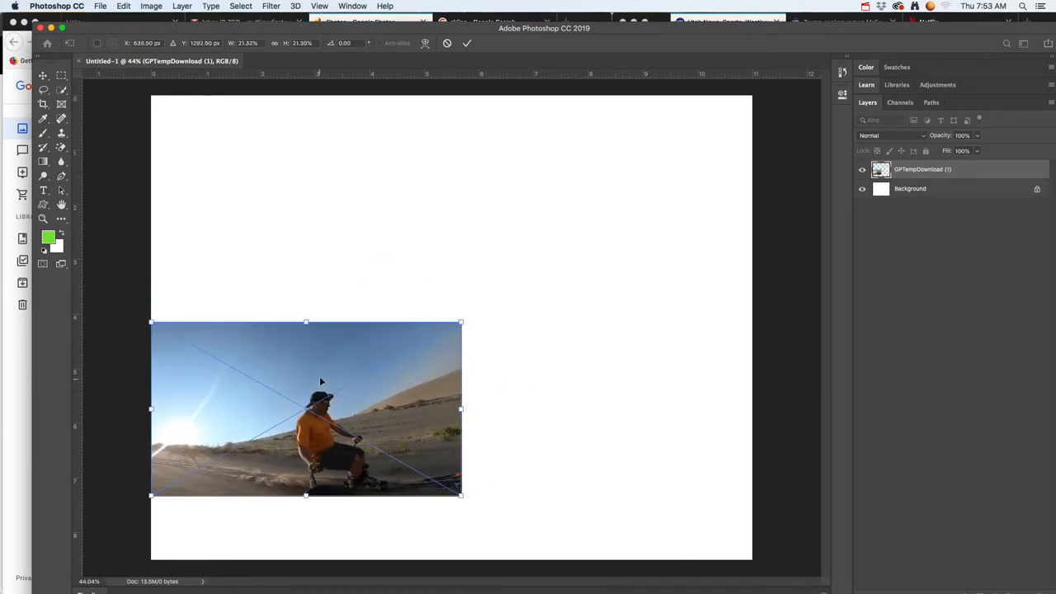
pyautogui.moveTo(321, 381); pyautogui.dragTo(341, 194)
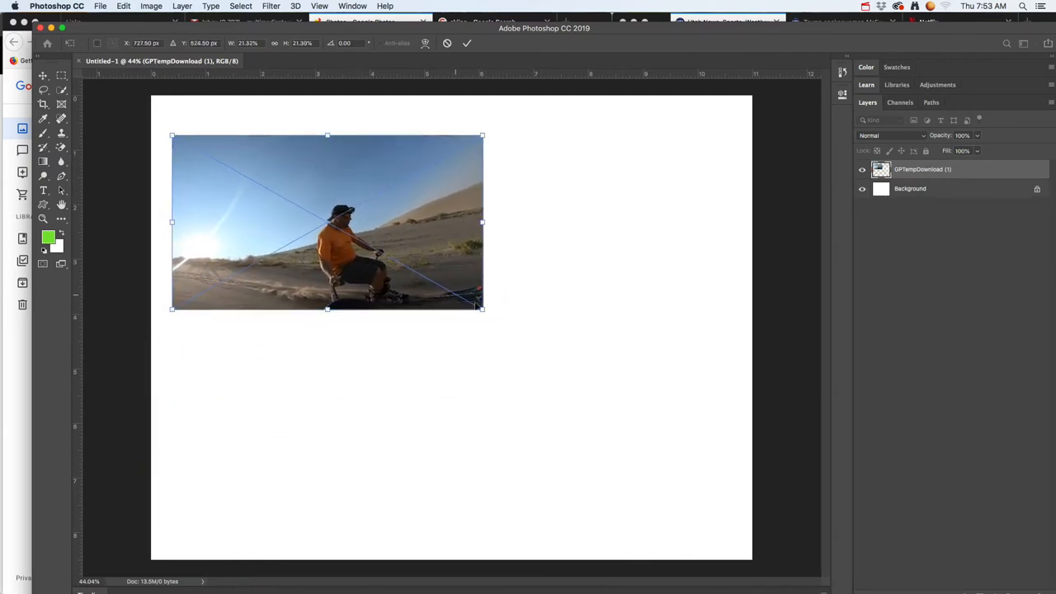
pyautogui.moveTo(484, 311); pyautogui.dragTo(447, 289)
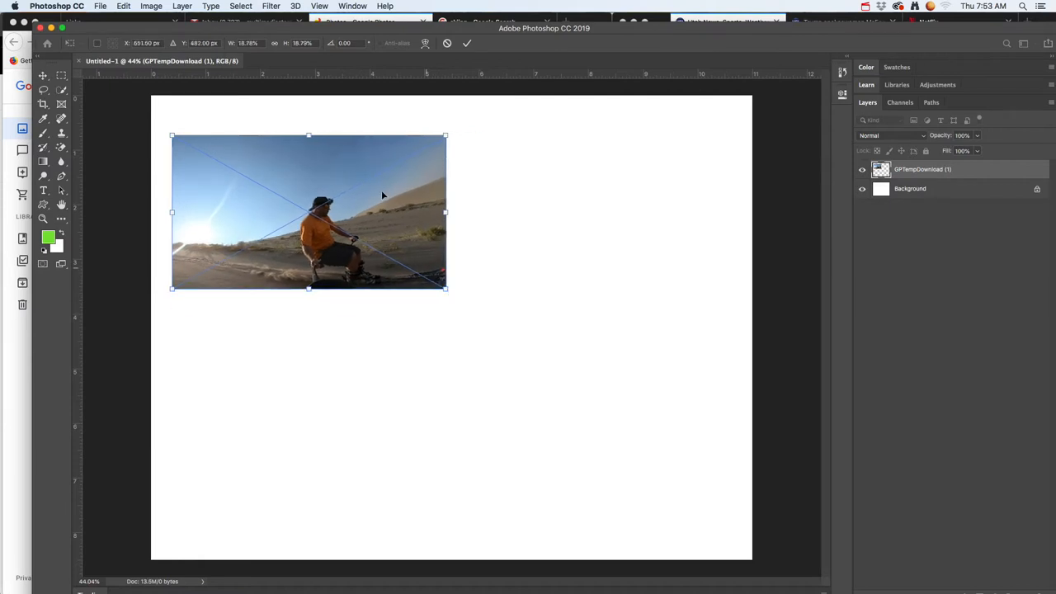
pyautogui.press('Return')
# Switch to Finder and place GPTempDownload (3), (5), (6) and (9).jpg together into the Photoshop document.
pyautogui.press('super+Tab')
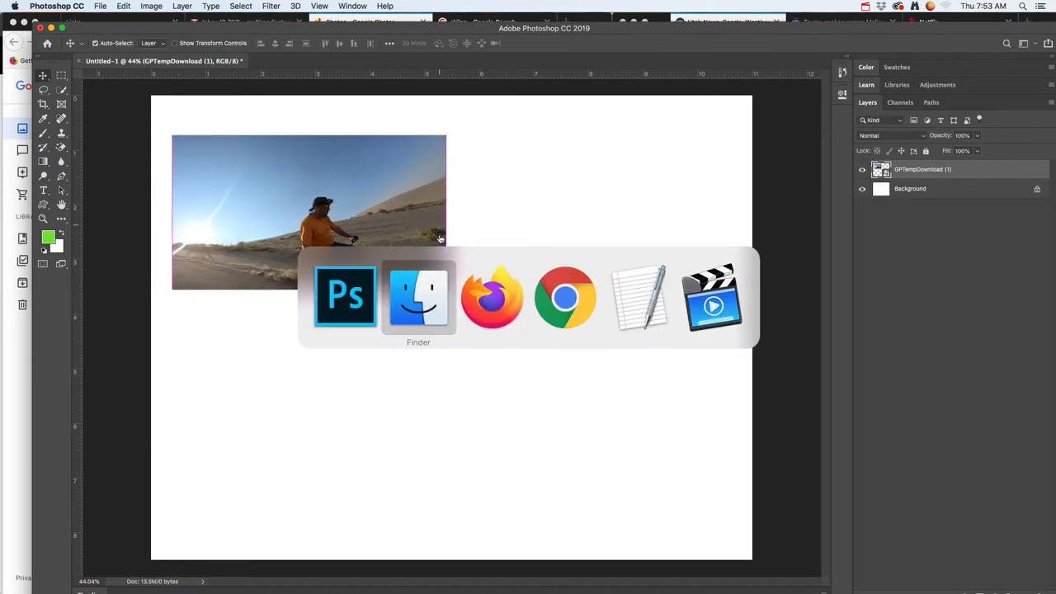
pyautogui.click(730, 250)
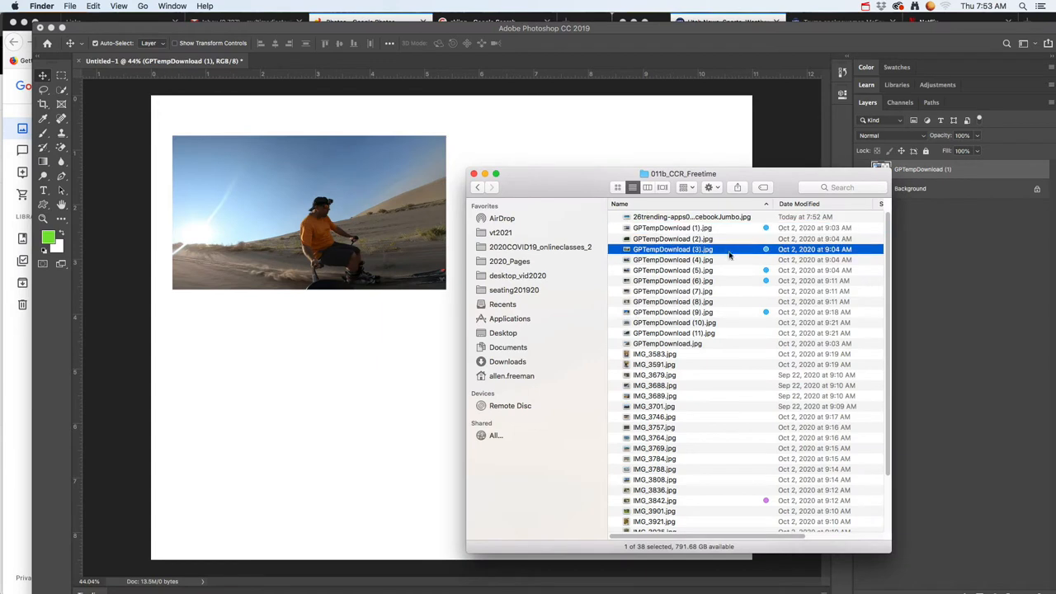
pyautogui.keyDown('super'); pyautogui.click(732, 271); pyautogui.keyUp('super')
pyautogui.keyDown('super'); pyautogui.click(733, 281); pyautogui.keyUp('super')
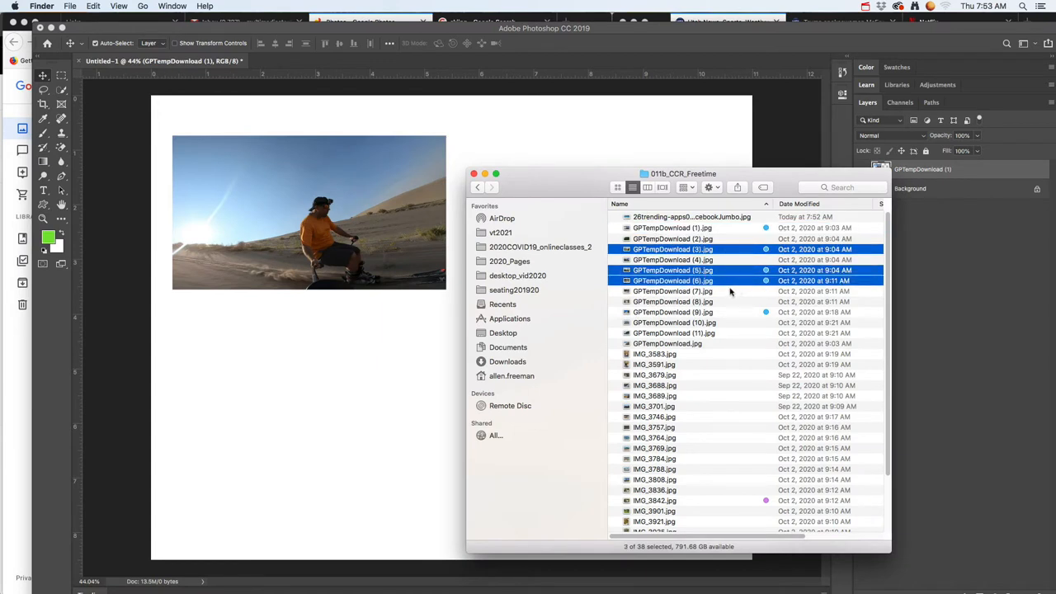
pyautogui.keyDown('super'); pyautogui.click(731, 311); pyautogui.keyUp('super')
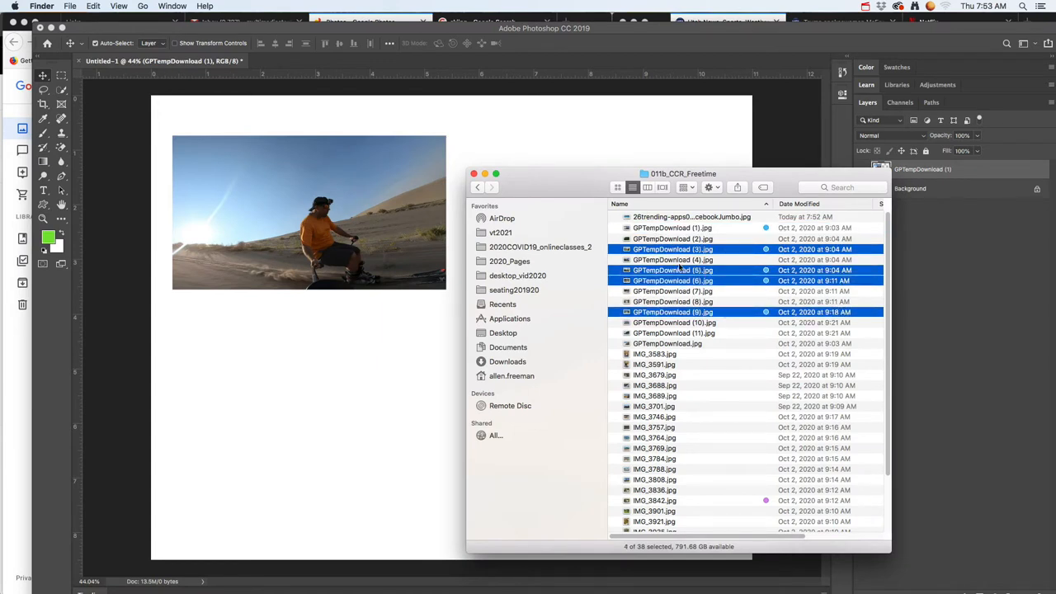
pyautogui.moveTo(691, 276); pyautogui.dragTo(360, 318)
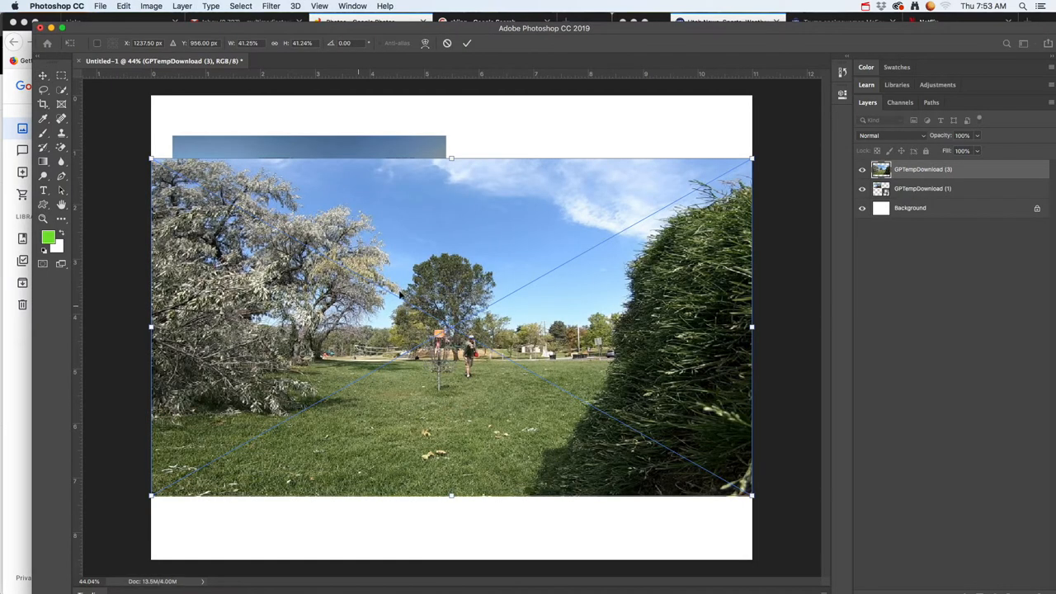
# Shrink and commit the four placed photos in turn, scaling GPTempDownload (3) to about 29% and (5) to about 23%.
pyautogui.moveTo(752, 157); pyautogui.dragTo(576, 256)
pyautogui.press('Return')
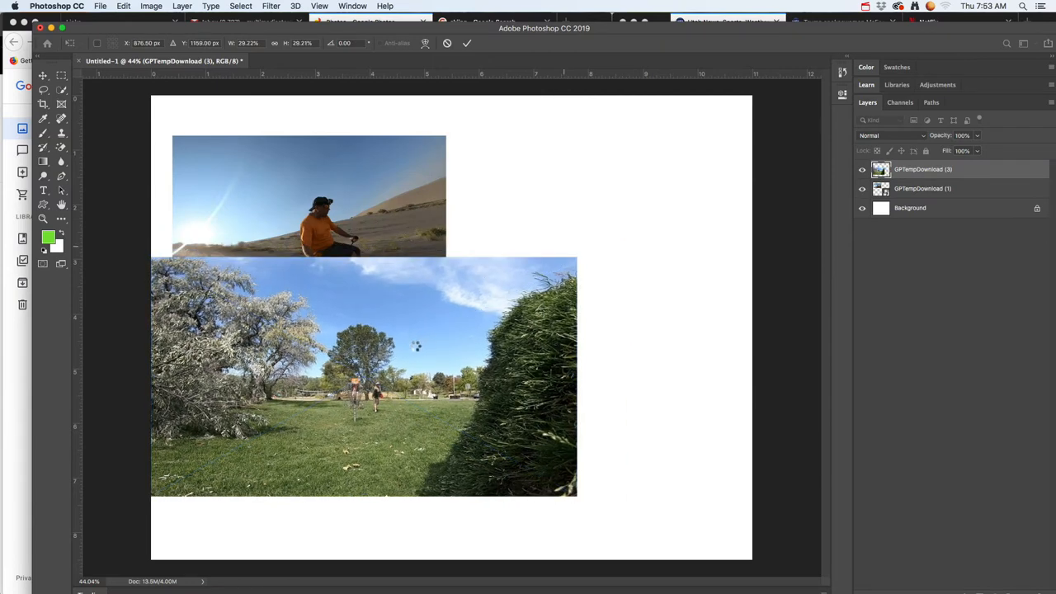
pyautogui.moveTo(751, 159); pyautogui.dragTo(492, 302)
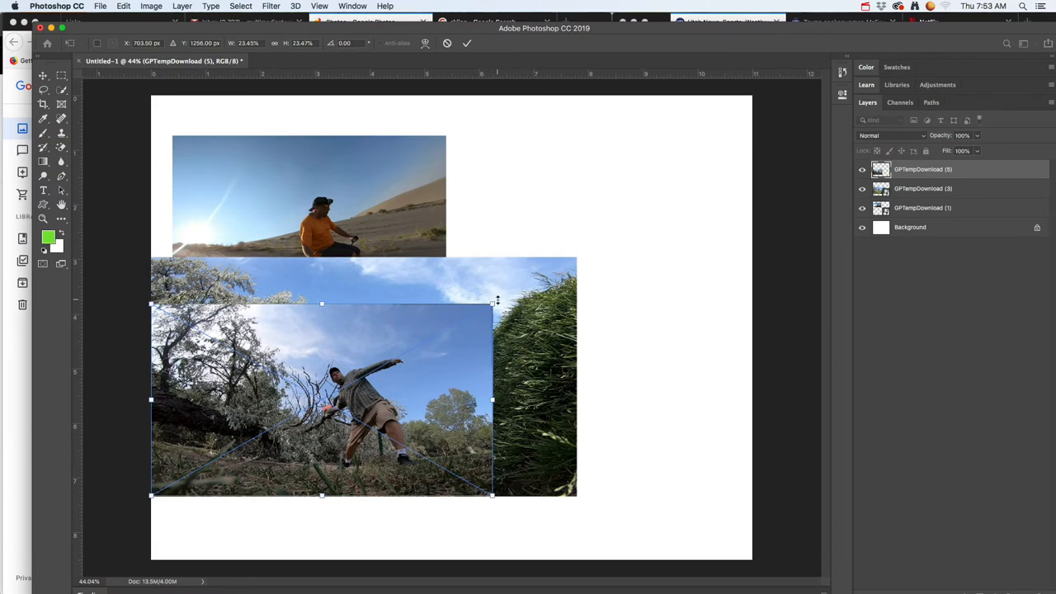
pyautogui.press('Return')
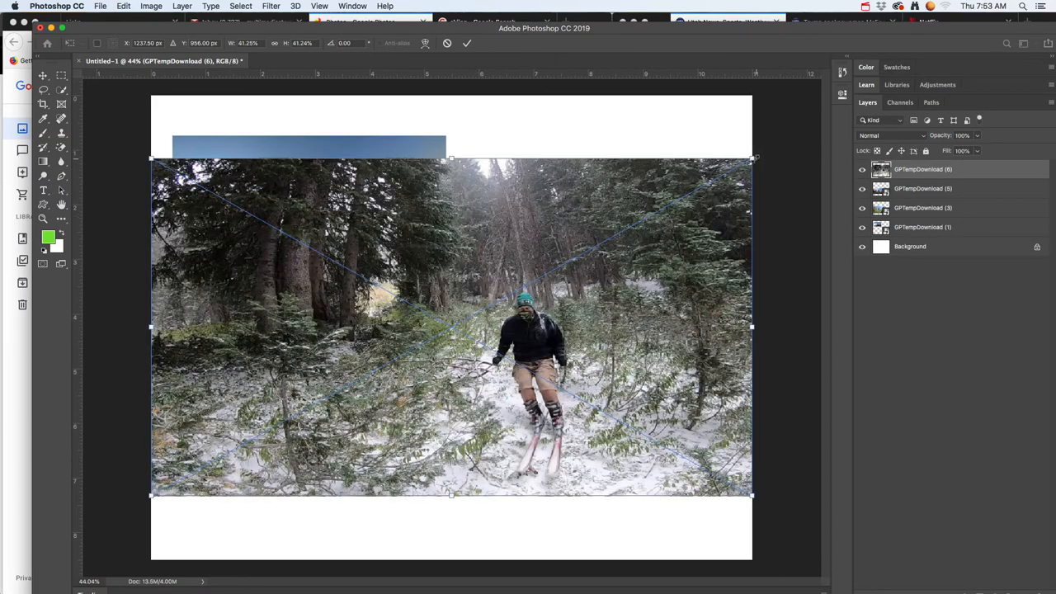
pyautogui.moveTo(756, 157); pyautogui.dragTo(577, 259)
pyautogui.press('Return')
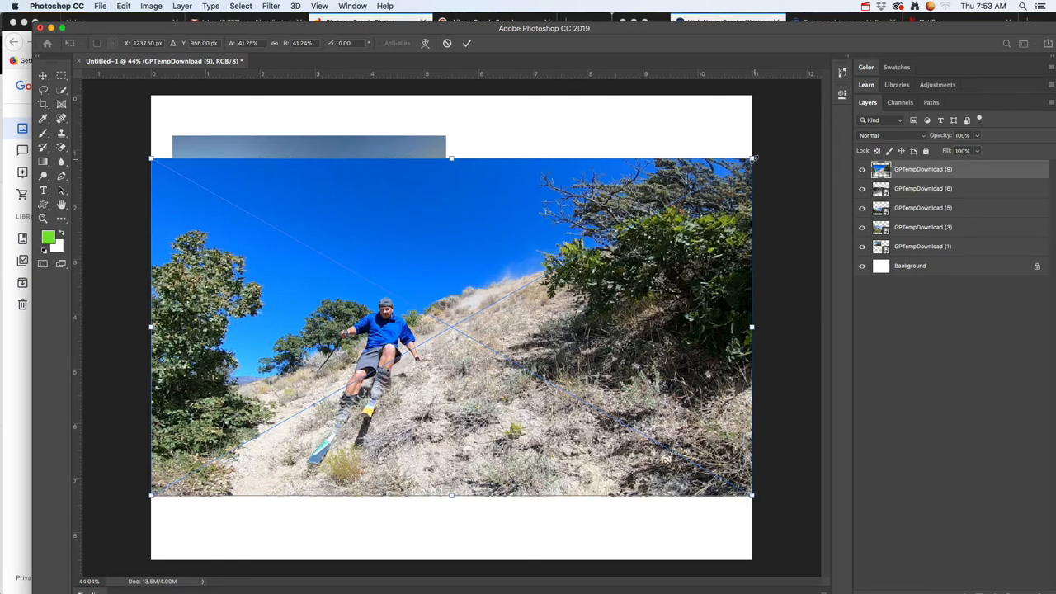
pyautogui.moveTo(752, 158); pyautogui.dragTo(479, 314)
pyautogui.press('Return')
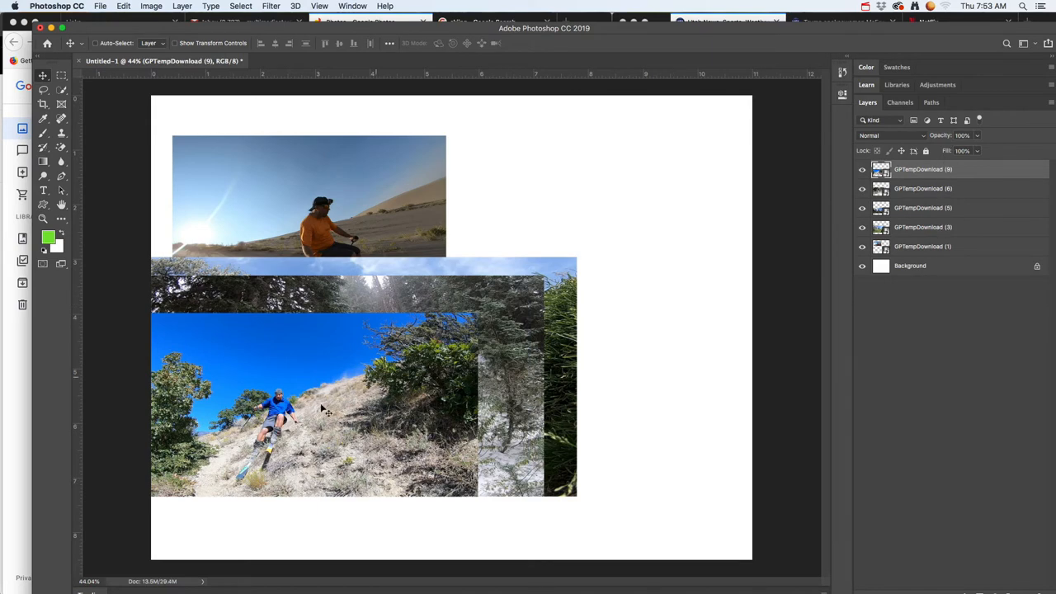
# Move the blue-shirt skier photo toward the page's lower left and the snowy forest skier photo to its upper right.
pyautogui.moveTo(233, 439); pyautogui.dragTo(208, 446)
pyautogui.click(932, 189)
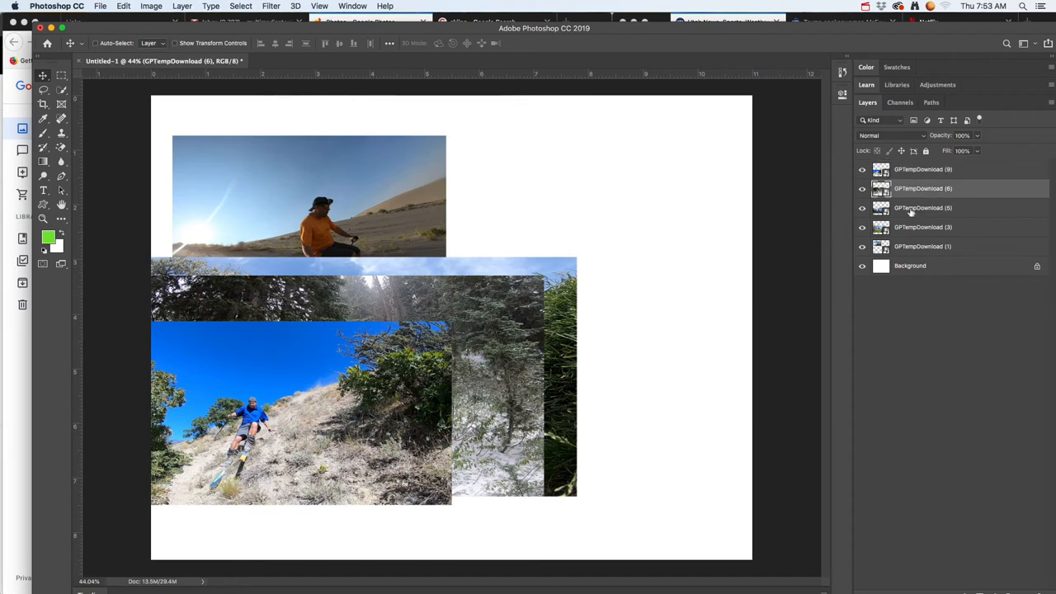
pyautogui.moveTo(443, 397); pyautogui.dragTo(644, 235)
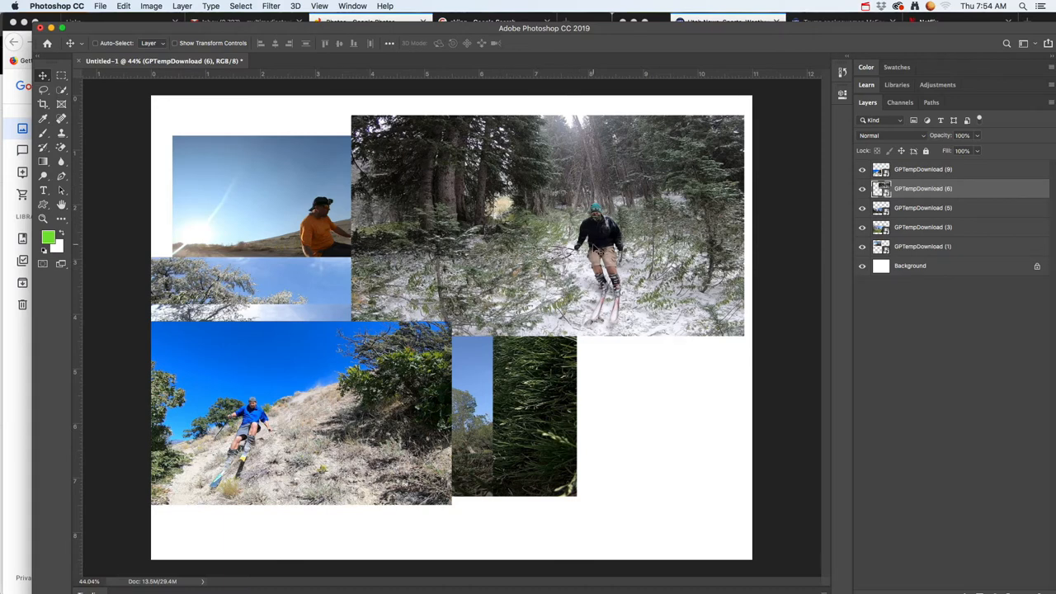
pyautogui.moveTo(609, 248); pyautogui.dragTo(638, 247)
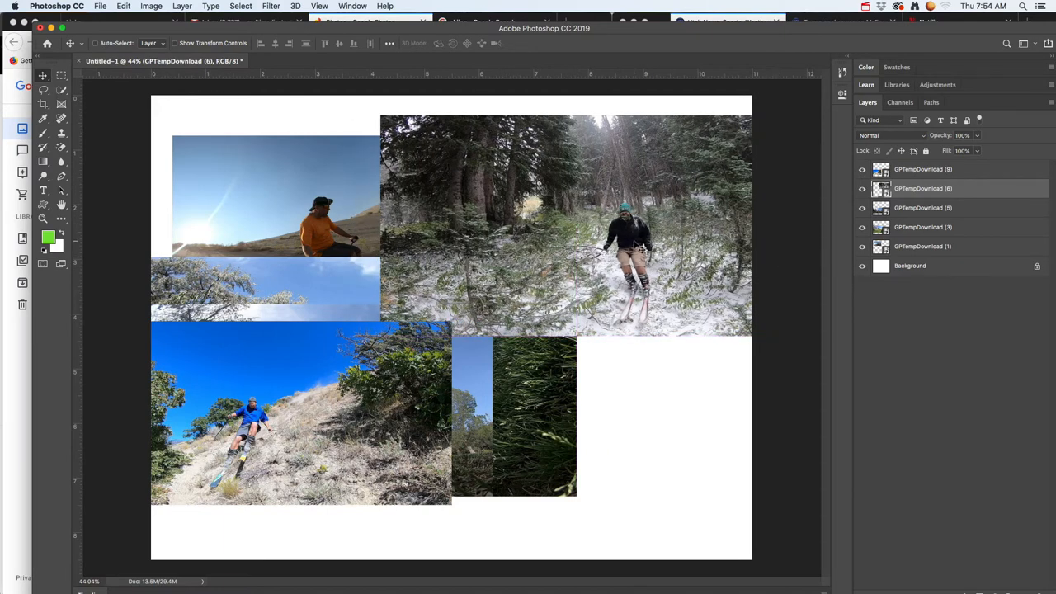
# Mask the snowy forest photo on layer GPTempDownload (6) to a rectangular selection around the skier.
pyautogui.click(61, 76)
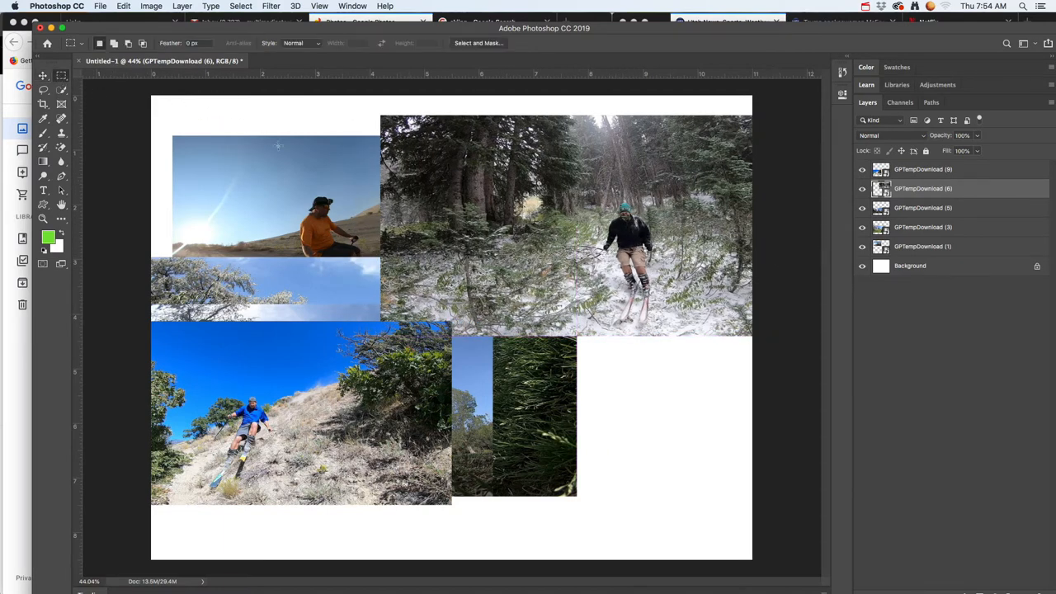
pyautogui.moveTo(724, 118); pyautogui.dragTo(513, 332)
pyautogui.moveTo(851, 31); pyautogui.dragTo(834, 9)
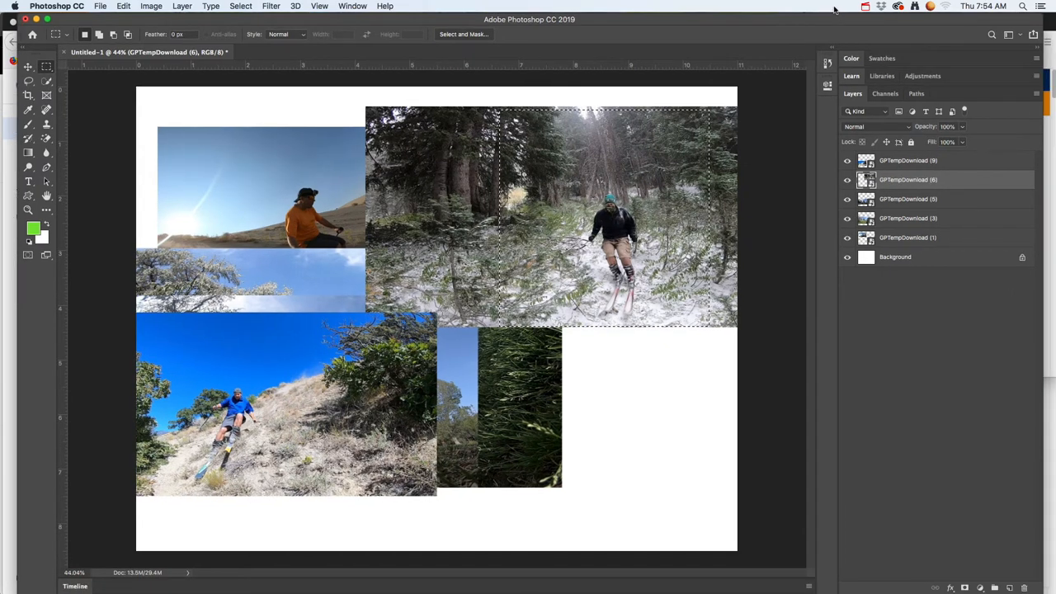
pyautogui.click(964, 587)
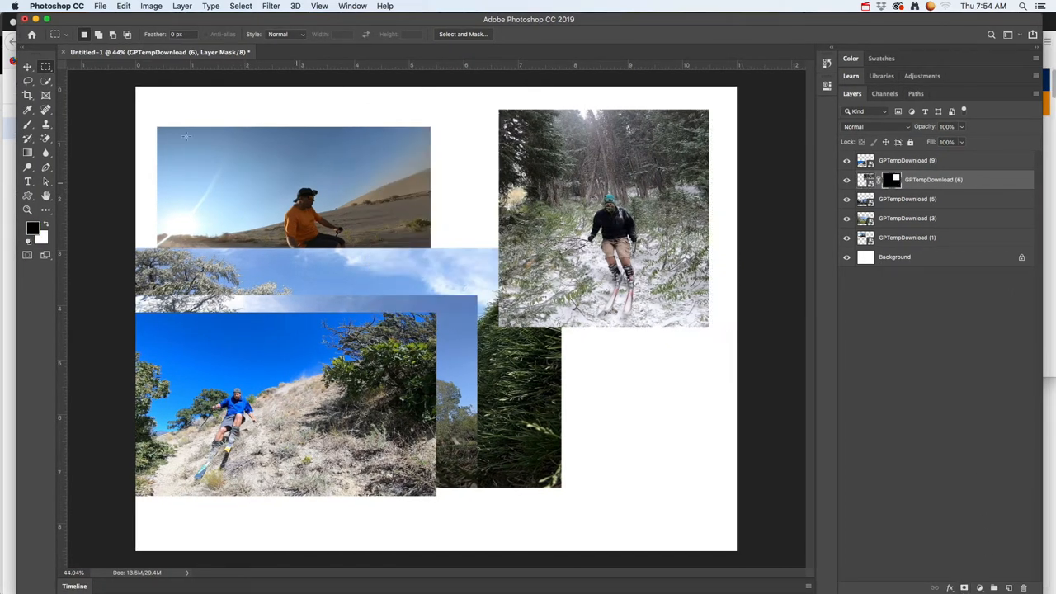
pyautogui.click(27, 66)
pyautogui.moveTo(654, 244)
pyautogui.mouseDown()
pyautogui.moveTo(611, 244)
pyautogui.moveTo(614, 260)
pyautogui.moveTo(636, 245)
pyautogui.mouseUp()
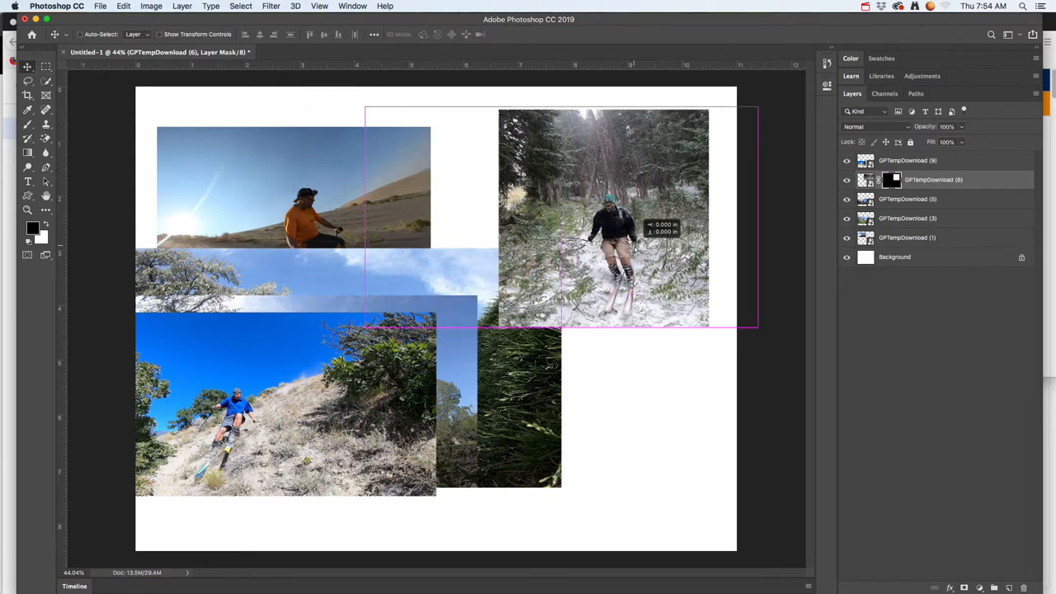
# Move the disc thrower photo on layer GPTempDownload (5) to the page's lower right and scale it to 16.5%.
pyautogui.click(931, 199)
pyautogui.moveTo(428, 401); pyautogui.dragTo(670, 409)
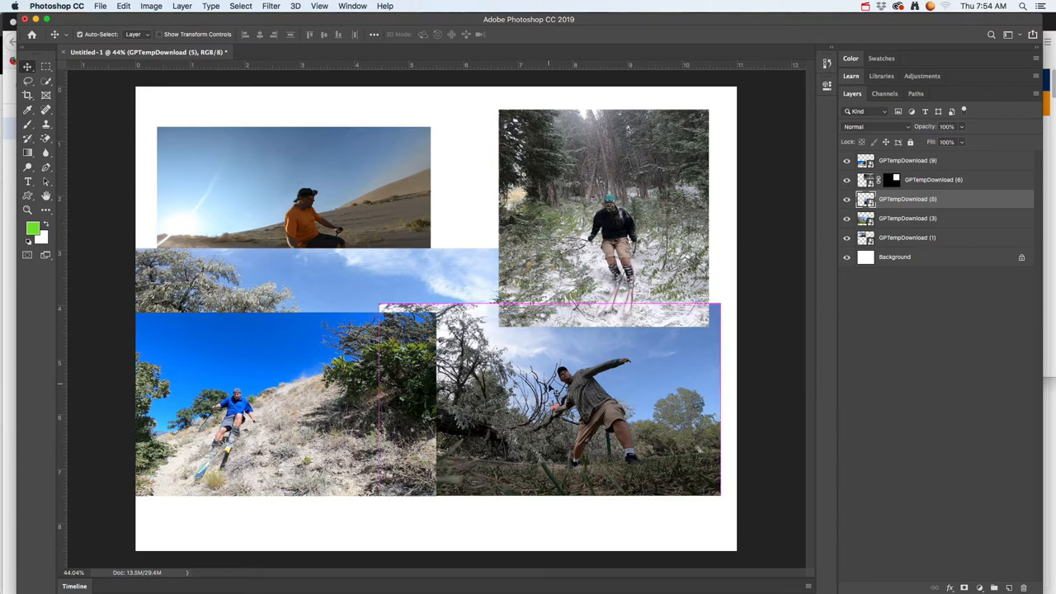
pyautogui.hotkey('ctrl', 't')
pyautogui.moveTo(380, 303); pyautogui.dragTo(481, 362)
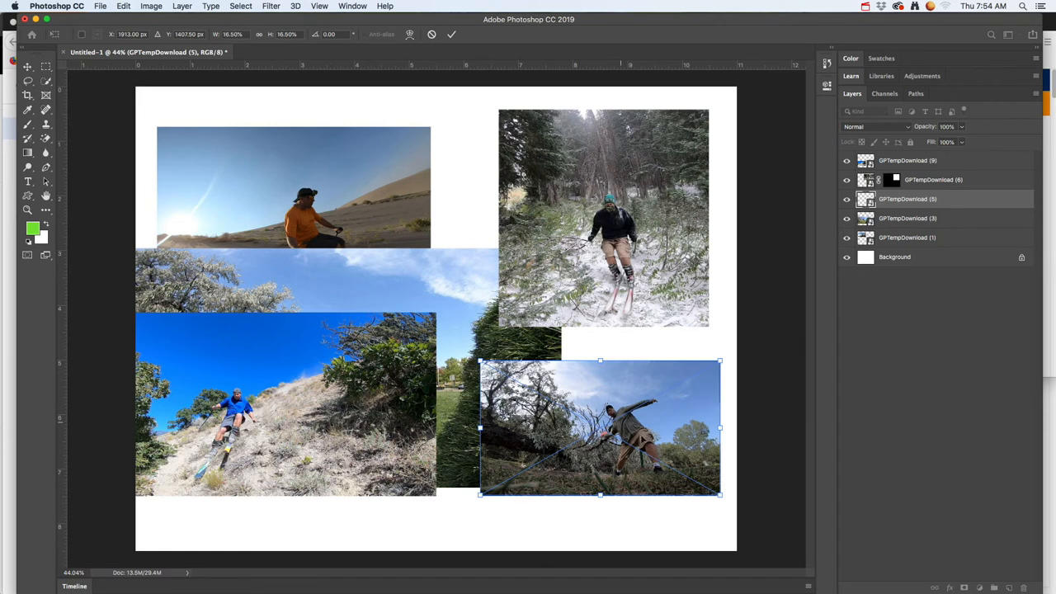
pyautogui.press('Return')
pyautogui.moveTo(664, 446); pyautogui.dragTo(668, 403)
# Bring layer GPTempDownload (3) to the top of the layer stack and move its disc golf basket photo over the page's middle.
pyautogui.click(907, 218)
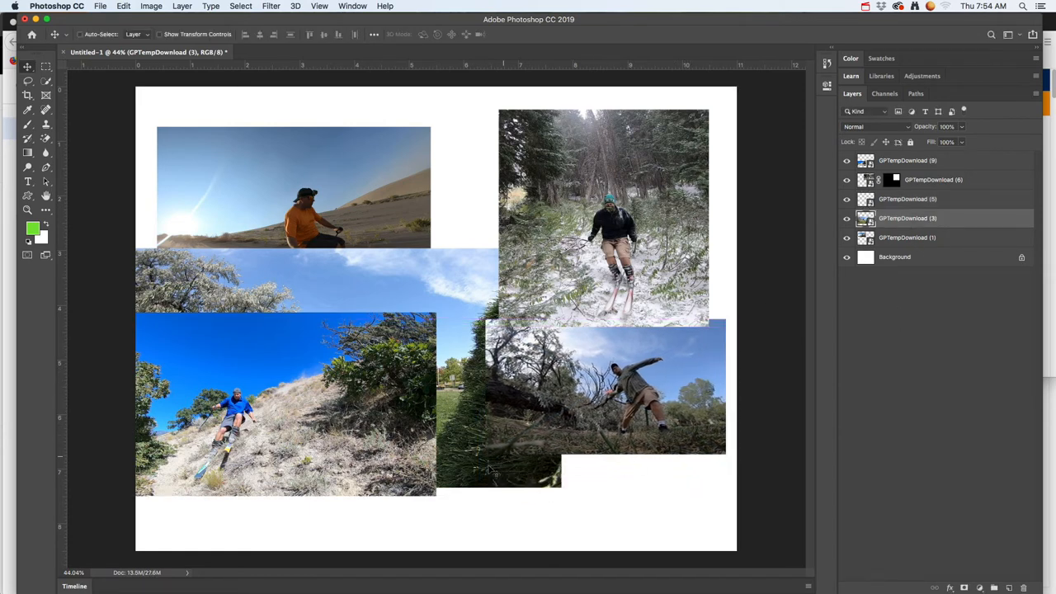
pyautogui.moveTo(492, 472); pyautogui.dragTo(603, 479)
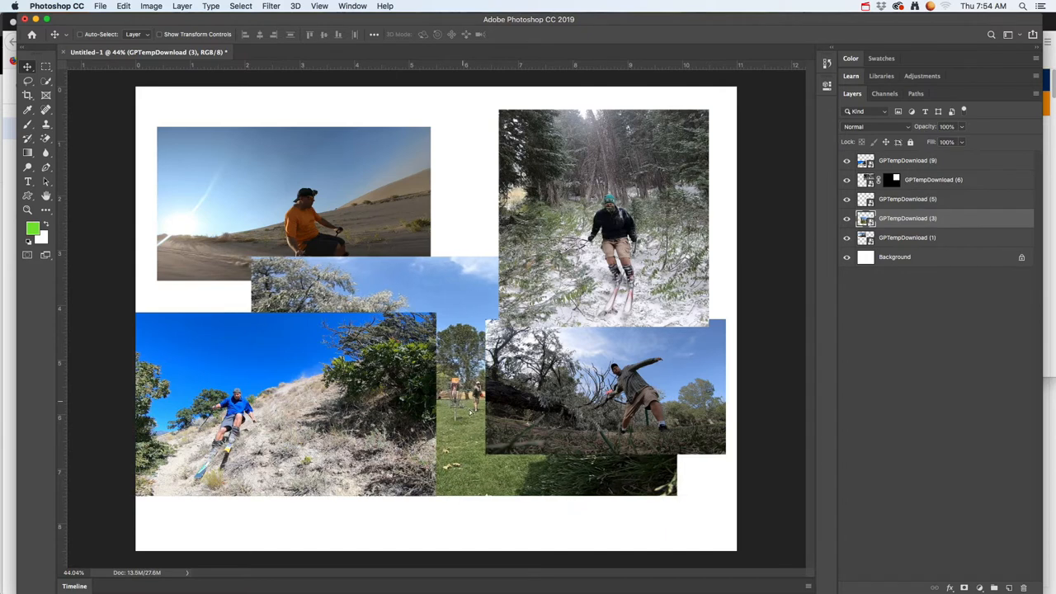
pyautogui.moveTo(469, 410); pyautogui.dragTo(495, 375)
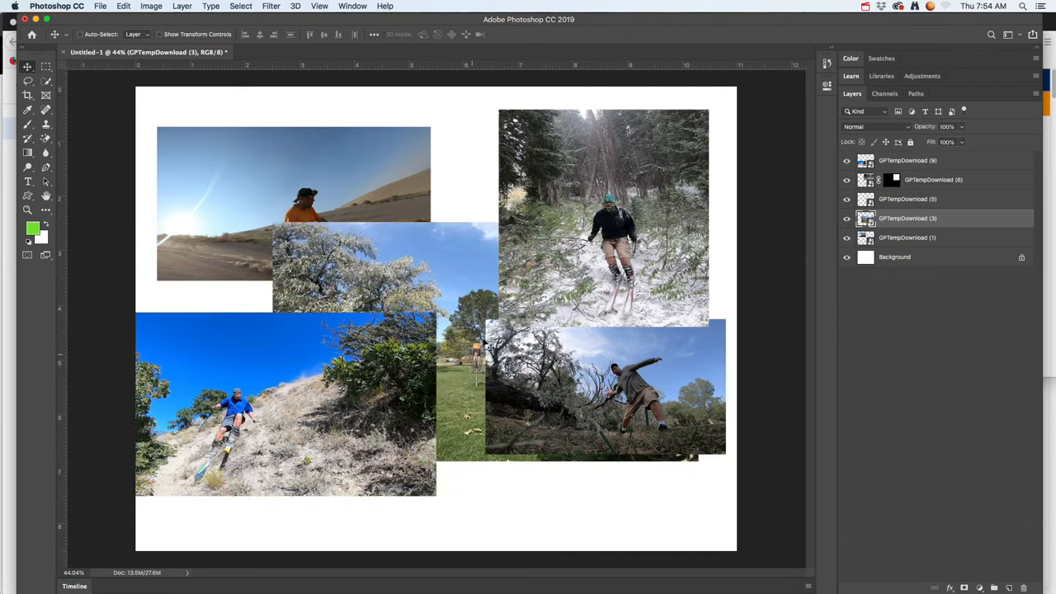
pyautogui.moveTo(947, 221); pyautogui.dragTo(932, 151)
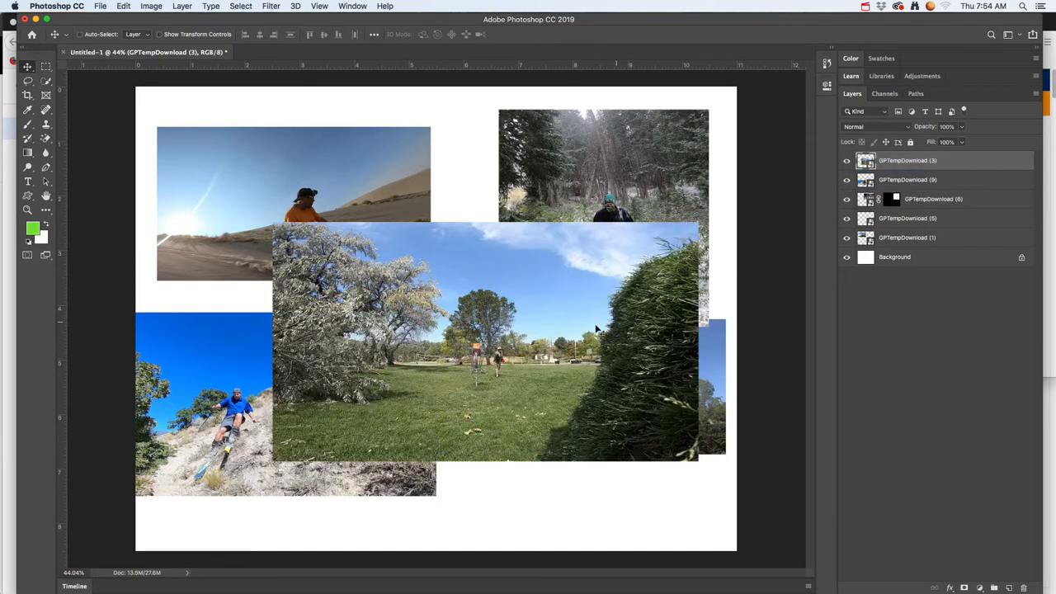
pyautogui.moveTo(544, 366); pyautogui.dragTo(544, 337)
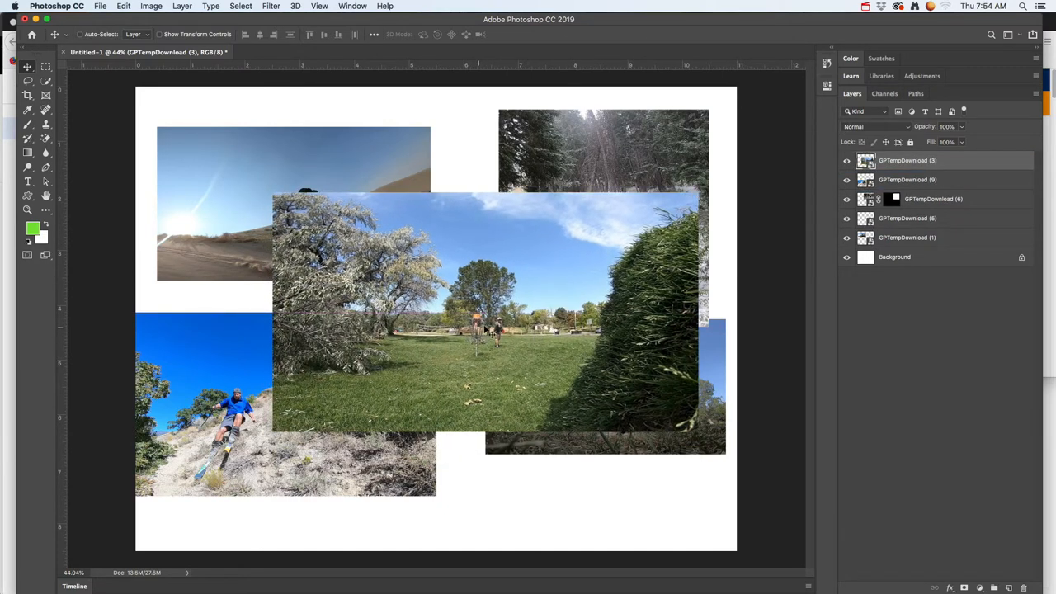
# Mask the disc golf basket photo to a rectangle around the basket and move it to the page's lower right.
pyautogui.click(46, 67)
pyautogui.moveTo(379, 195); pyautogui.dragTo(609, 400)
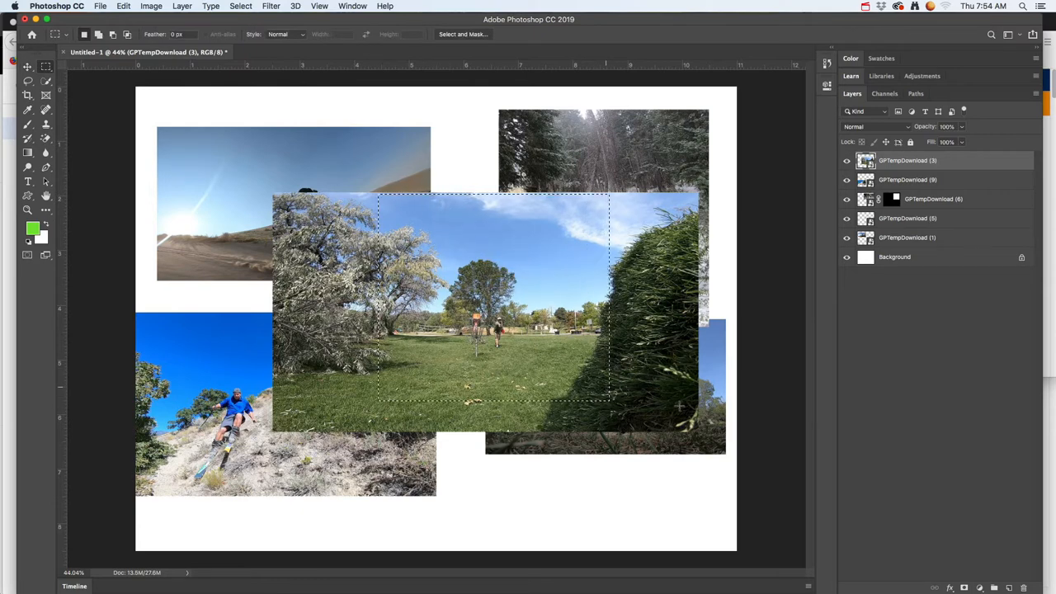
pyautogui.click(963, 587)
pyautogui.click(27, 66)
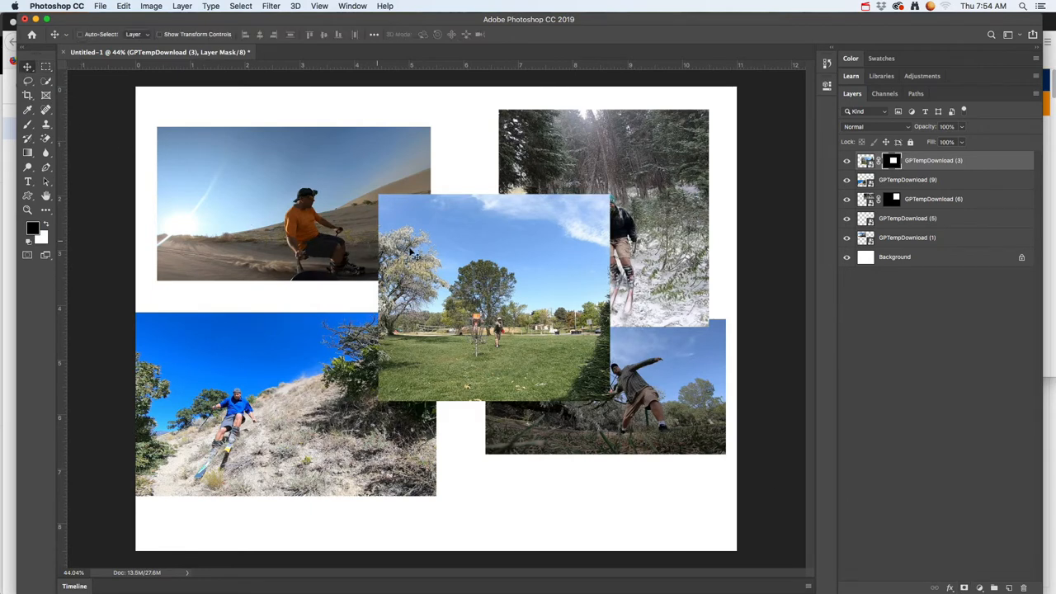
pyautogui.moveTo(444, 256); pyautogui.dragTo(506, 399)
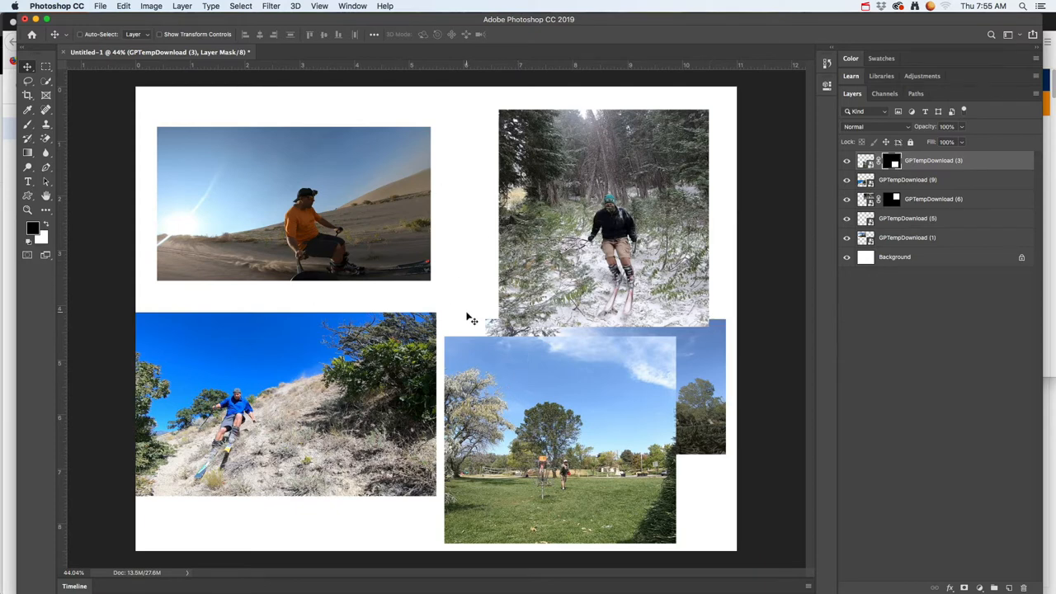
# Scale all five photo layers together to 85.26% and move the group up and toward the page's centre.
pyautogui.click(929, 237)
pyautogui.keyDown('shift'); pyautogui.click(925, 163); pyautogui.keyUp('shift')
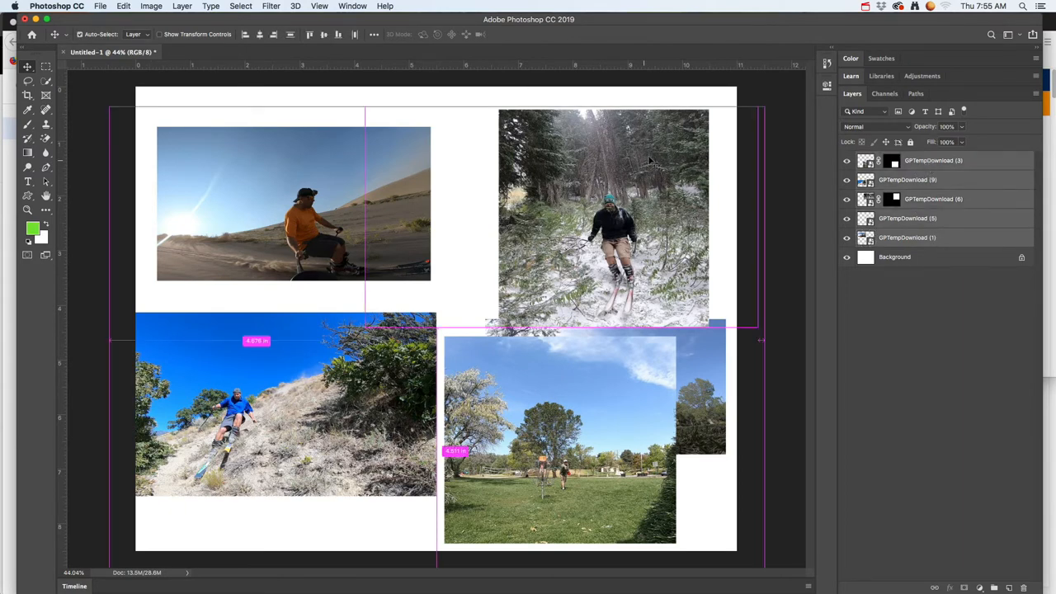
pyautogui.press('super+t')
pyautogui.moveTo(762, 106); pyautogui.dragTo(668, 176)
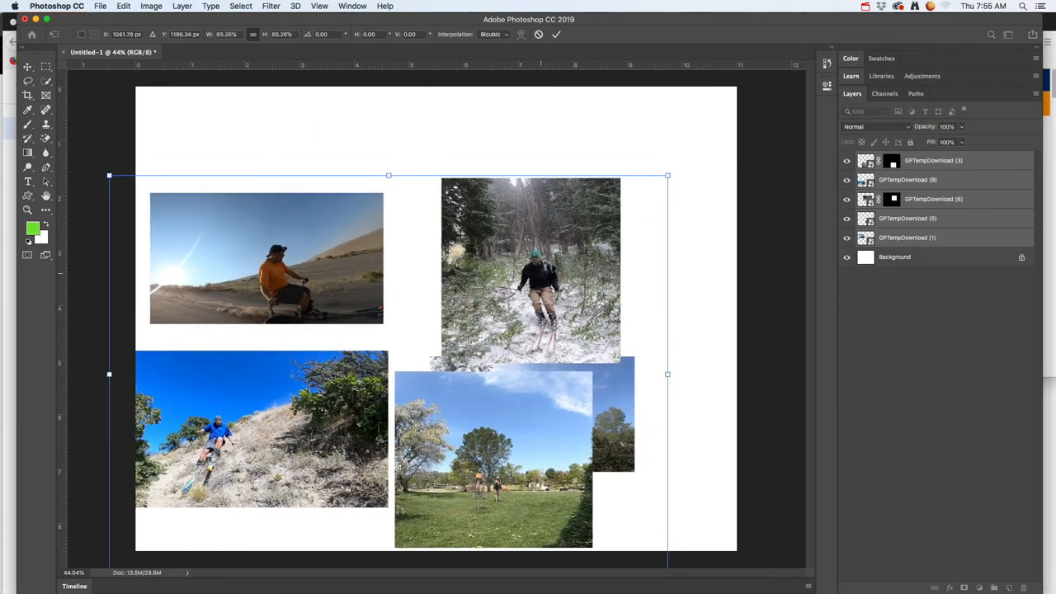
pyautogui.moveTo(544, 277); pyautogui.dragTo(621, 208)
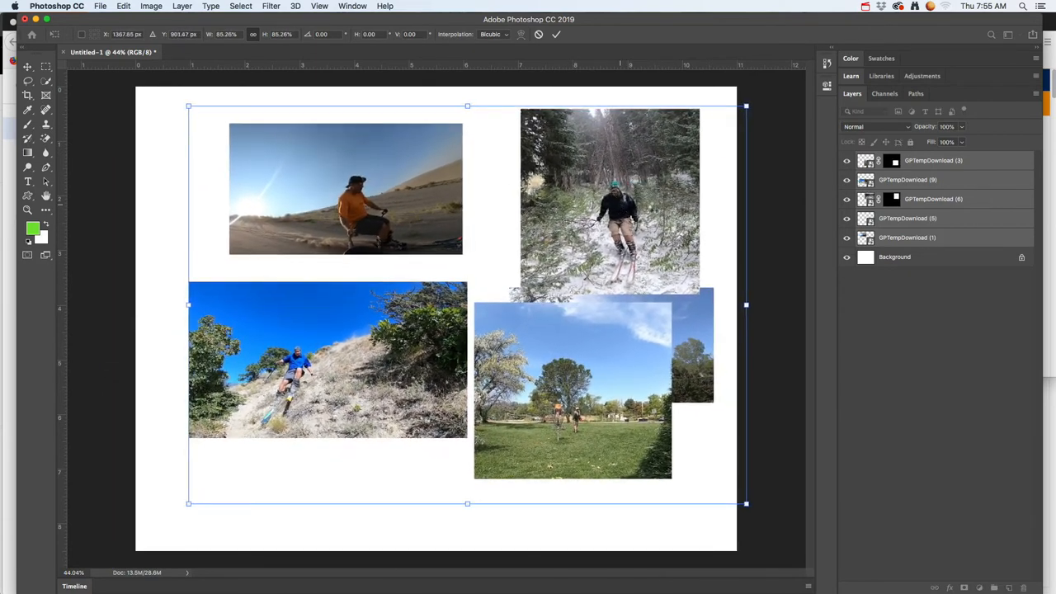
pyautogui.press('Return')
# Spread the photos out: disc golf basket to the lower middle, snowy forest to the left, and sunny hillside to the lower-left corner.
pyautogui.click(888, 222)
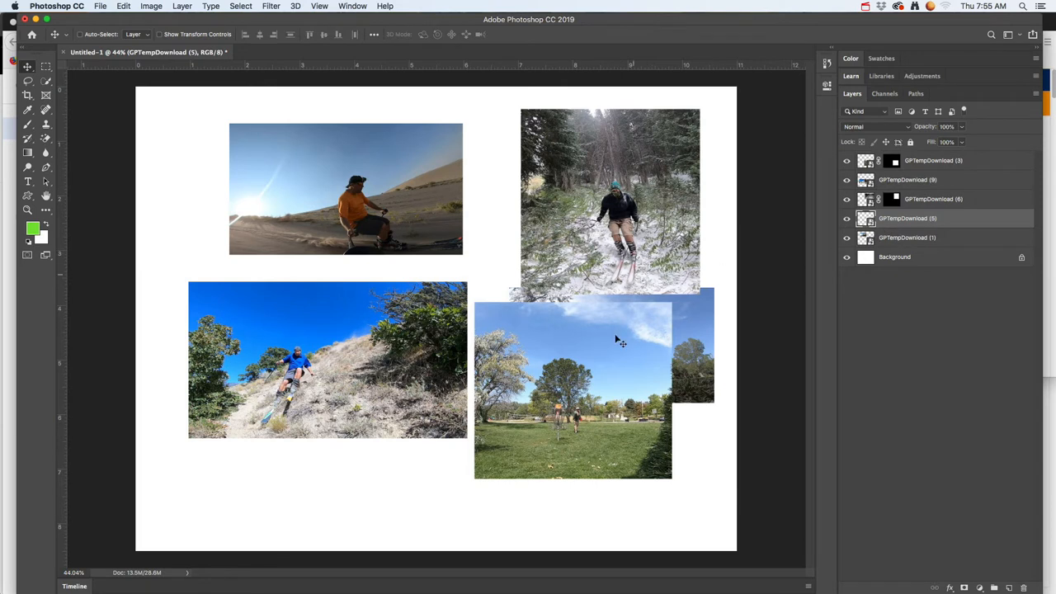
pyautogui.moveTo(602, 379); pyautogui.dragTo(462, 433)
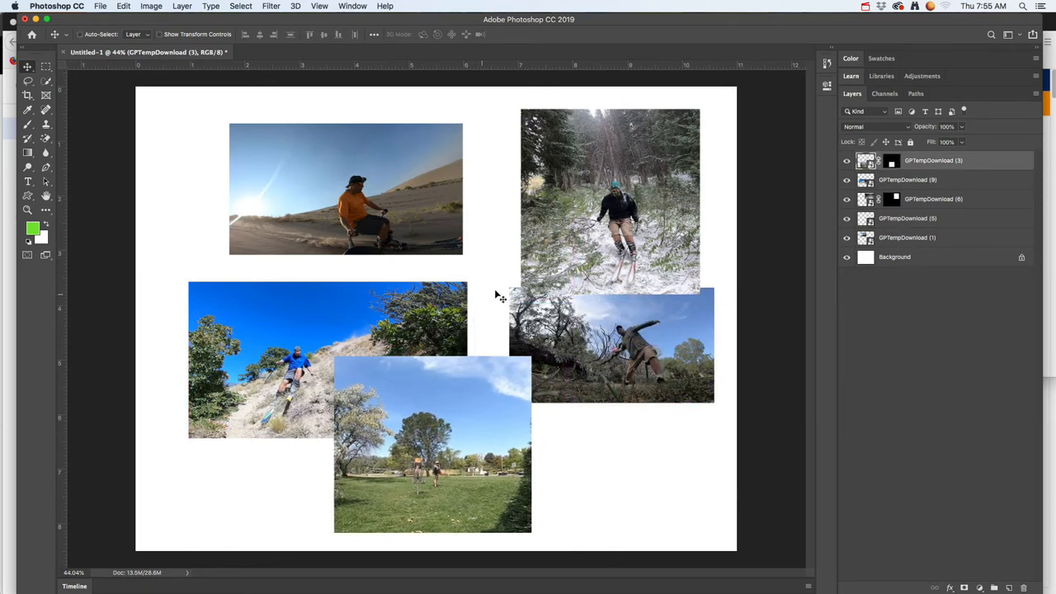
pyautogui.moveTo(631, 202); pyautogui.dragTo(314, 289)
pyautogui.moveTo(276, 346); pyautogui.dragTo(231, 422)
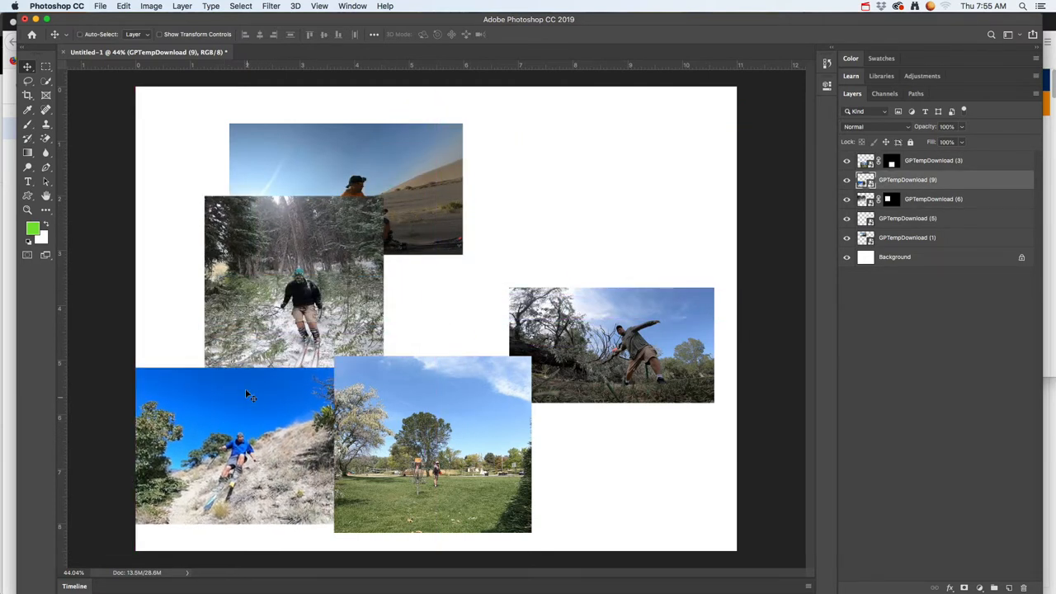
# Move the disc thrower photo to the page's upper right and place the disc golf basket photo below it.
pyautogui.moveTo(627, 300); pyautogui.dragTo(617, 155)
pyautogui.click(452, 439)
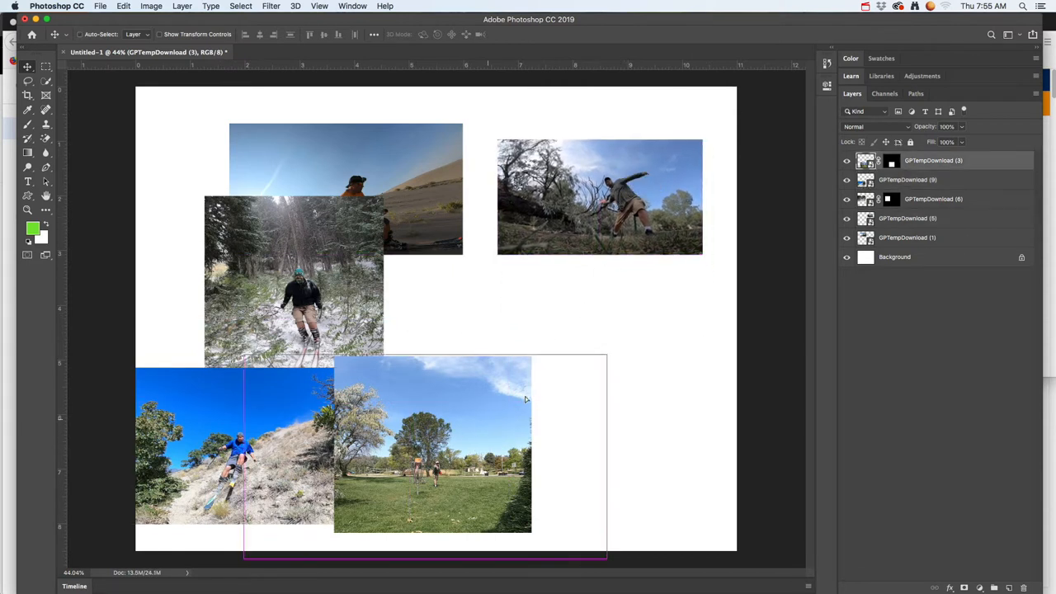
pyautogui.moveTo(525, 400); pyautogui.dragTo(630, 341)
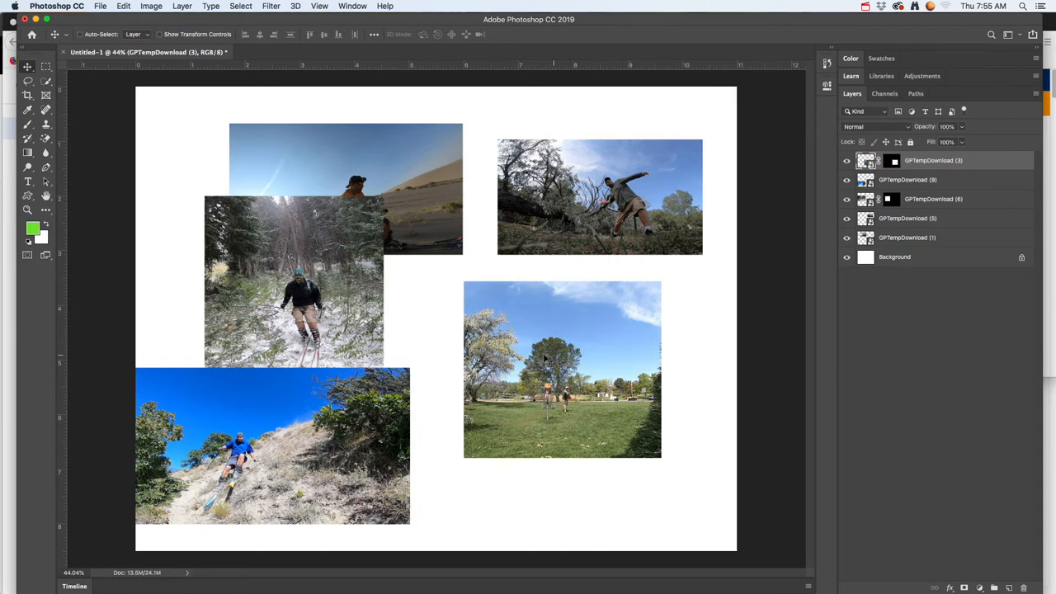
# Shift the sunny hillside photo on layer GPTempDownload (9) slightly down near the page's lower-left corner.
pyautogui.click(923, 205)
pyautogui.click(924, 180)
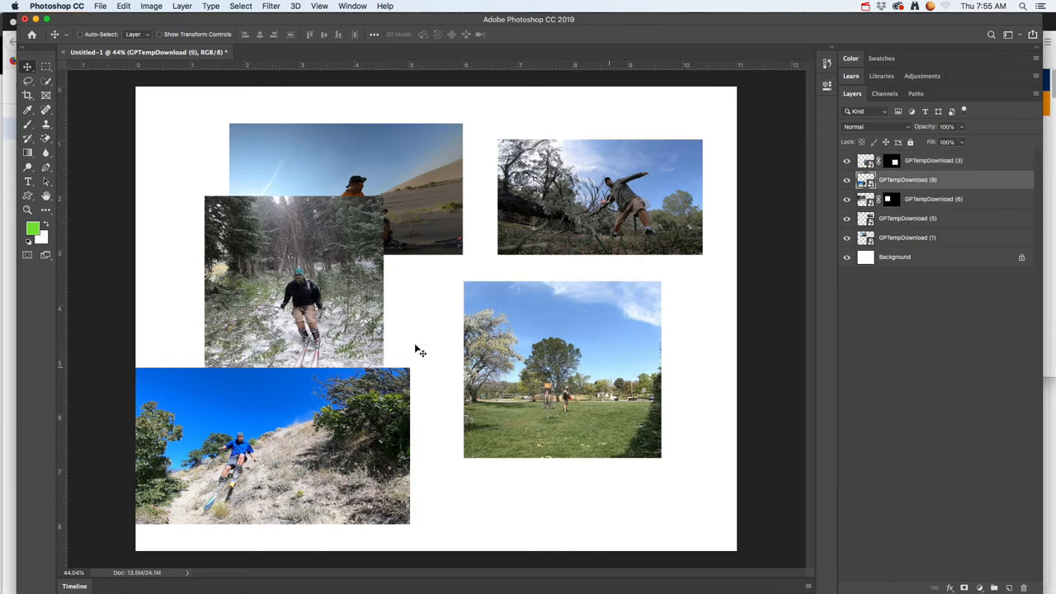
pyautogui.moveTo(393, 330); pyautogui.dragTo(342, 312)
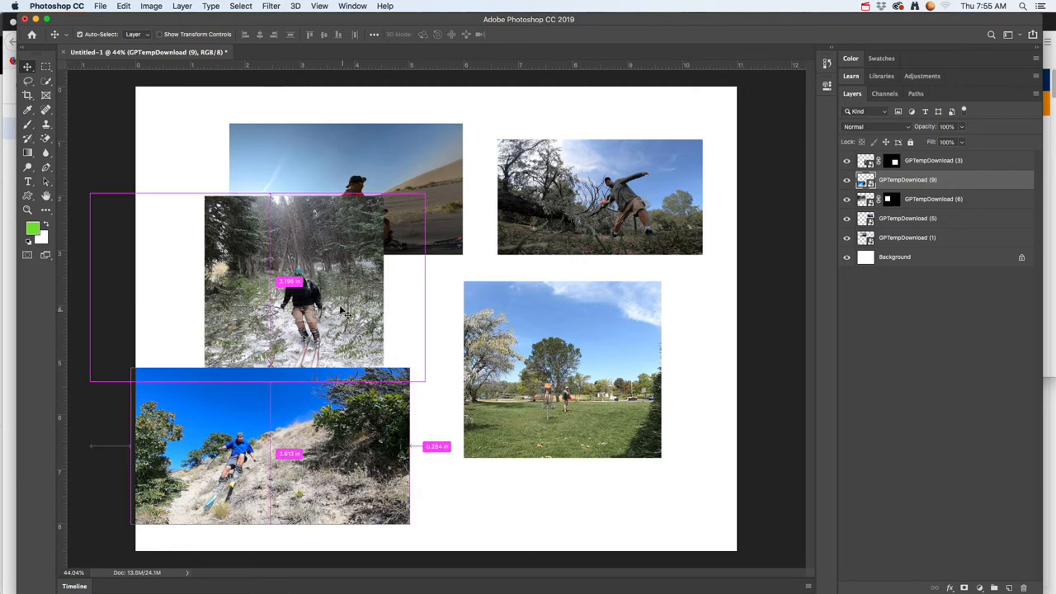
pyautogui.moveTo(306, 440); pyautogui.dragTo(308, 460)
# Raise layer GPTempDownload (6) above layer GPTempDownload (9) and move its snowy forest photo down to overlap the hillside photo.
pyautogui.click(317, 355)
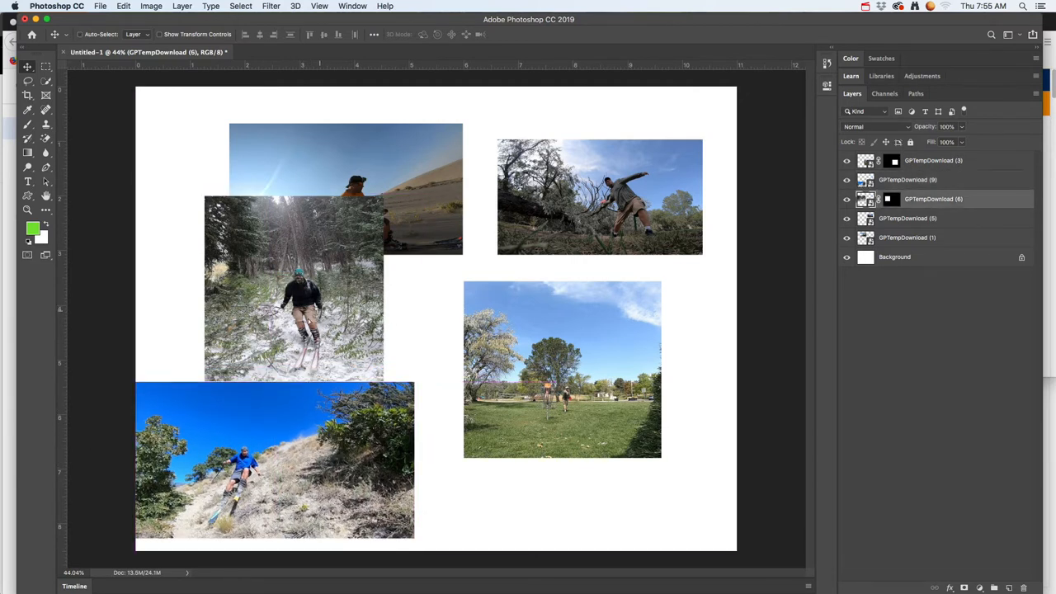
pyautogui.moveTo(330, 317); pyautogui.dragTo(302, 338)
pyautogui.moveTo(980, 202); pyautogui.dragTo(971, 176)
pyautogui.moveTo(303, 326); pyautogui.dragTo(297, 341)
# Bring layer GPTempDownload (1) to the top of the stack and move its sand dune photo to overlap the snowy forest photo.
pyautogui.keyDown('super'); pyautogui.click(416, 211); pyautogui.keyUp('super')
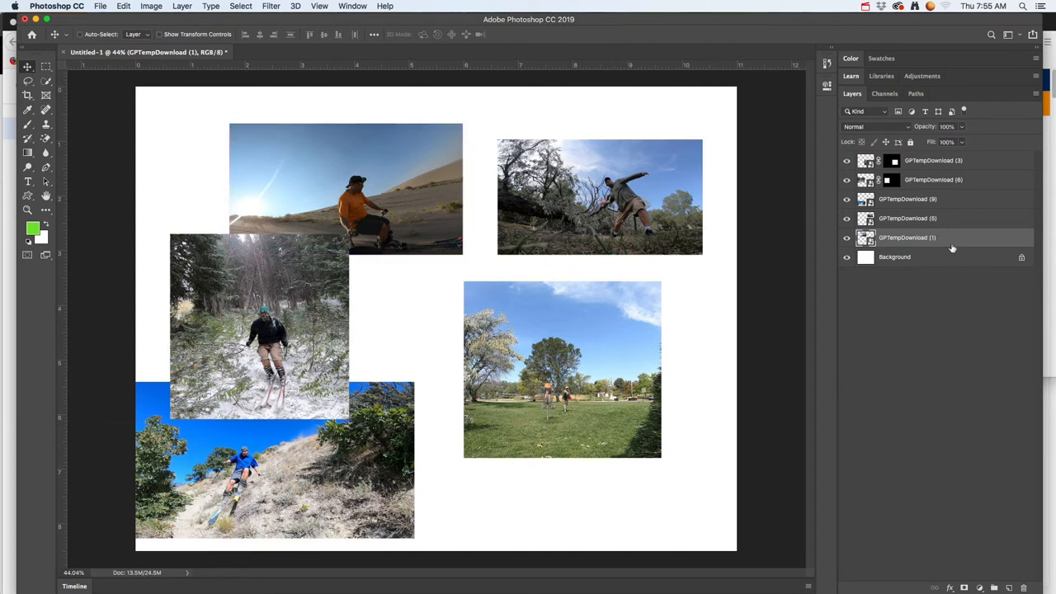
pyautogui.moveTo(956, 240); pyautogui.dragTo(955, 158)
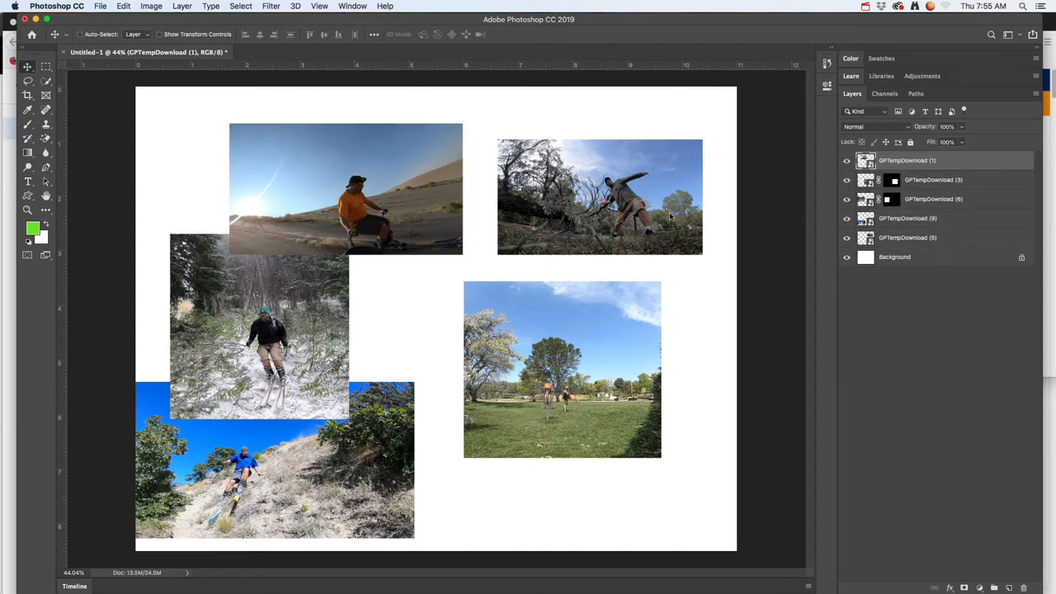
pyautogui.moveTo(410, 213); pyautogui.dragTo(386, 221)
# Enlarge the disc thrower photo on layer GPTempDownload (5) and position it partly behind the sand dune photo's lower-right corner.
pyautogui.moveTo(615, 205); pyautogui.dragTo(606, 223)
pyautogui.press('super+t')
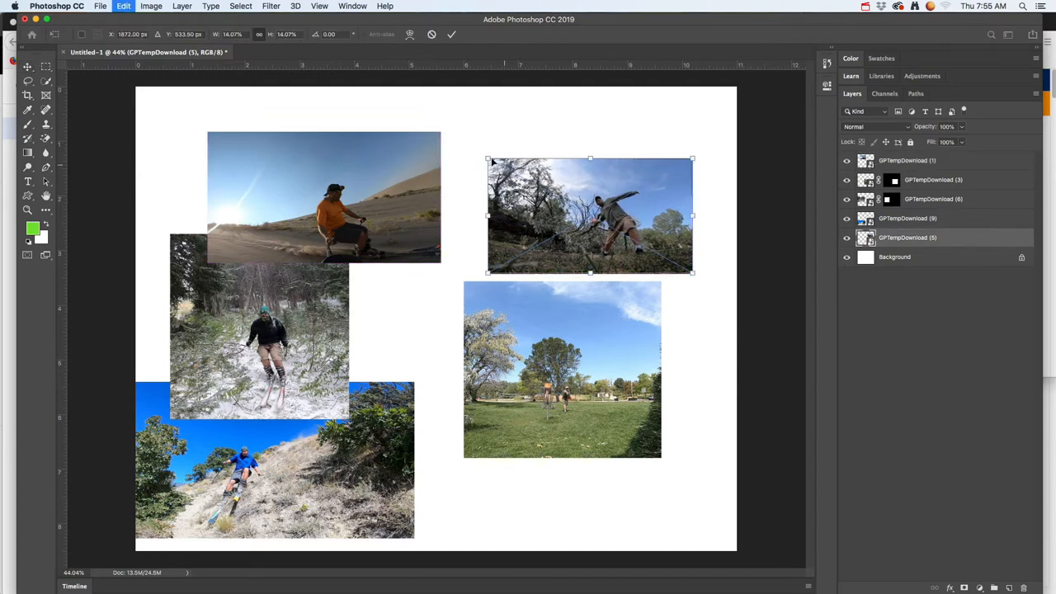
pyautogui.moveTo(486, 156); pyautogui.dragTo(428, 118)
pyautogui.press('Return')
pyautogui.moveTo(627, 224); pyautogui.dragTo(609, 290)
# Move the disc golf basket photo down toward the page's lower right and enlarge it slightly.
pyautogui.moveTo(587, 397); pyautogui.dragTo(578, 443)
pyautogui.press('super+t')
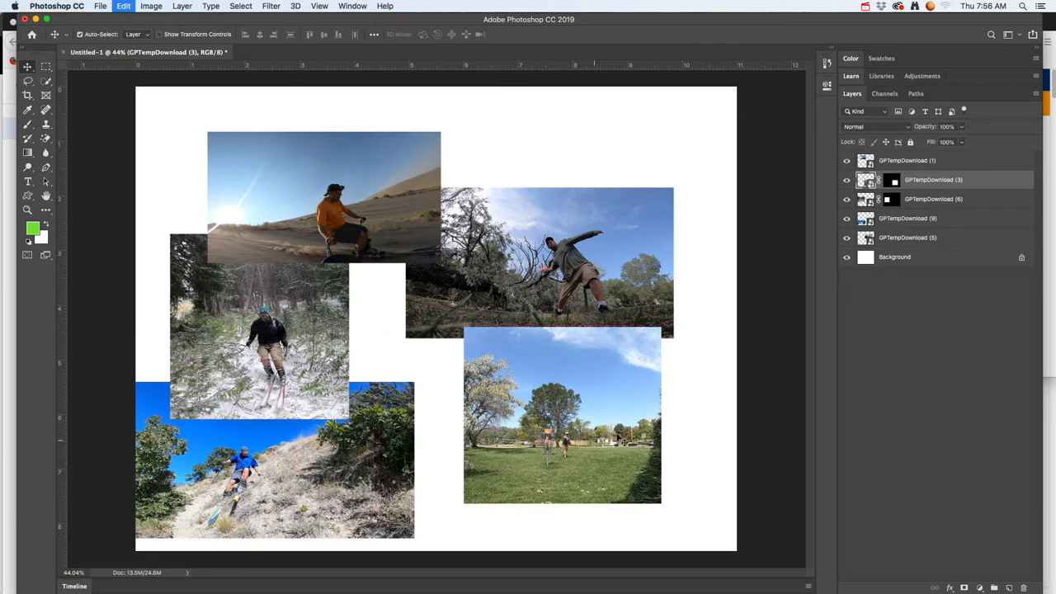
pyautogui.moveTo(373, 325); pyautogui.dragTo(349, 313)
pyautogui.press('Return')
# Place layer GPTempDownload (3) directly above the Background layer and position its basket photo under the disc thrower photo.
pyautogui.moveTo(578, 385); pyautogui.dragTo(587, 394)
pyautogui.moveTo(946, 185); pyautogui.dragTo(949, 262)
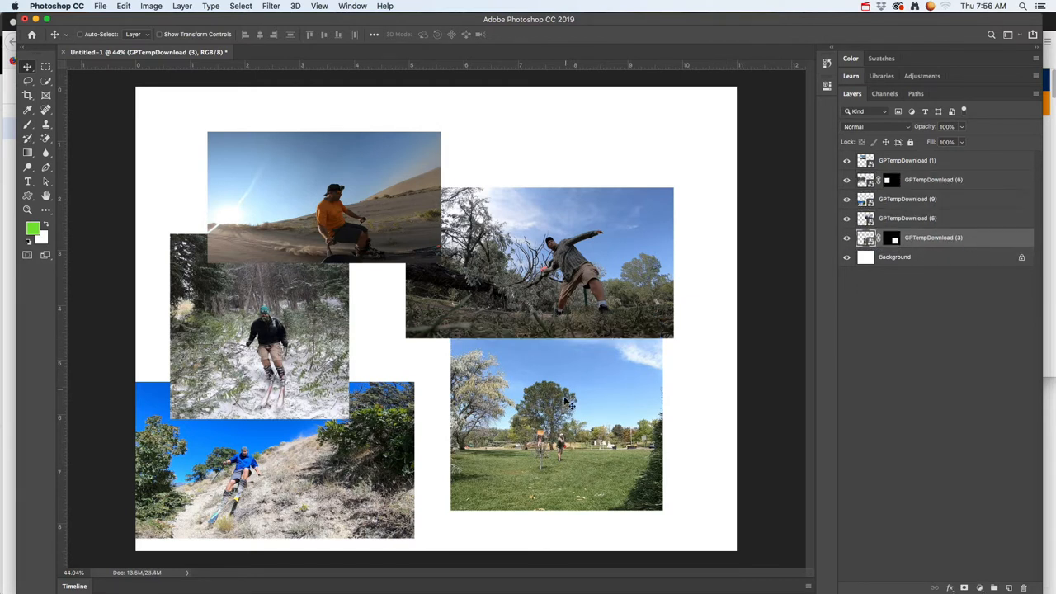
pyautogui.moveTo(566, 401)
pyautogui.mouseDown()
pyautogui.moveTo(578, 405)
pyautogui.moveTo(557, 401)
pyautogui.mouseUp()
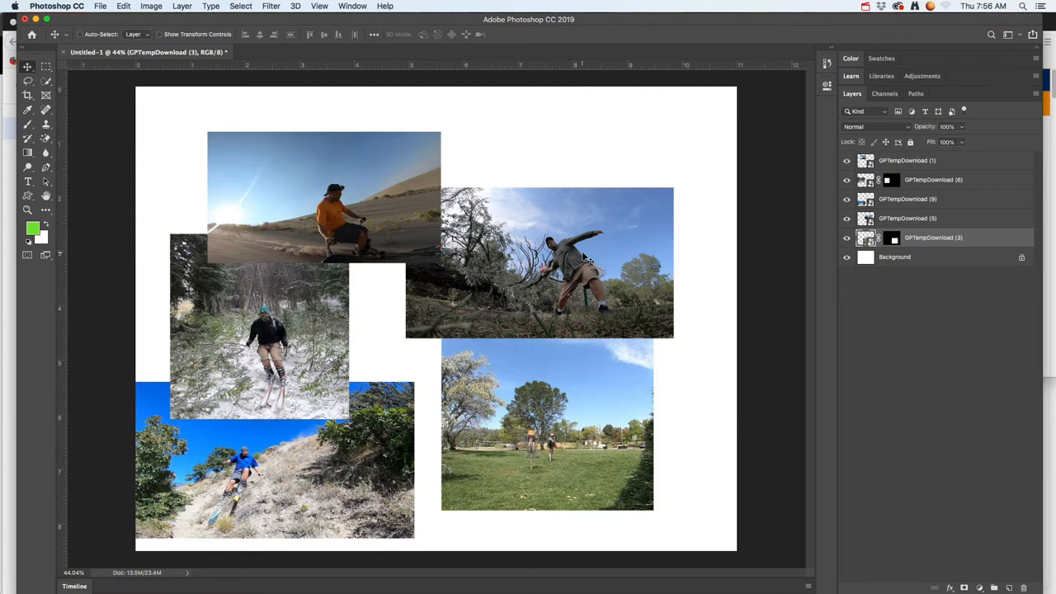
# Fill the Background layer with the bright green foreground colour using the Paint Bucket tool.
pyautogui.click(914, 262)
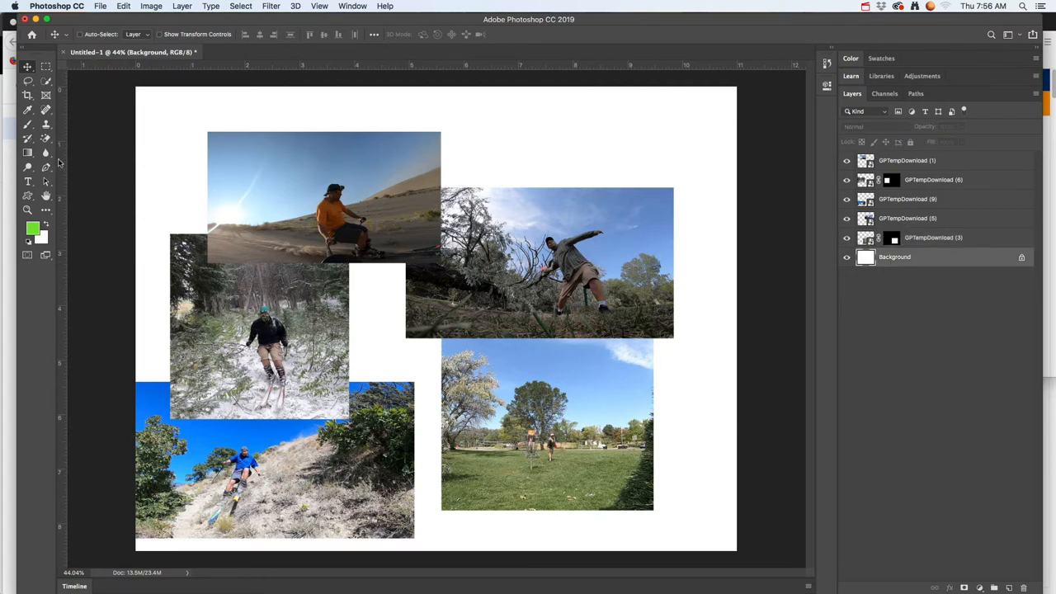
pyautogui.click(28, 153)
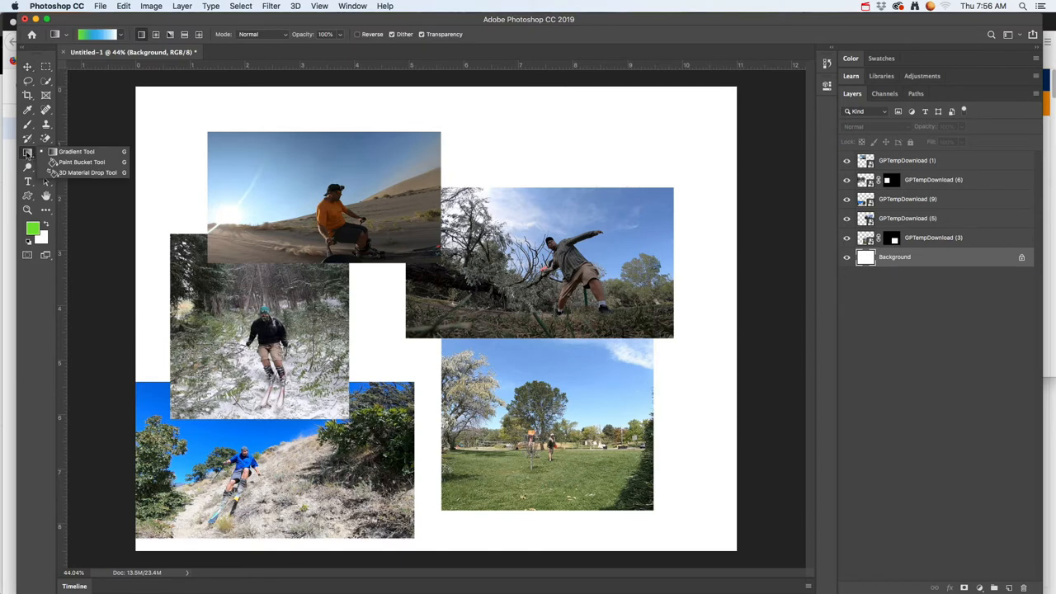
pyautogui.click(67, 163)
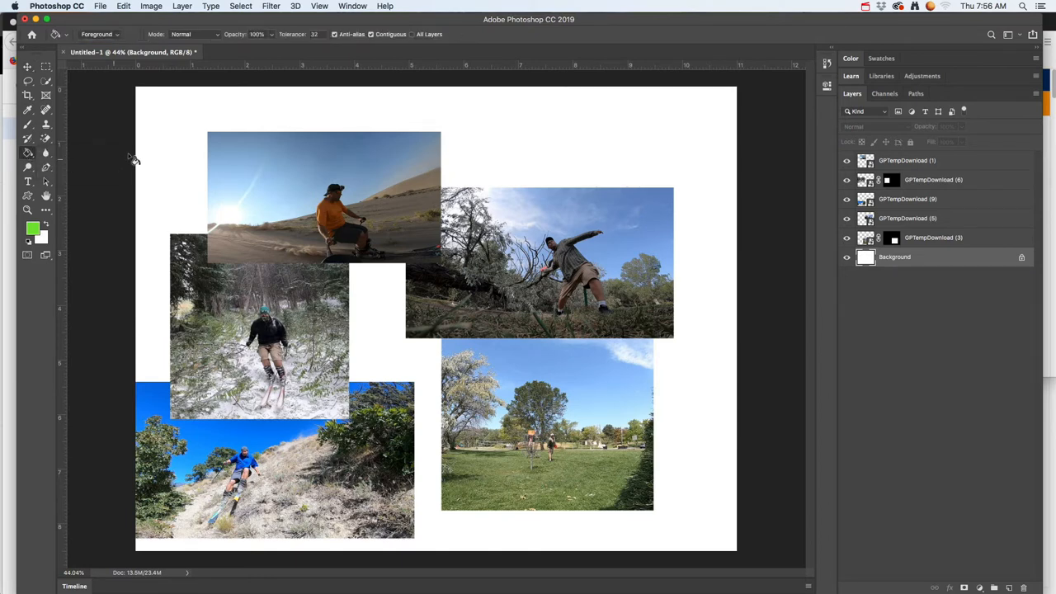
pyautogui.click(160, 146)
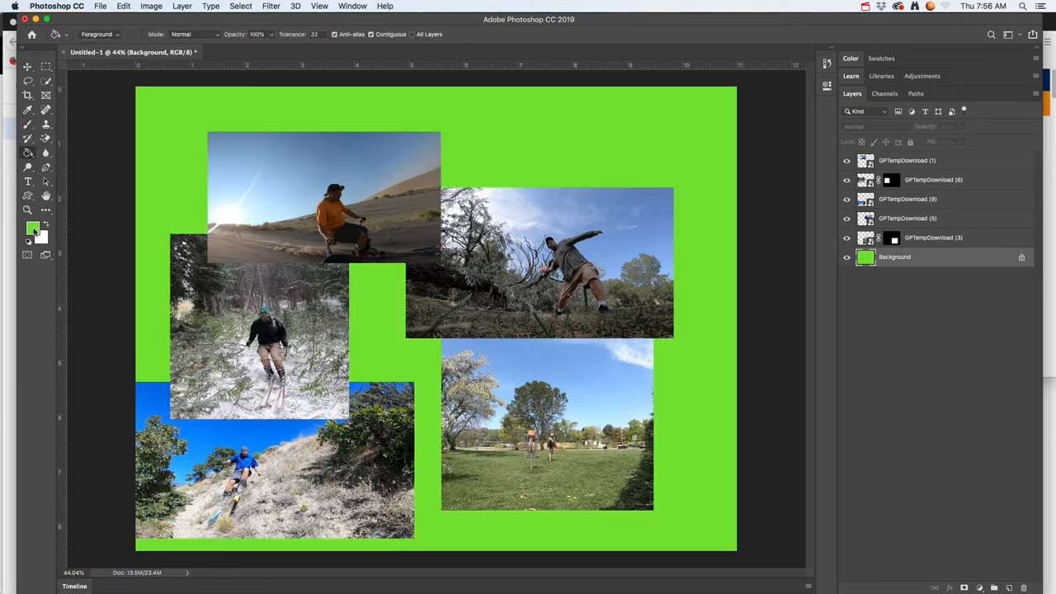
# Set the foreground colour to dark green #314523 and fill the Background layer with it.
pyautogui.click(33, 230)
pyautogui.click(503, 240)
pyautogui.click(498, 283)
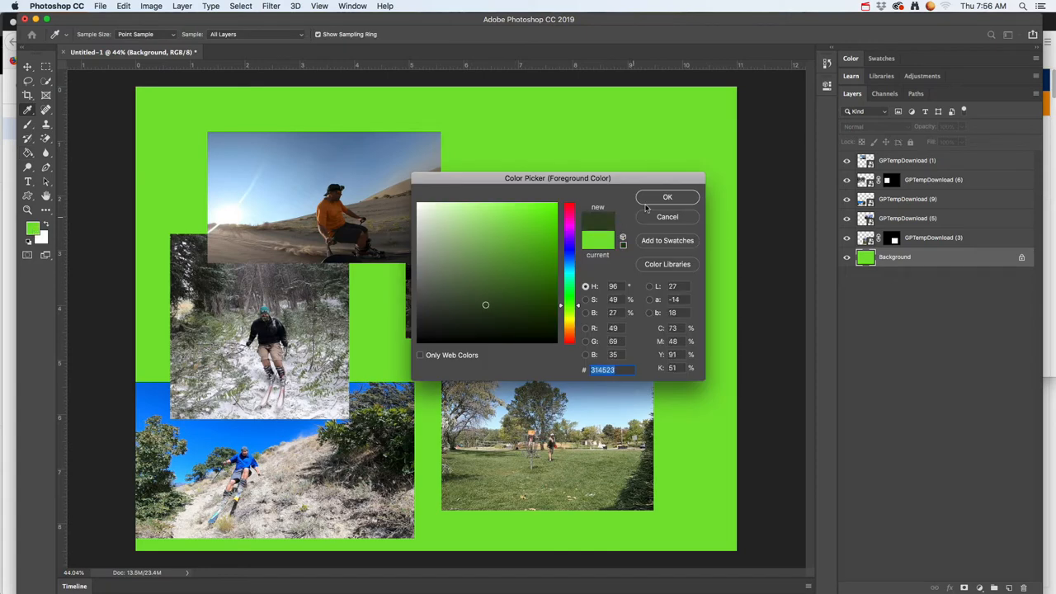
pyautogui.click(668, 198)
pyautogui.click(166, 143)
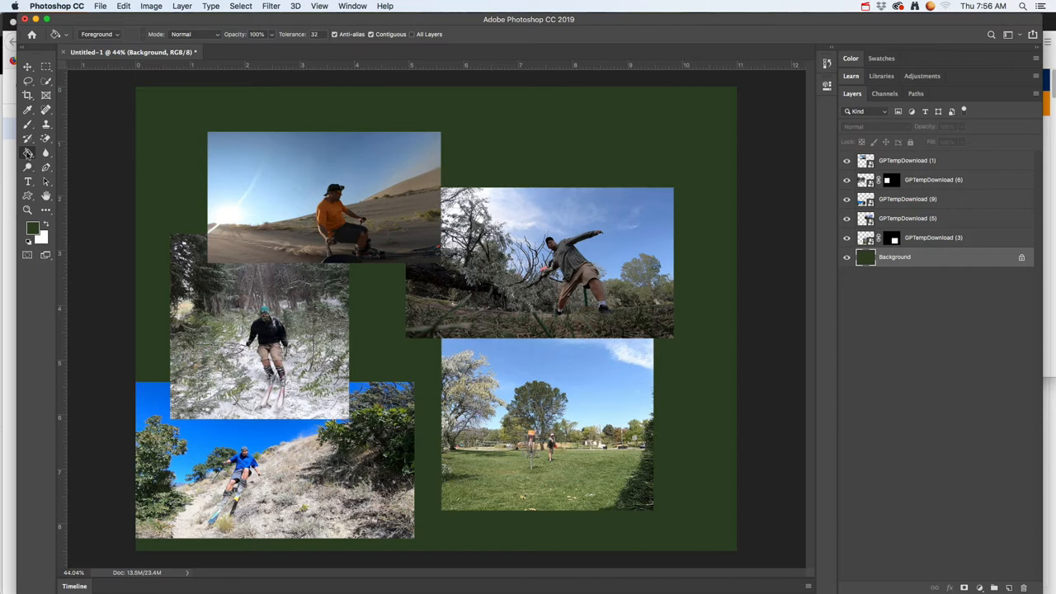
# Apply a linear gradient to the Background layer diagonally from the page's upper-left to its lower-right corner.
pyautogui.click(28, 153)
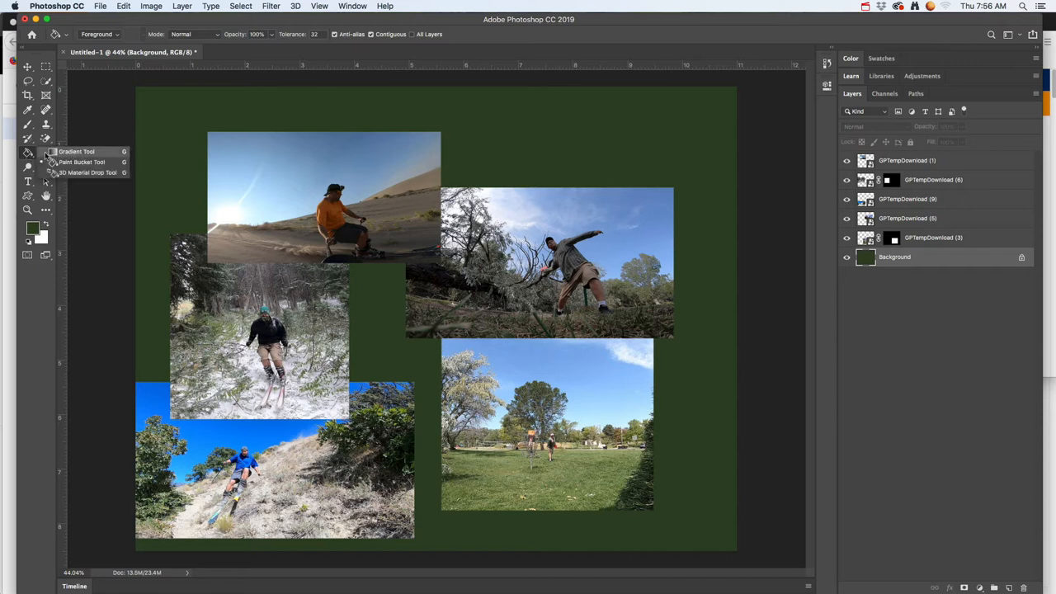
pyautogui.click(67, 153)
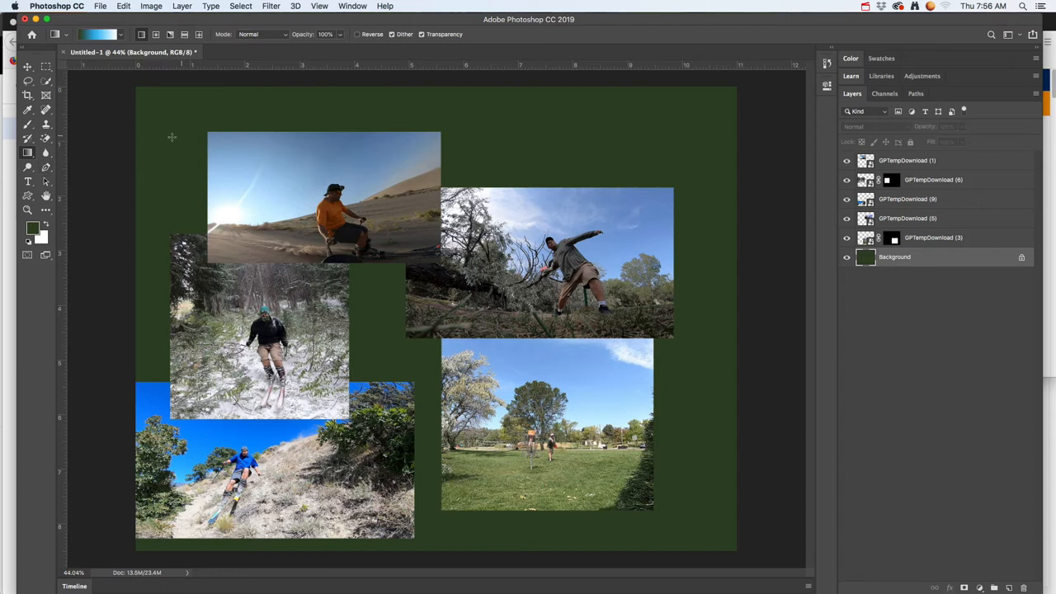
pyautogui.moveTo(171, 137); pyautogui.dragTo(702, 517)
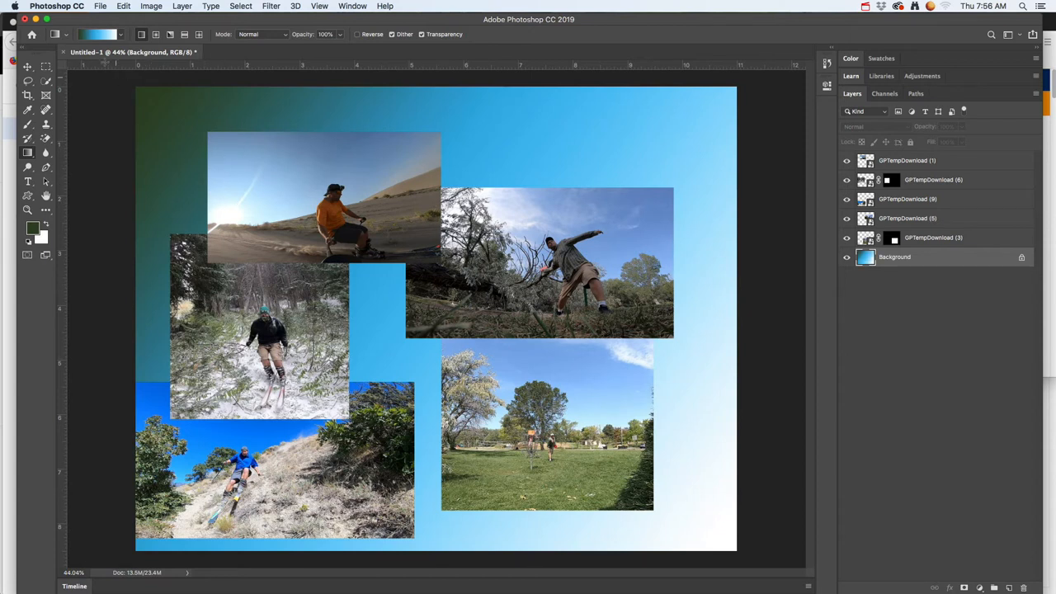
# Choose the foreground-to-background gradient preset and change its starting colour stop to dark blue.
pyautogui.click(120, 37)
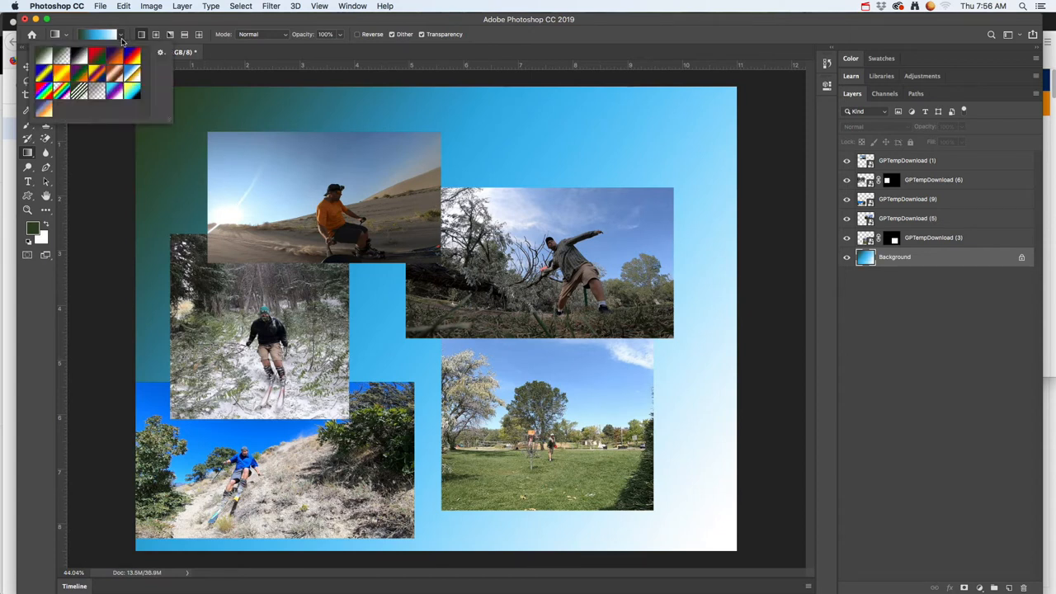
pyautogui.click(45, 56)
pyautogui.click(104, 38)
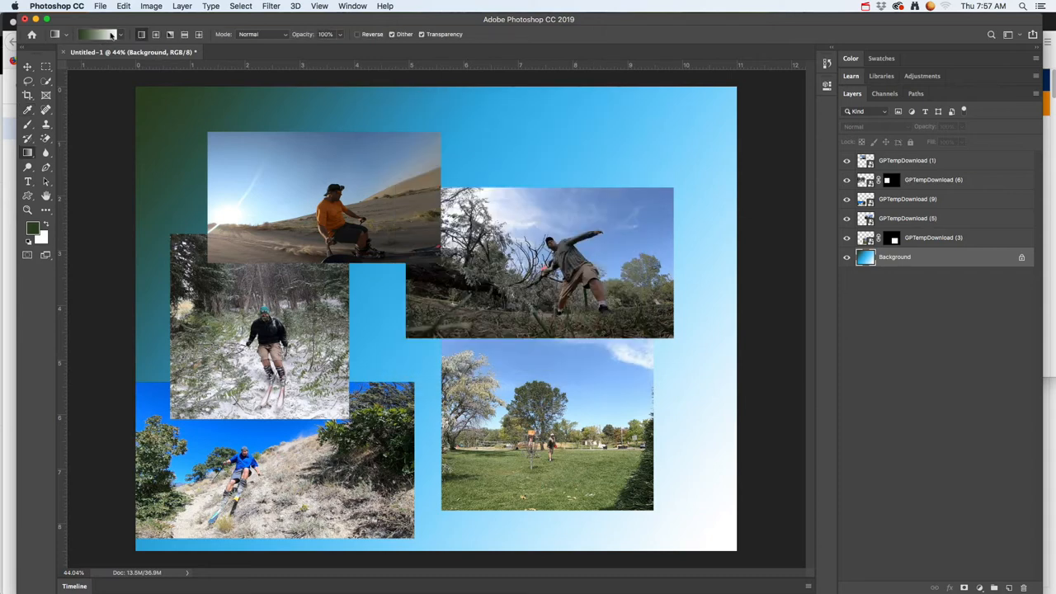
pyautogui.click(104, 35)
pyautogui.click(411, 285)
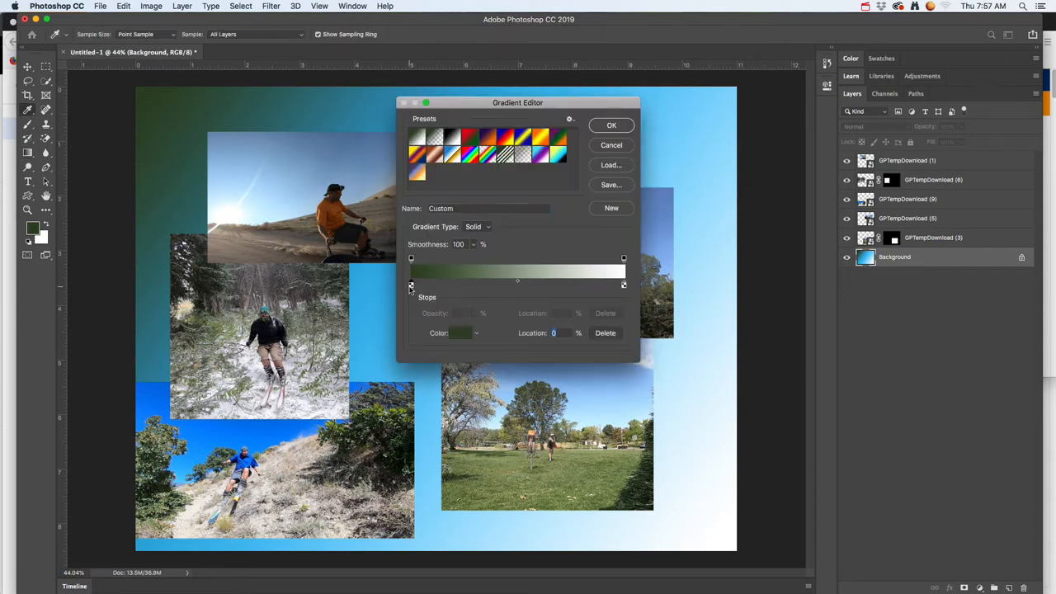
pyautogui.click(454, 335)
pyautogui.moveTo(573, 275)
pyautogui.mouseDown()
pyautogui.moveTo(572, 258)
pyautogui.moveTo(538, 240)
pyautogui.moveTo(555, 259)
pyautogui.moveTo(549, 274)
pyautogui.mouseUp()
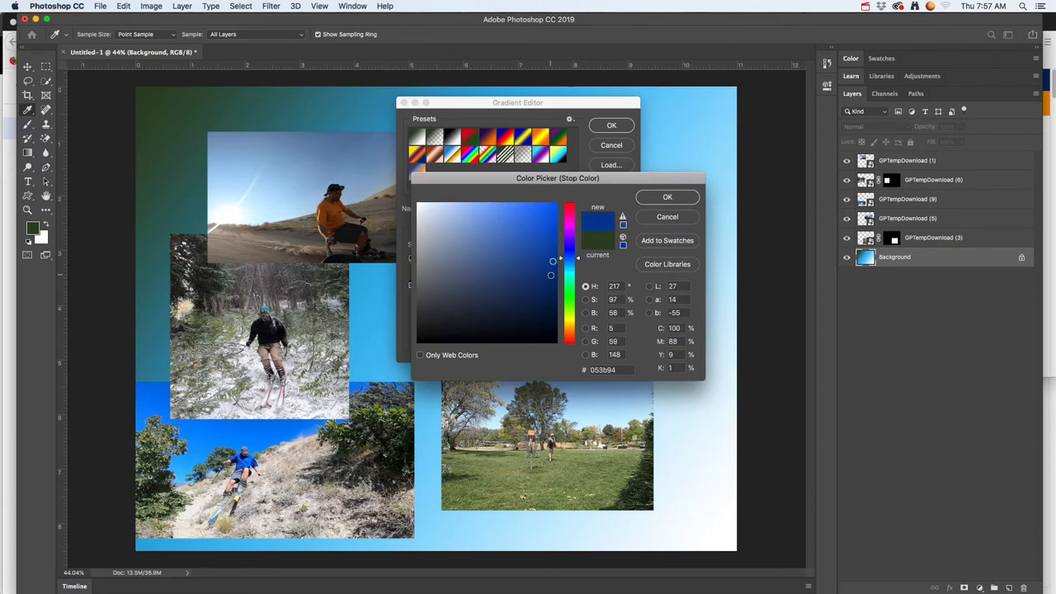
pyautogui.click(660, 197)
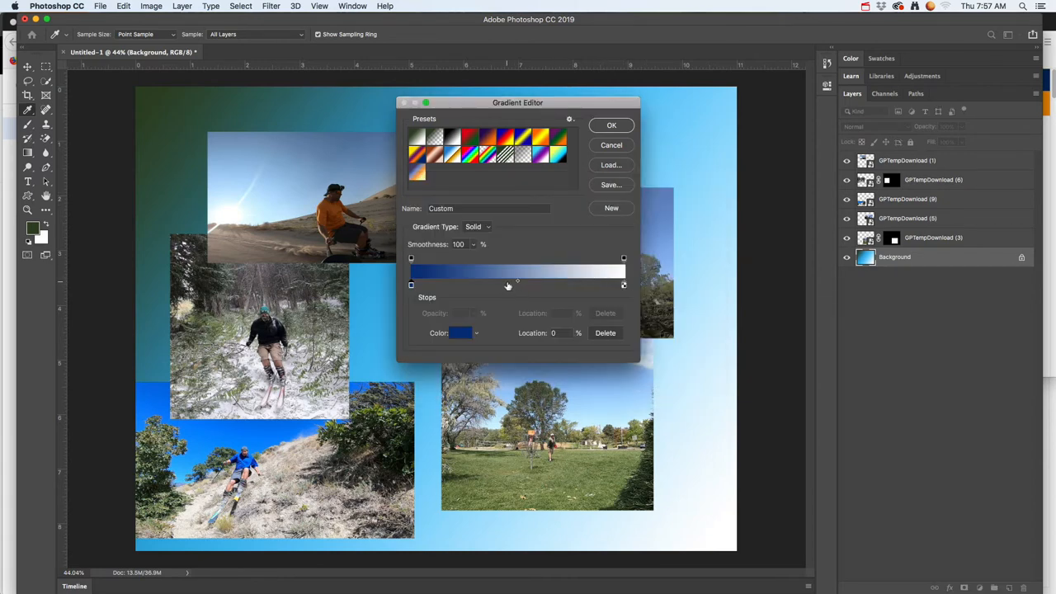
# Add a colour stop near the middle of the gradient and set its colour to near-black #000100.
pyautogui.click(507, 286)
pyautogui.doubleClick(506, 286)
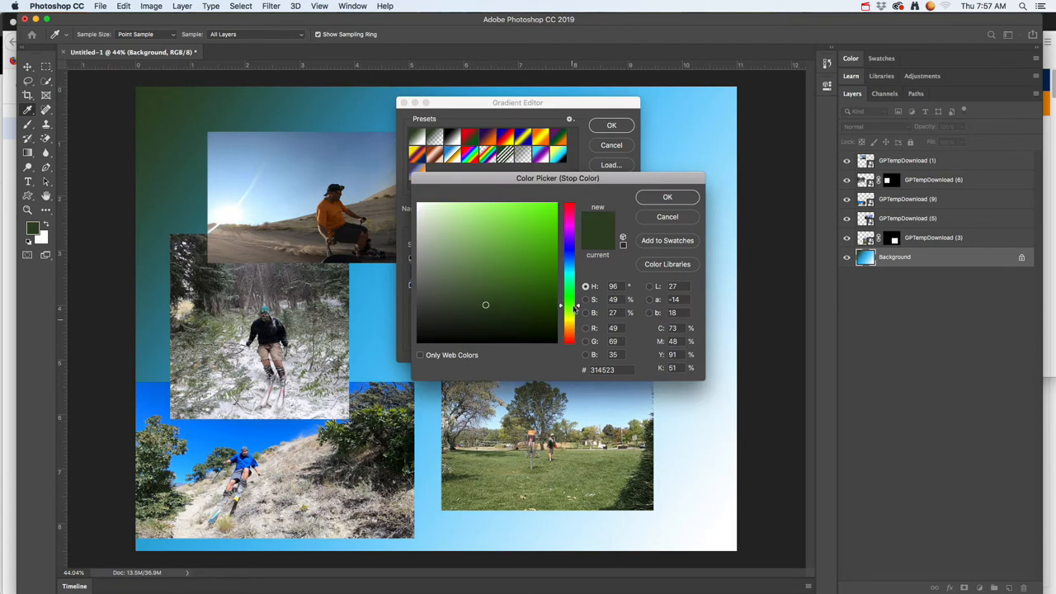
pyautogui.moveTo(540, 334); pyautogui.dragTo(539, 341)
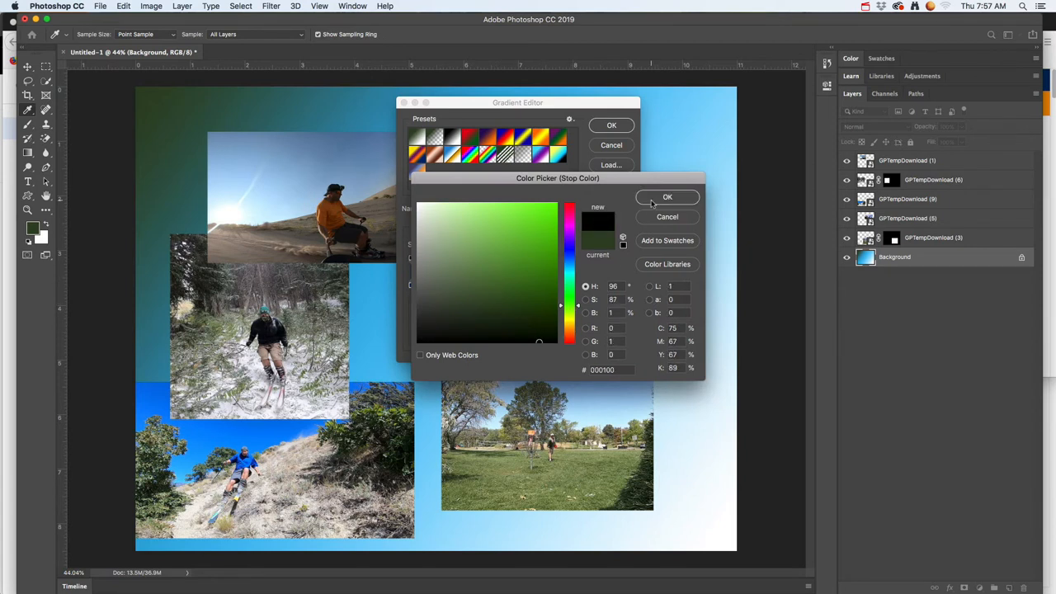
pyautogui.click(664, 198)
# Rearrange the gradient stops so black sits at location 100% and white at 52%.
pyautogui.moveTo(506, 285); pyautogui.dragTo(528, 286)
pyautogui.moveTo(594, 285); pyautogui.dragTo(642, 284)
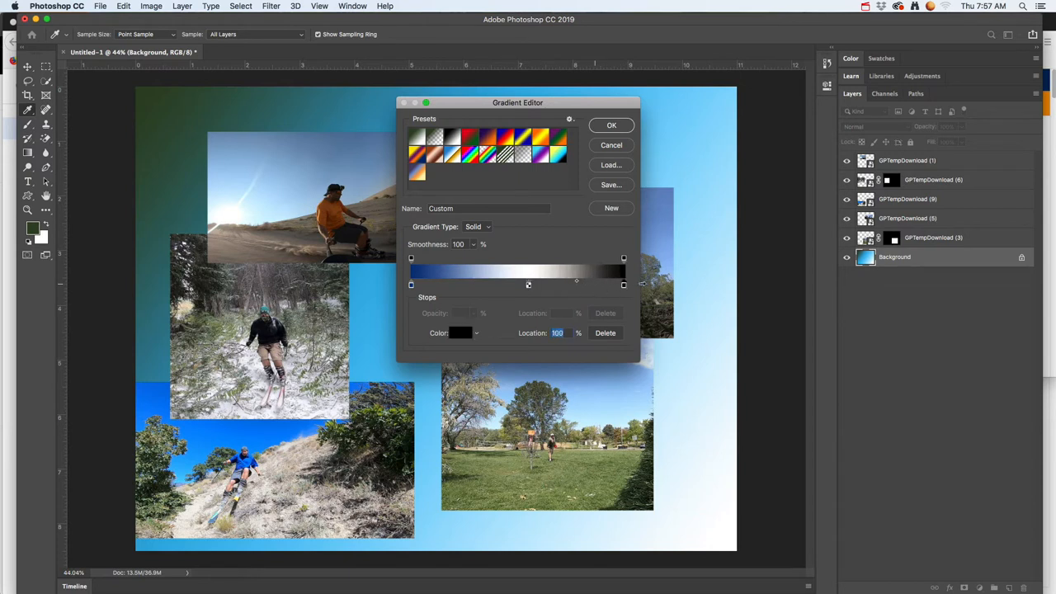
pyautogui.moveTo(529, 285); pyautogui.dragTo(521, 285)
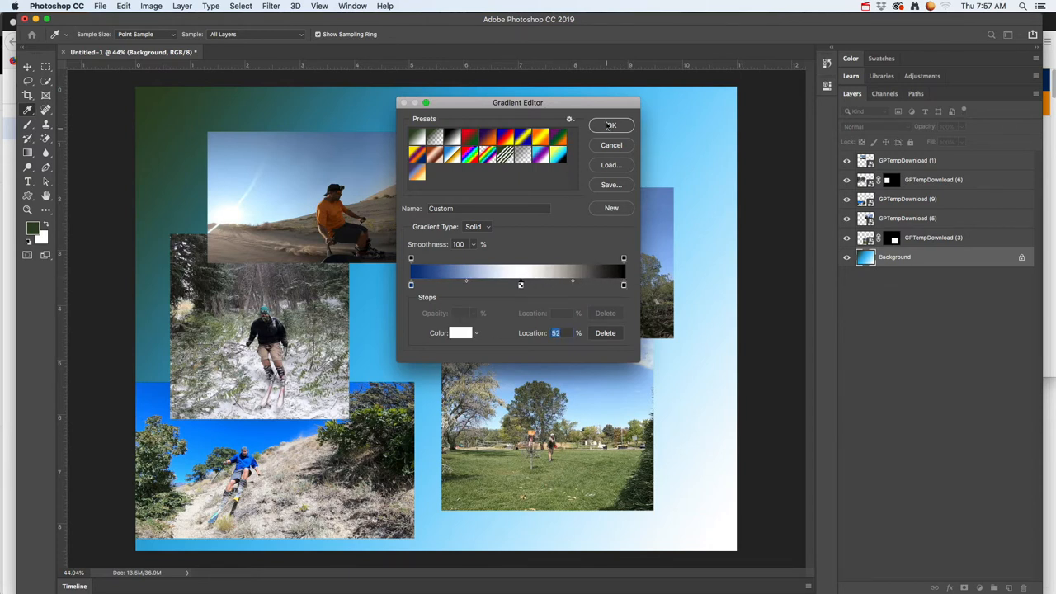
# Accept the edited gradient and apply it linearly to the Background, first diagonally from the upper-right, then from the page's top edge to its bottom.
pyautogui.click(610, 126)
pyautogui.moveTo(697, 109); pyautogui.dragTo(188, 515)
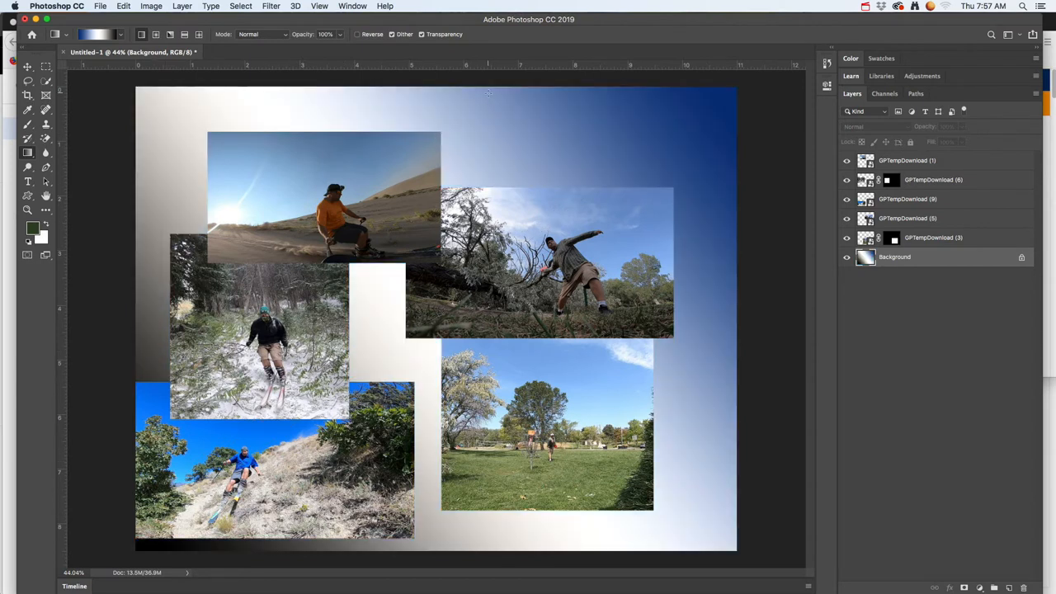
pyautogui.moveTo(488, 94); pyautogui.dragTo(488, 355)
pyautogui.moveTo(491, 542); pyautogui.dragTo(492, 542)
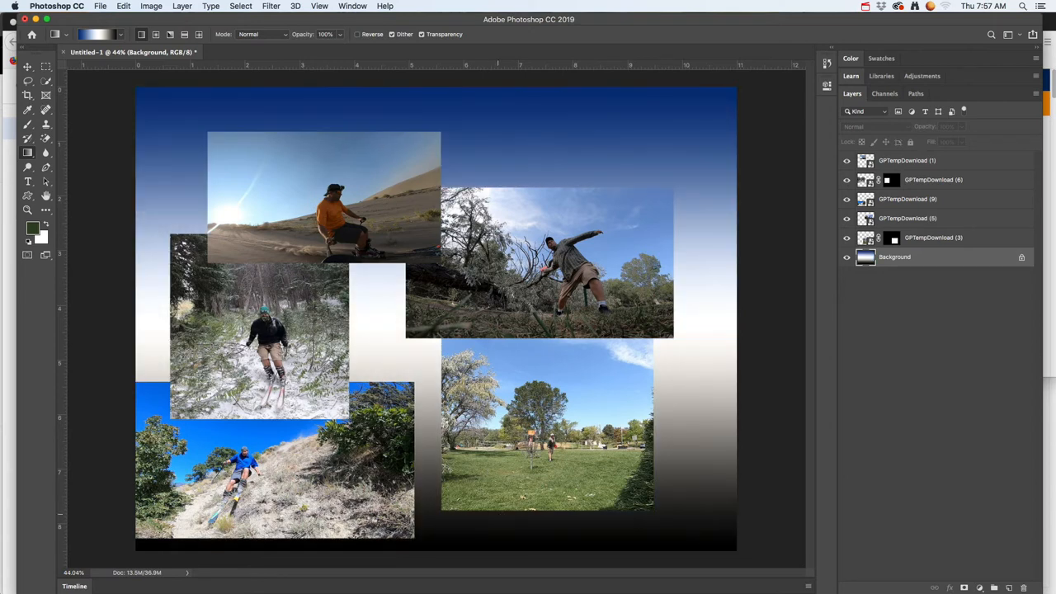
# Try an angle gradient on the Background layer, starting above the disc thrower photo.
pyautogui.click(156, 35)
pyautogui.click(171, 35)
pyautogui.moveTo(573, 210); pyautogui.dragTo(573, 210)
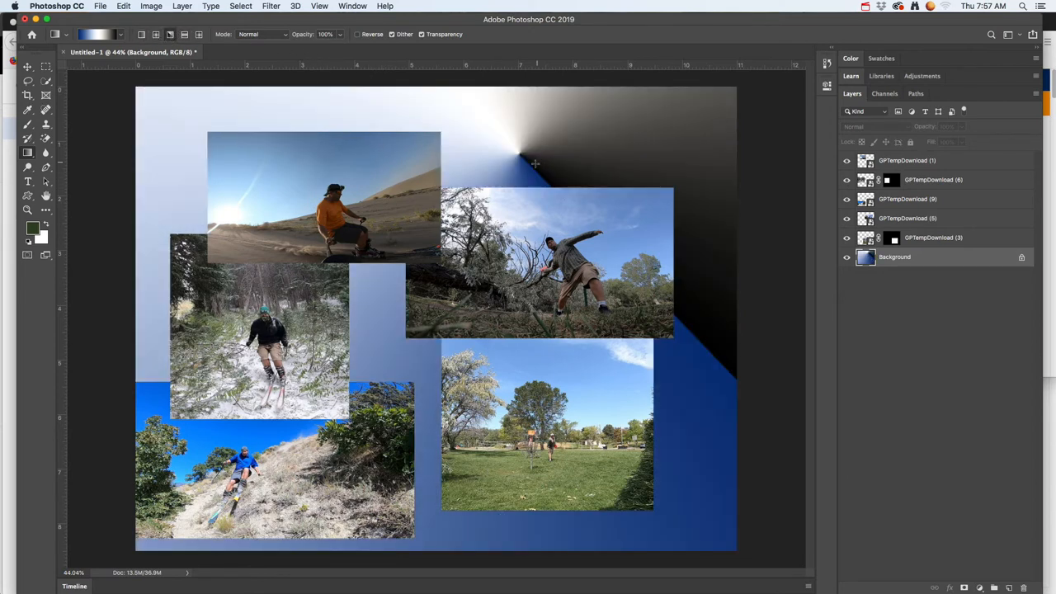
# Apply a radial gradient to the Background, spreading from the page's upper-right area to its lower-left corner.
pyautogui.moveTo(538, 162)
pyautogui.mouseDown()
pyautogui.moveTo(593, 129)
pyautogui.moveTo(482, 253)
pyautogui.moveTo(99, 528)
pyautogui.moveTo(198, 511)
pyautogui.moveTo(142, 544)
pyautogui.mouseUp()
pyautogui.click(156, 36)
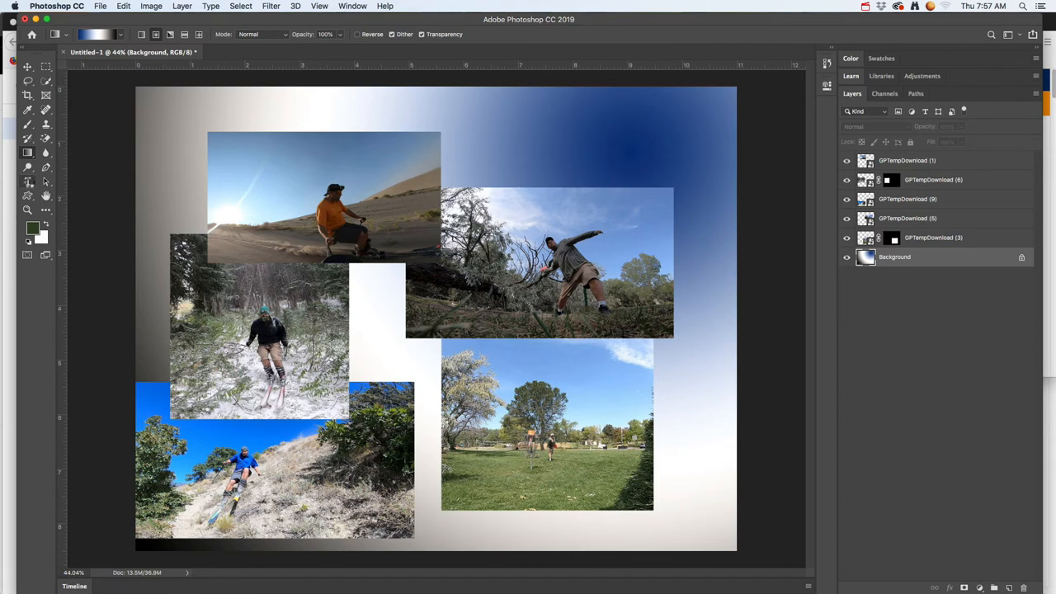
# Add the title text "Freetime" in black 48 pt Yastrib above the disc thrower photo.
pyautogui.click(28, 183)
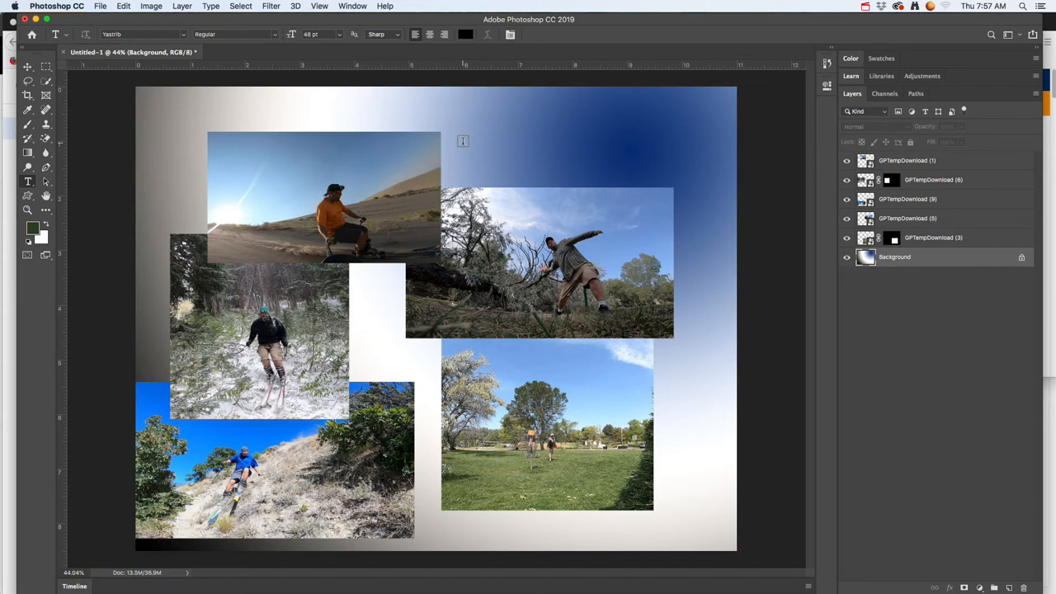
pyautogui.click(464, 142)
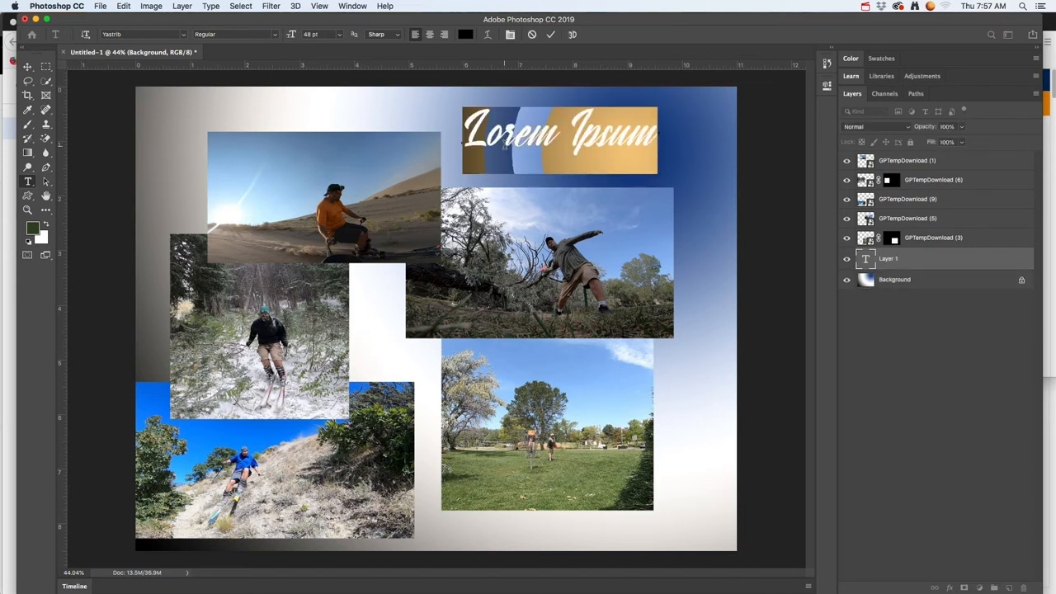
pyautogui.write('Free')
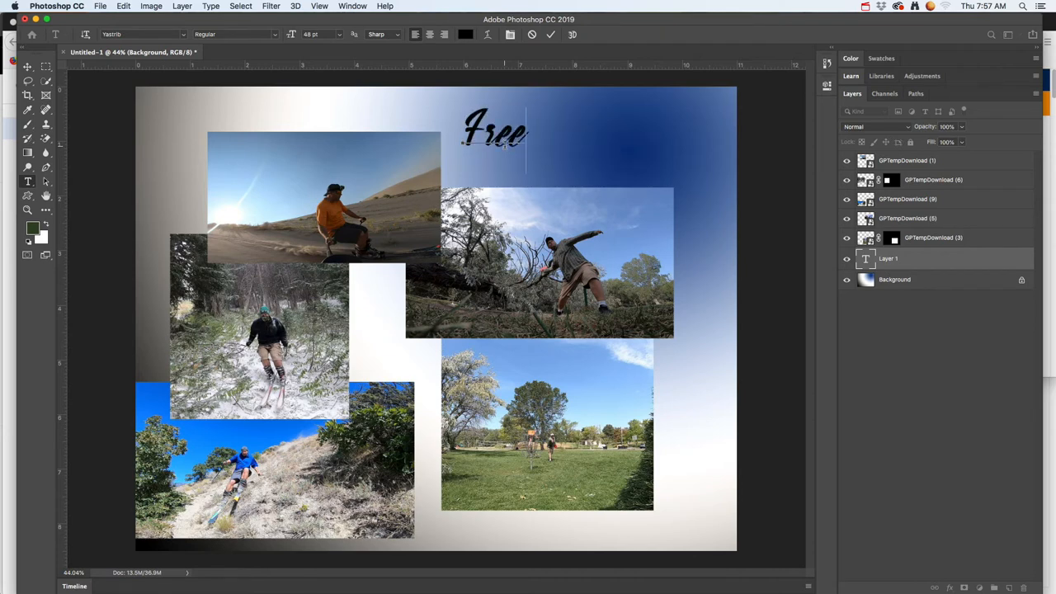
pyautogui.write('time')
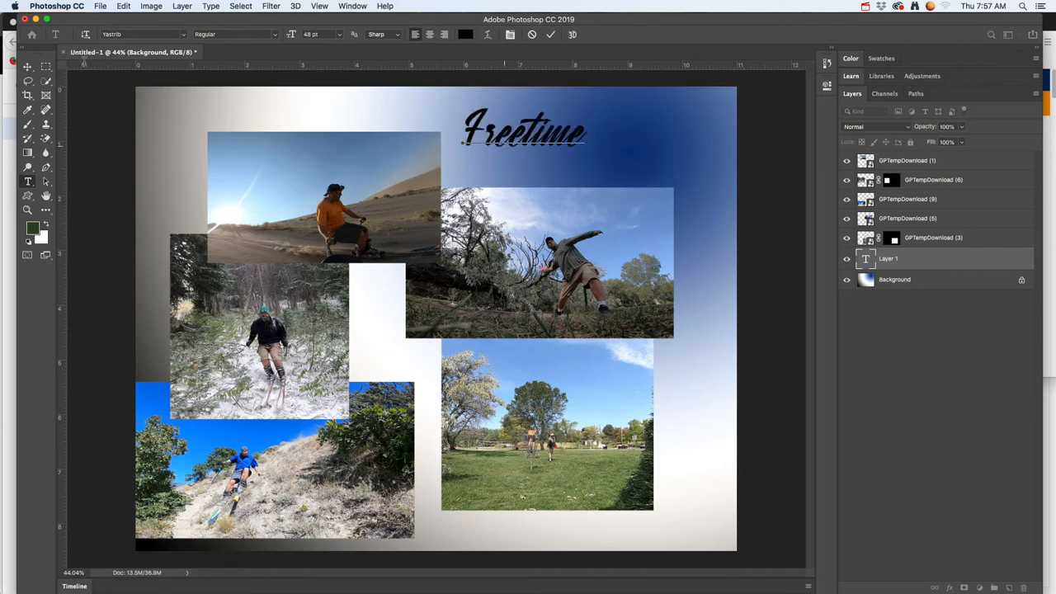
pyautogui.click(27, 69)
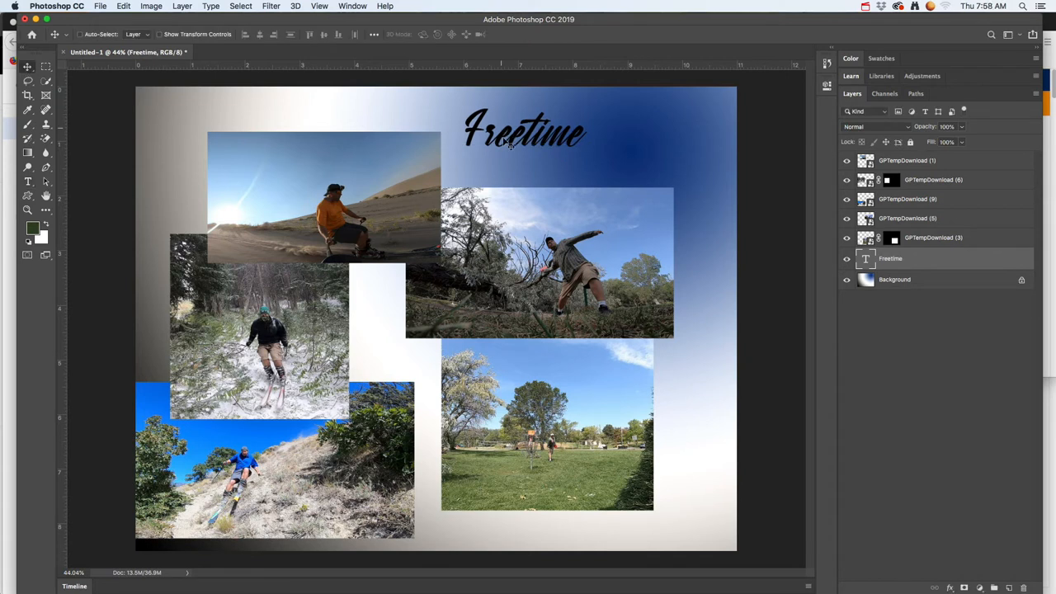
# Shift the Freetime title slightly and enlarge it proportionally to 97.65 pt, spanning most of the page's upper-right area.
pyautogui.moveTo(511, 137)
pyautogui.mouseDown()
pyautogui.moveTo(524, 153)
pyautogui.moveTo(452, 174)
pyautogui.moveTo(475, 147)
pyautogui.moveTo(495, 147)
pyautogui.mouseUp()
pyautogui.hotkey('ctrl', 't')
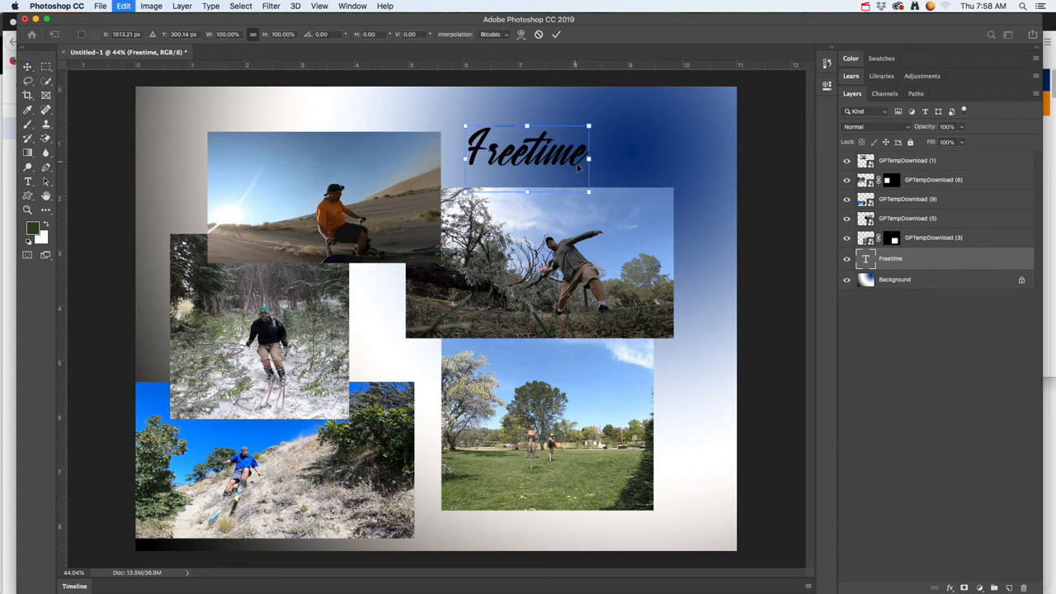
pyautogui.moveTo(589, 191); pyautogui.dragTo(713, 265)
pyautogui.press('Return')
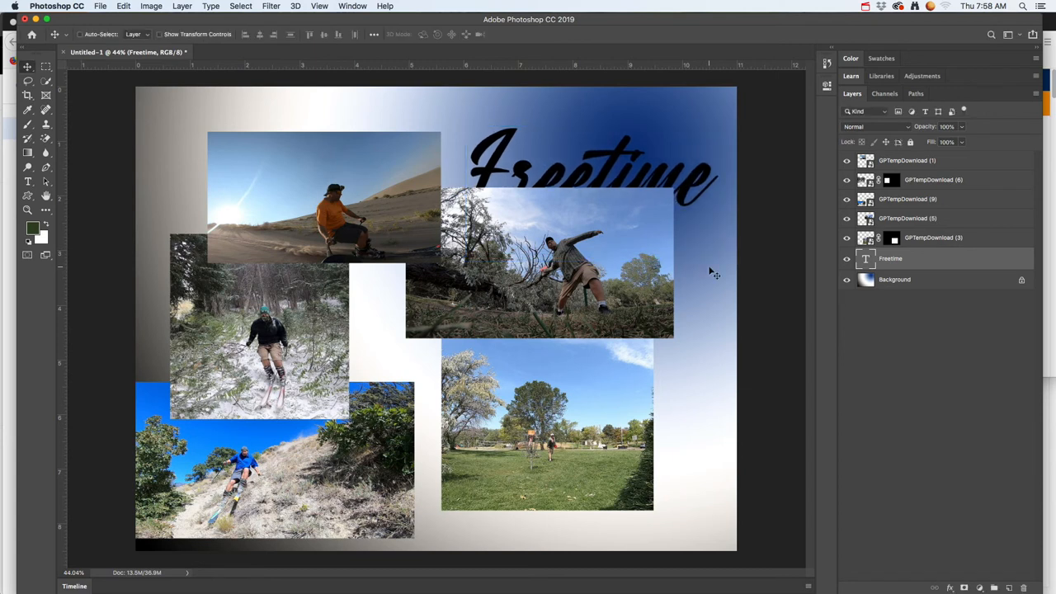
# Bring the Freetime layer to the front of all photo layers and position the title just above the disc thrower photo.
pyautogui.moveTo(608, 175)
pyautogui.mouseDown()
pyautogui.moveTo(599, 155)
pyautogui.moveTo(589, 175)
pyautogui.mouseUp()
pyautogui.moveTo(919, 259); pyautogui.dragTo(911, 157)
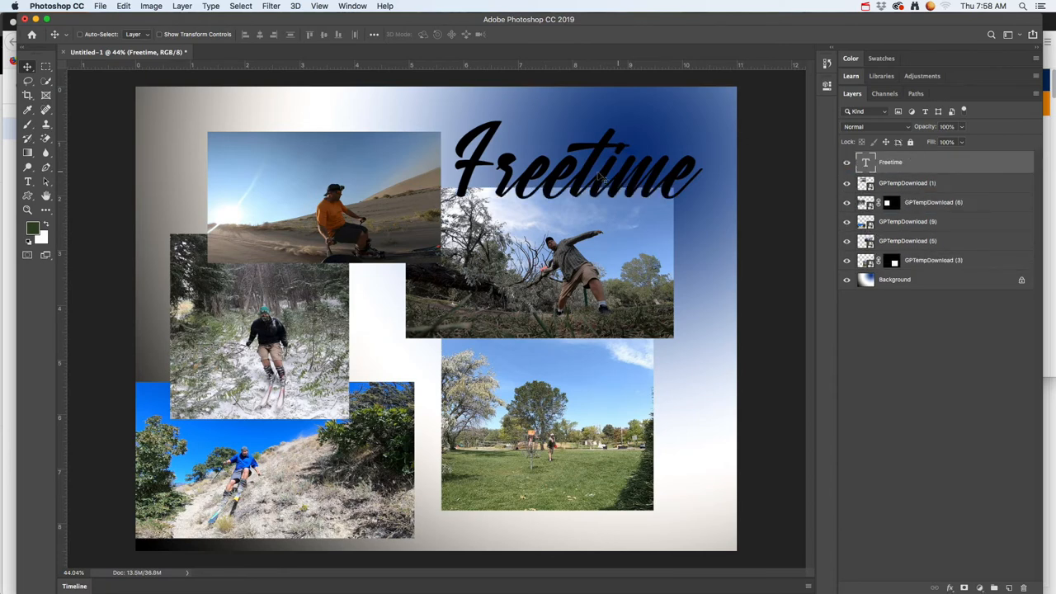
pyautogui.moveTo(587, 170)
pyautogui.mouseDown()
pyautogui.moveTo(604, 175)
pyautogui.moveTo(599, 153)
pyautogui.mouseUp()
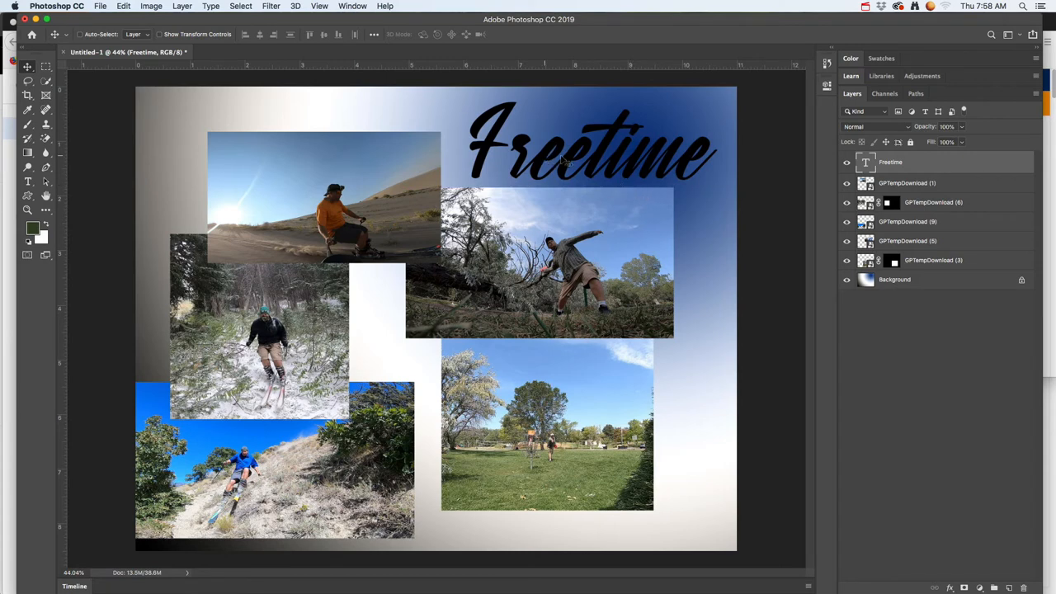
# Change the Freetime title's font to Avengeance Heroic Avenger Bold.
pyautogui.click(29, 182)
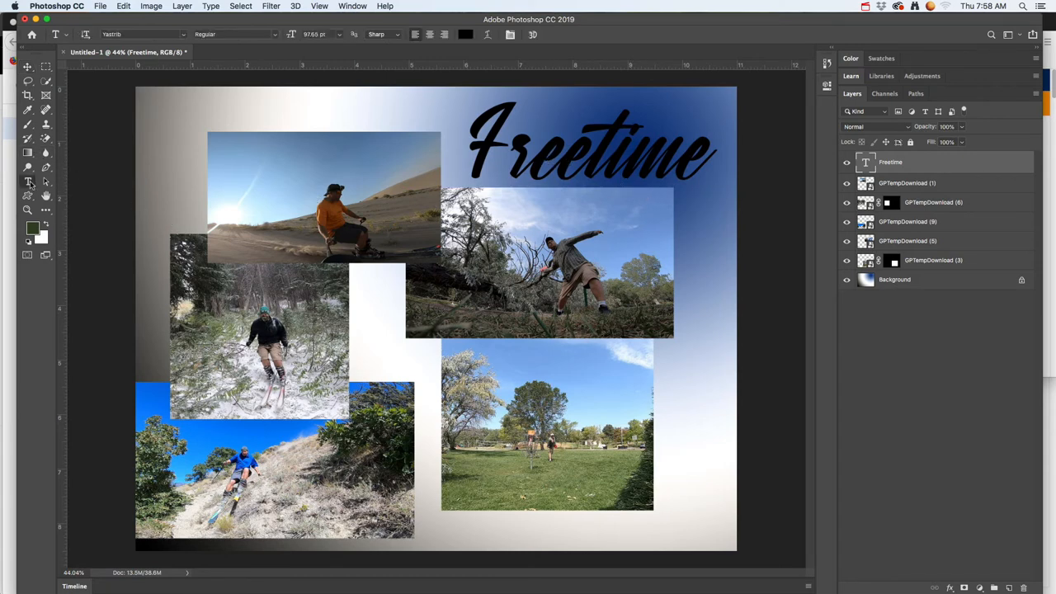
pyautogui.click(183, 35)
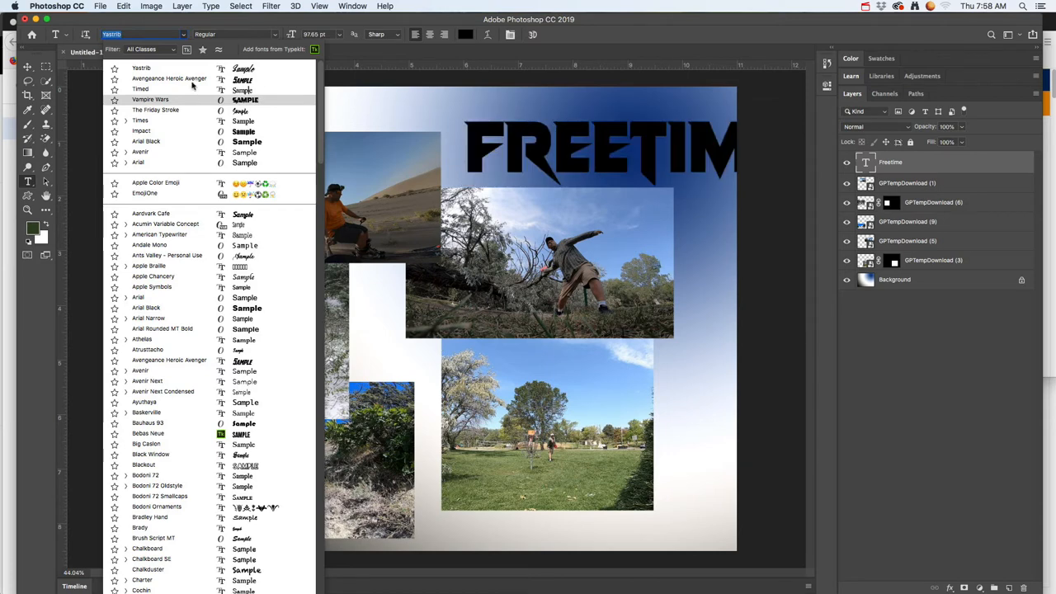
pyautogui.click(188, 80)
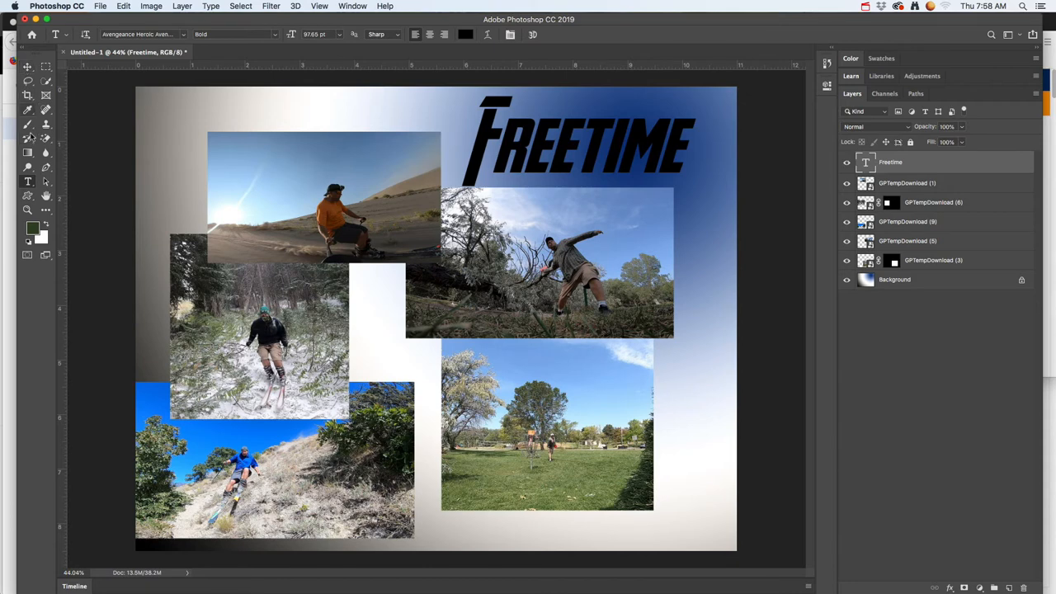
# Add a separate 48 pt text layer reading "Skiing" over the disc thrower photo.
pyautogui.click(464, 289)
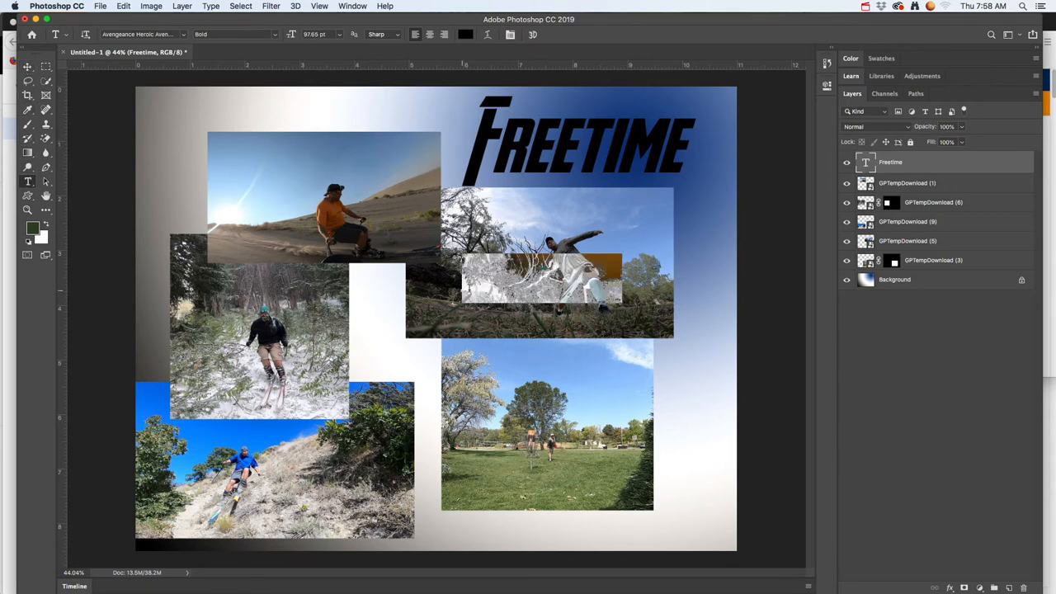
pyautogui.write('S')
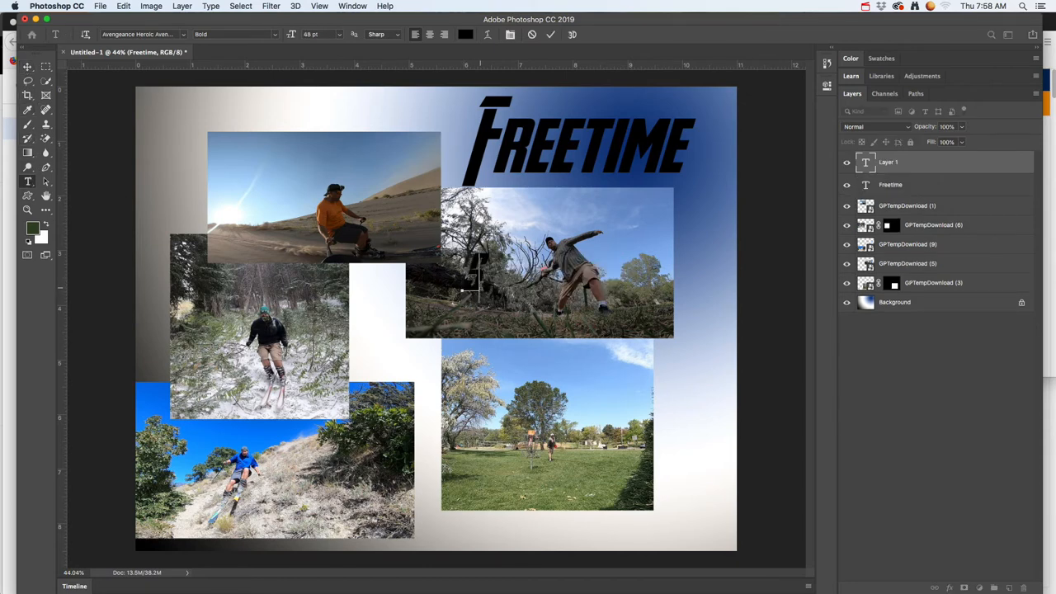
pyautogui.write('uming')
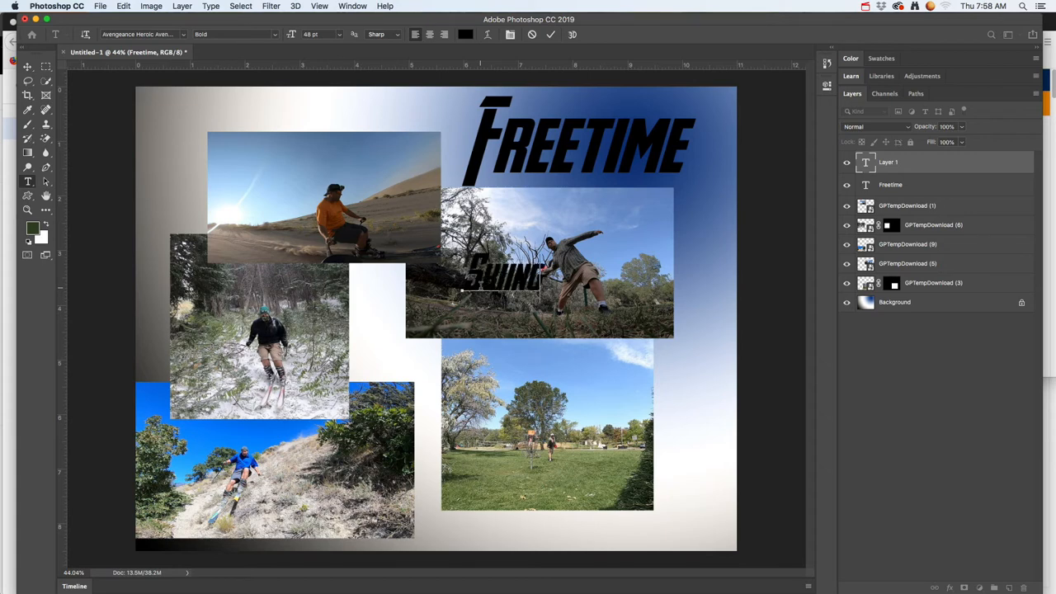
pyautogui.click(27, 68)
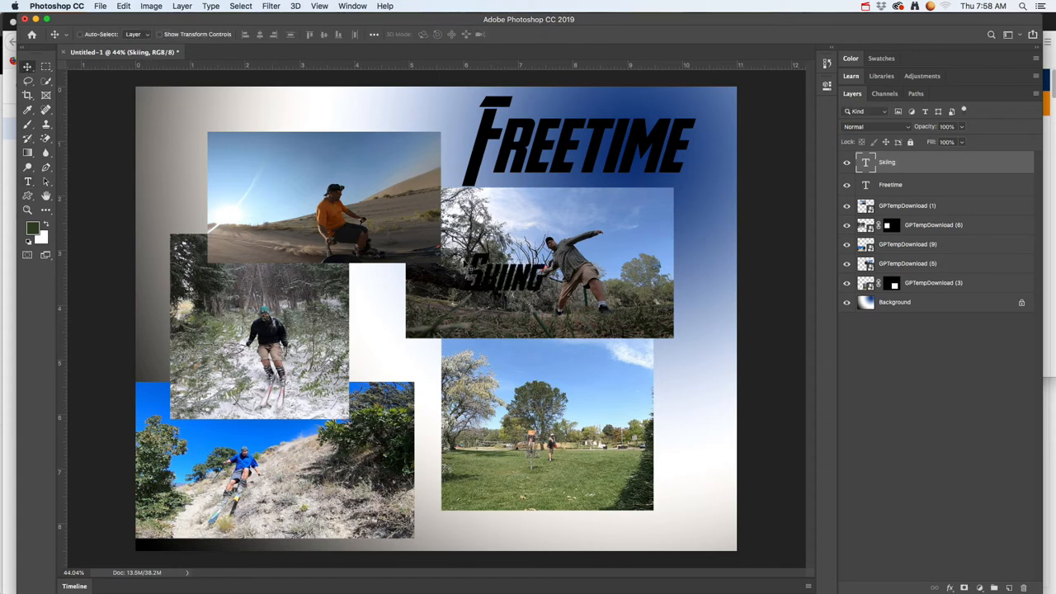
# Change the Skiing text's font to Yastrib Regular and move it onto the upper edge of the Freetime title.
pyautogui.click(29, 180)
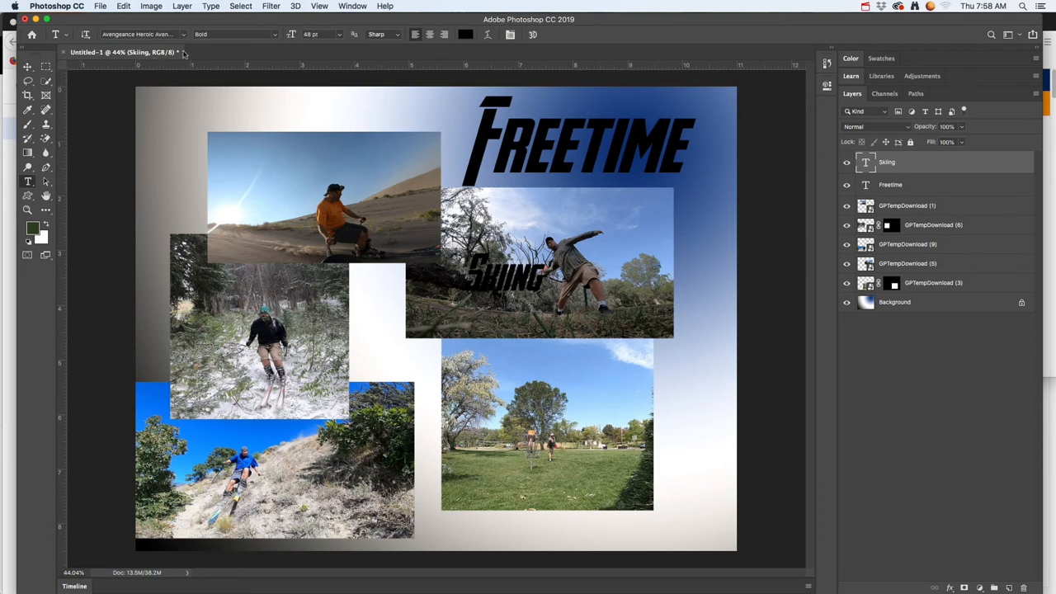
pyautogui.click(184, 34)
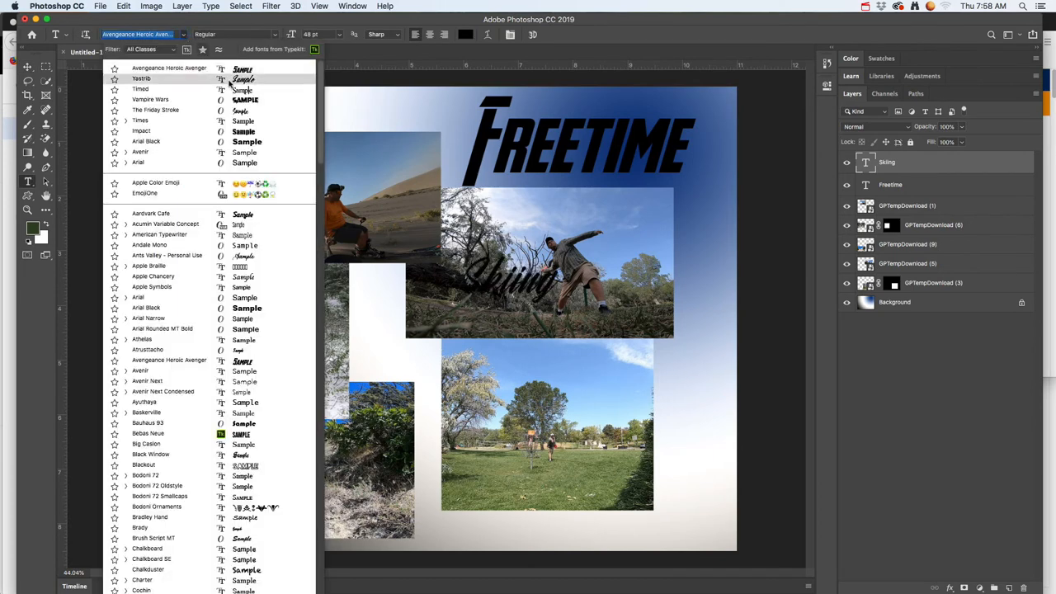
pyautogui.click(142, 78)
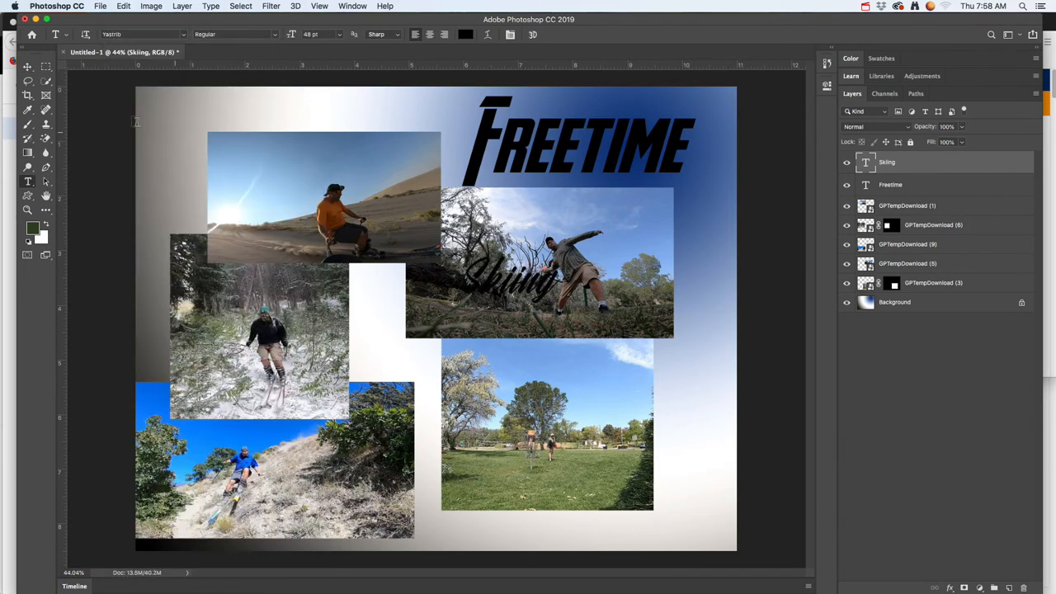
pyautogui.click(27, 66)
pyautogui.moveTo(520, 256); pyautogui.dragTo(632, 108)
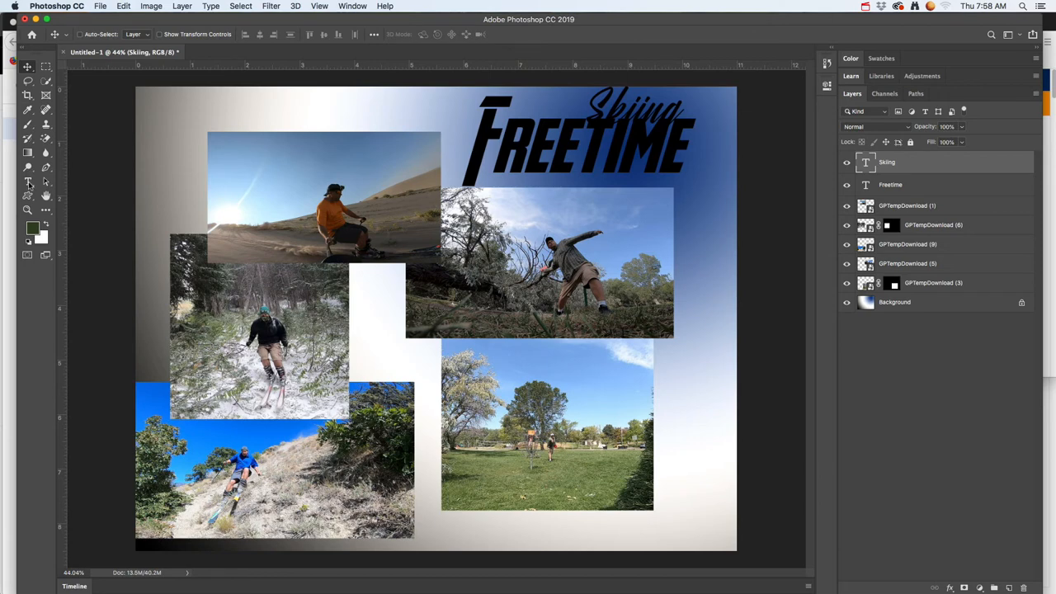
# Set the Skiing text's colour to white and keep it overlapping the upper edge of the Freetime title.
pyautogui.click(28, 183)
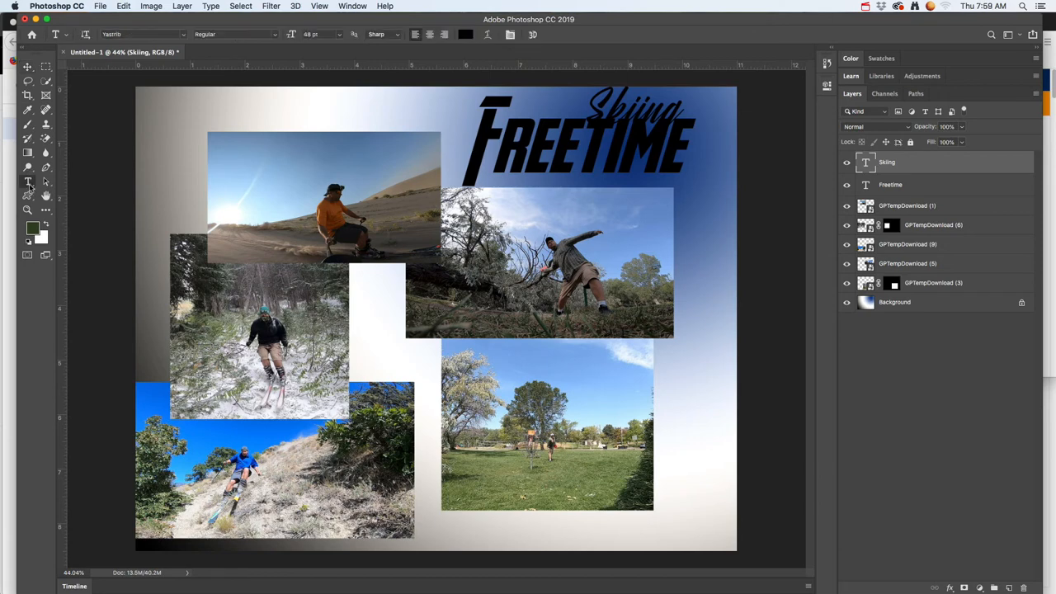
pyautogui.click(465, 36)
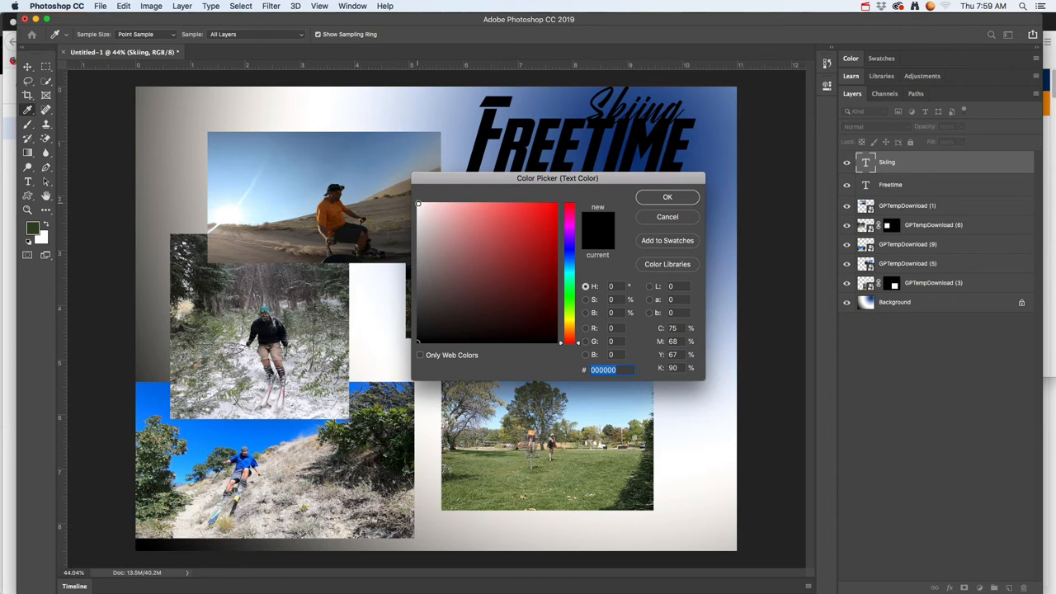
pyautogui.click(419, 203)
pyautogui.click(653, 201)
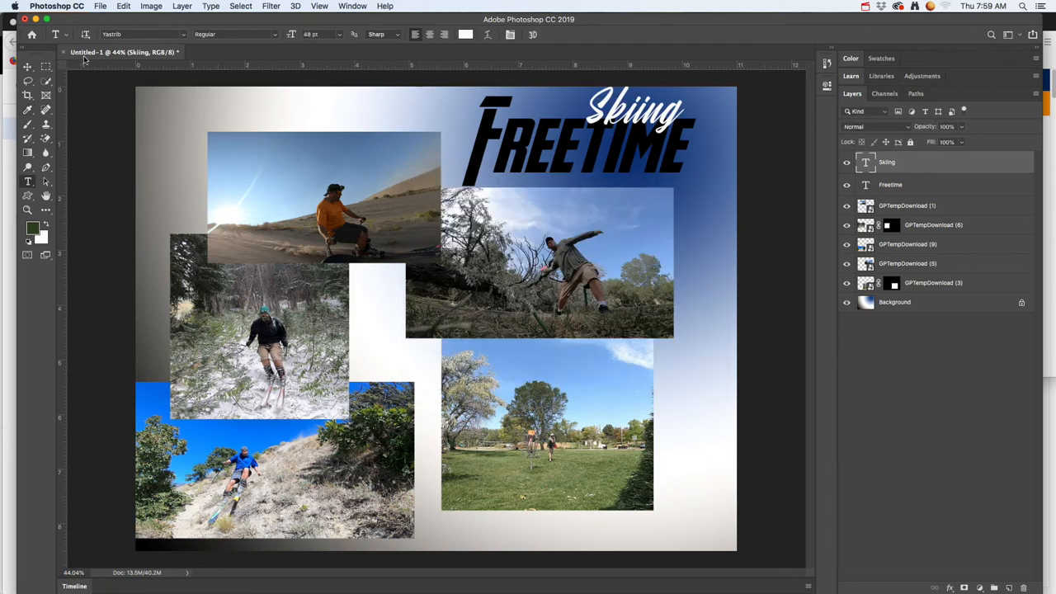
pyautogui.click(27, 66)
pyautogui.moveTo(642, 124)
pyautogui.mouseDown()
pyautogui.moveTo(635, 134)
pyautogui.moveTo(642, 116)
pyautogui.mouseUp()
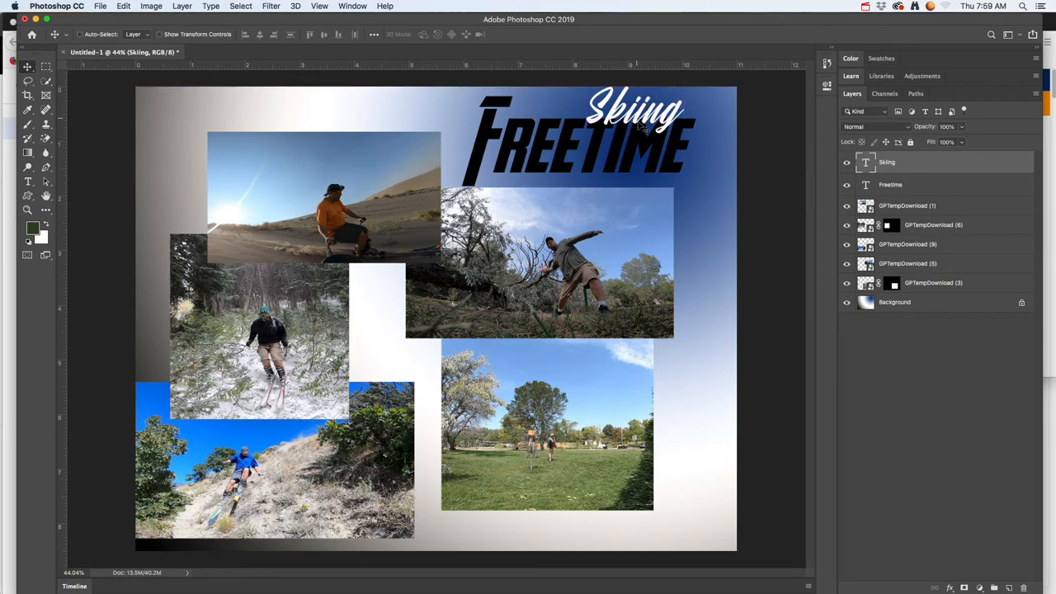
# Duplicate the Skiing text layer and place the copy over the lower edge of the Freetime title.
pyautogui.rightClick(906, 161)
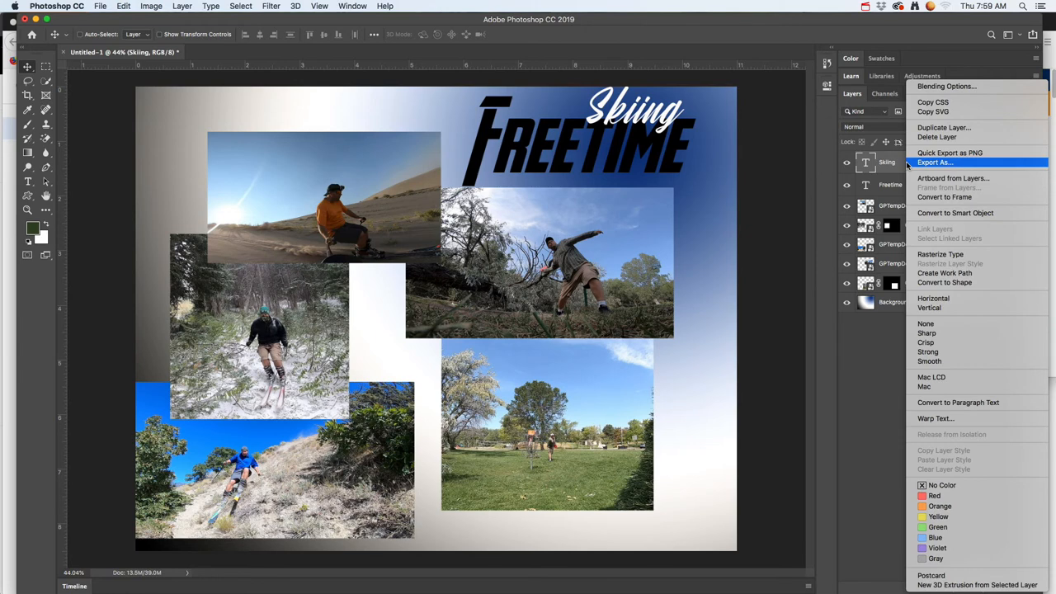
pyautogui.click(647, 140)
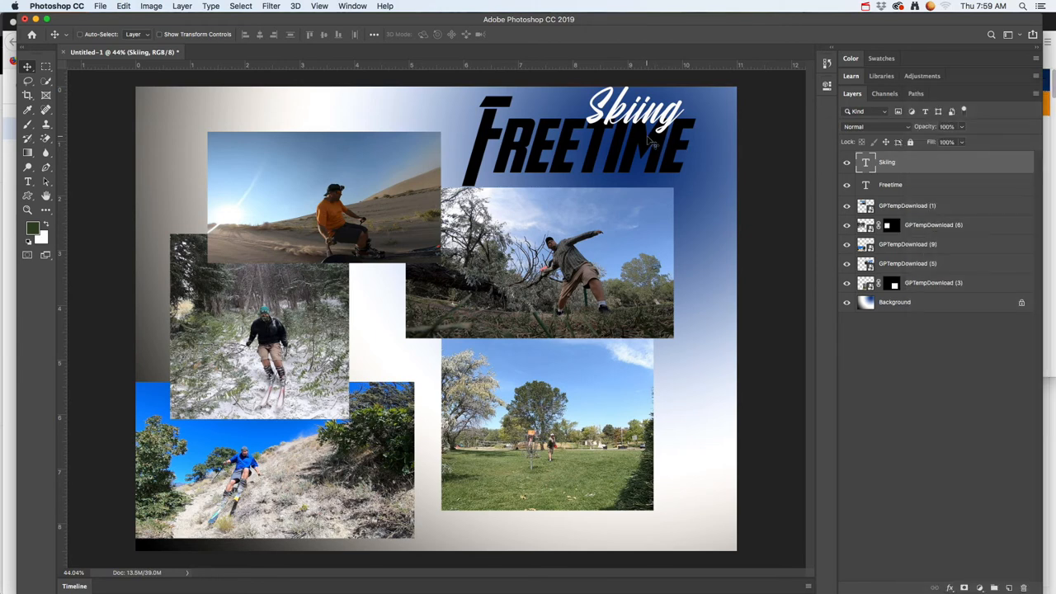
pyautogui.moveTo(640, 114); pyautogui.dragTo(559, 188)
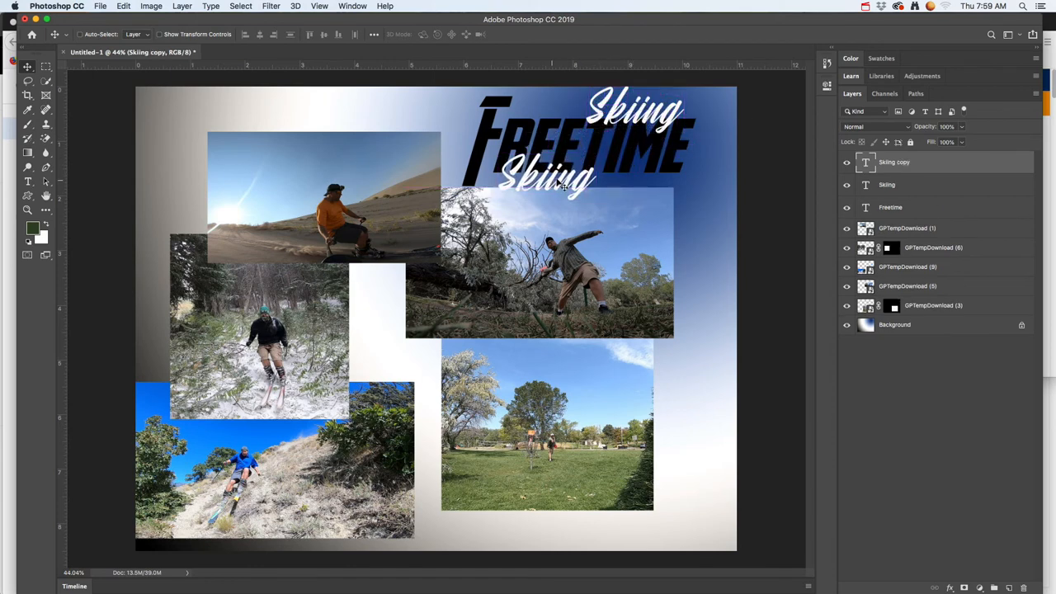
# Replace the wording of the duplicated Skiing text with "Disc Golf".
pyautogui.press('t')
pyautogui.click(550, 183)
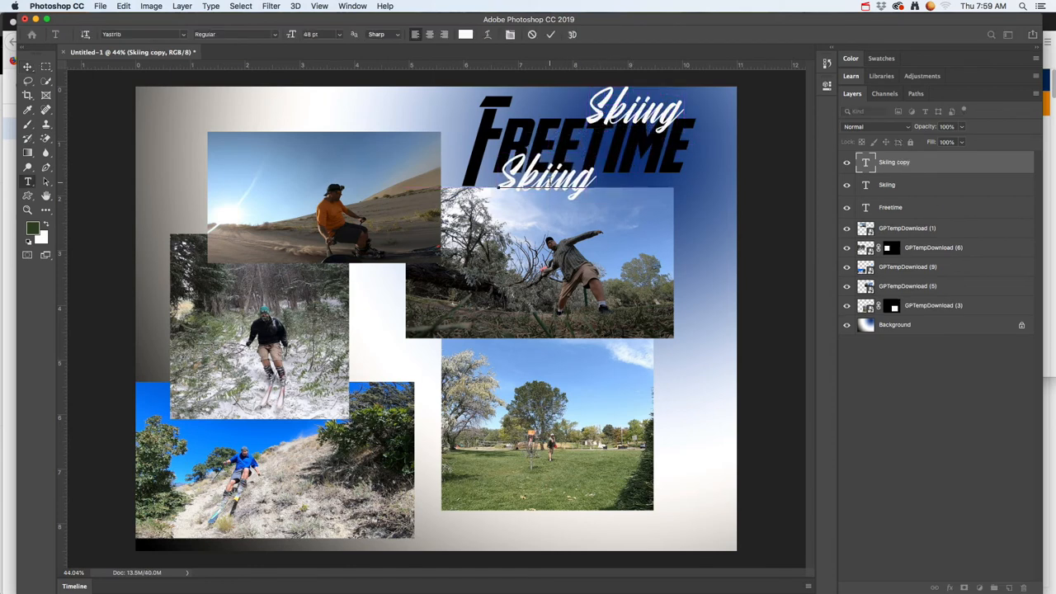
pyautogui.doubleClick(550, 183)
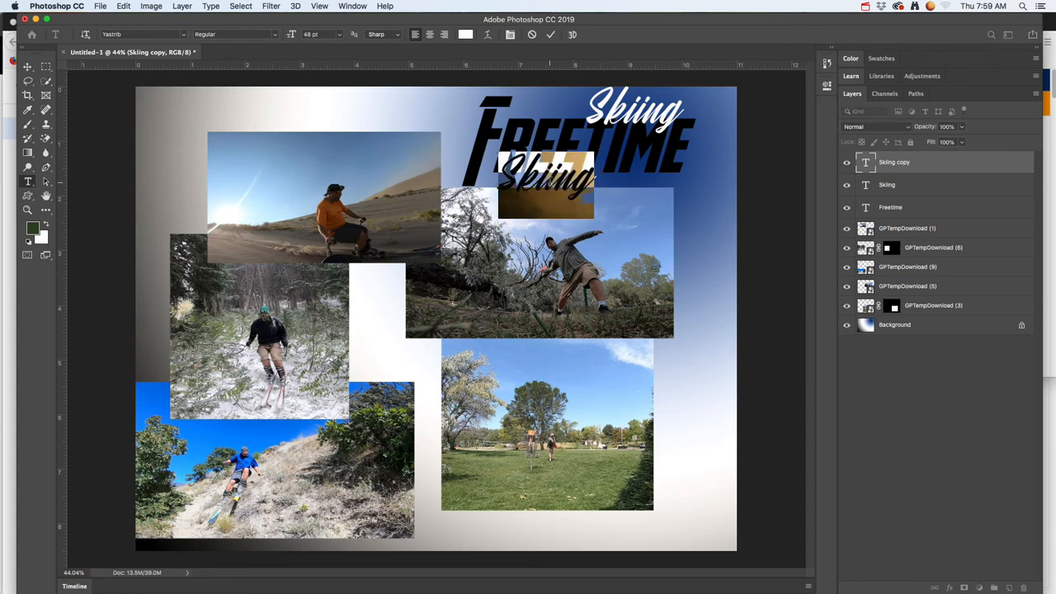
pyautogui.write('Disc Go')
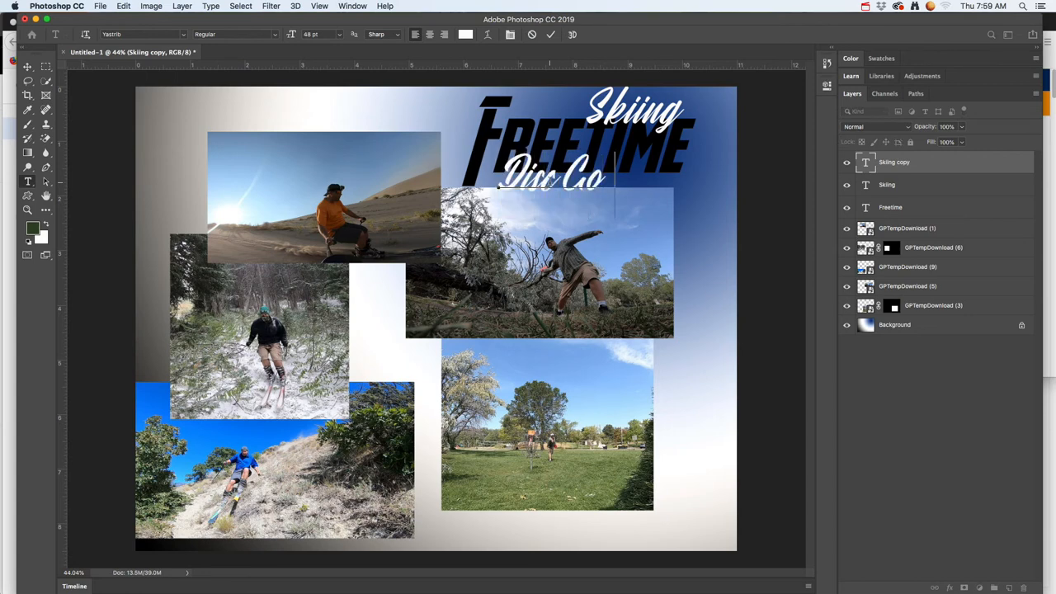
pyautogui.write('lf')
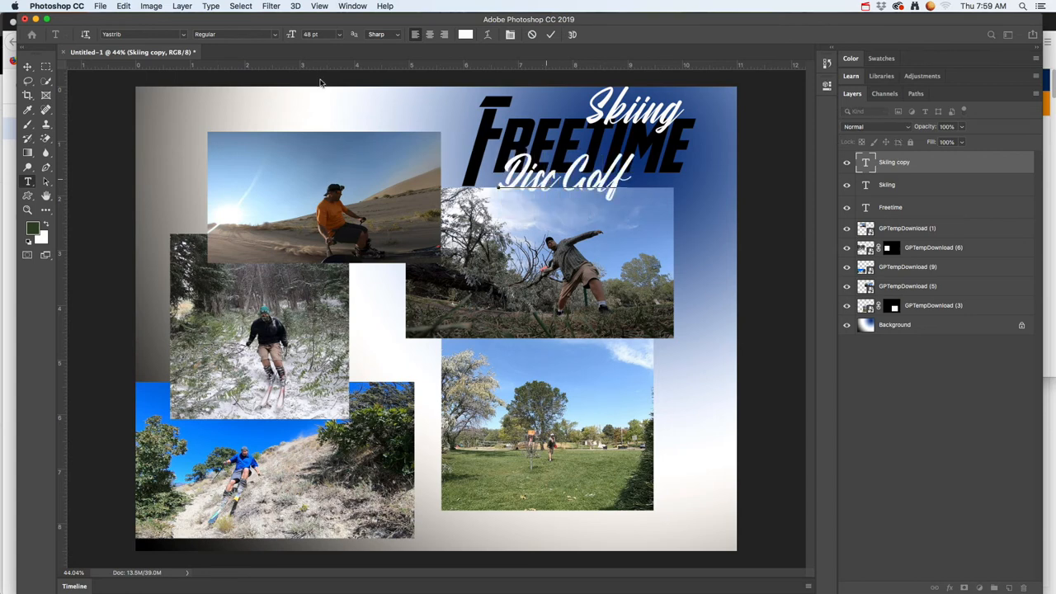
# Shift the Disc Golf text horizontally so it sits over the lower right part of the Freetime title.
pyautogui.click(27, 67)
pyautogui.moveTo(583, 190); pyautogui.dragTo(630, 192)
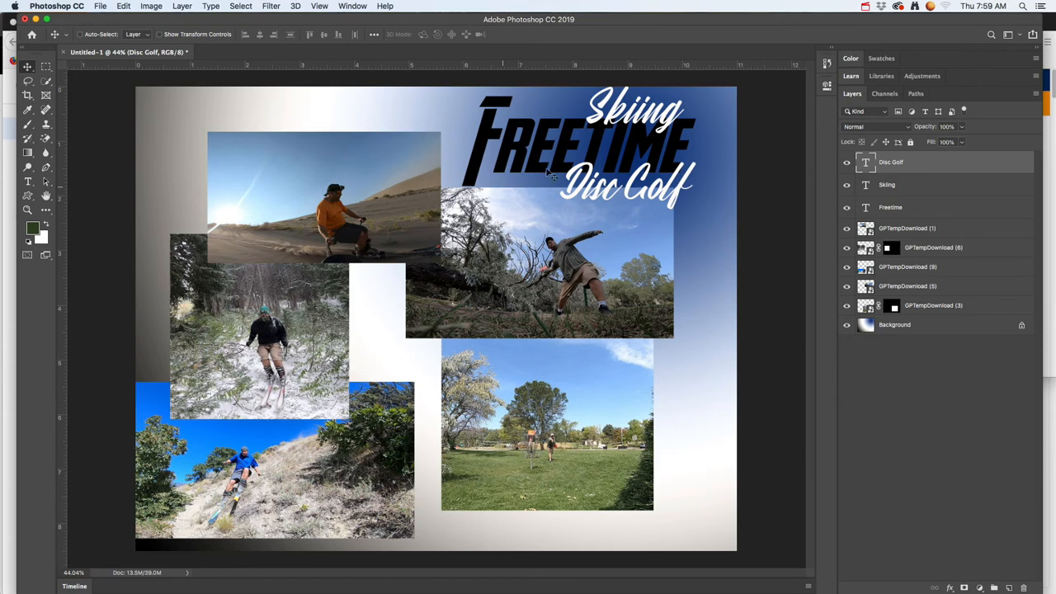
# Add an outside stroke with a yellow-to-blue Shape Burst gradient to the Freetime title and thicken it slightly.
pyautogui.hotkey('alt', '[')
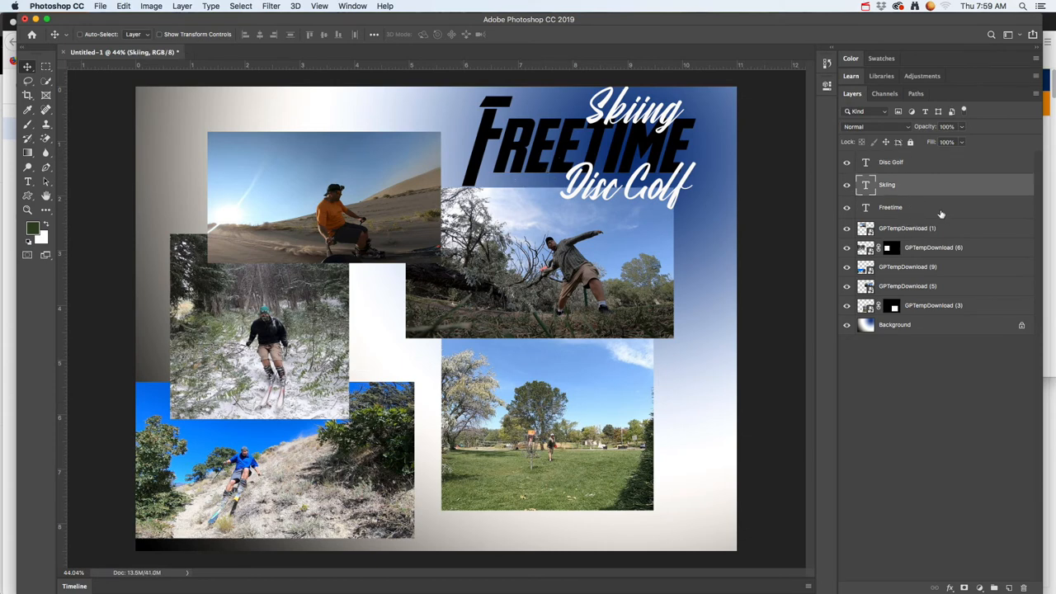
pyautogui.hotkey('alt', '[')
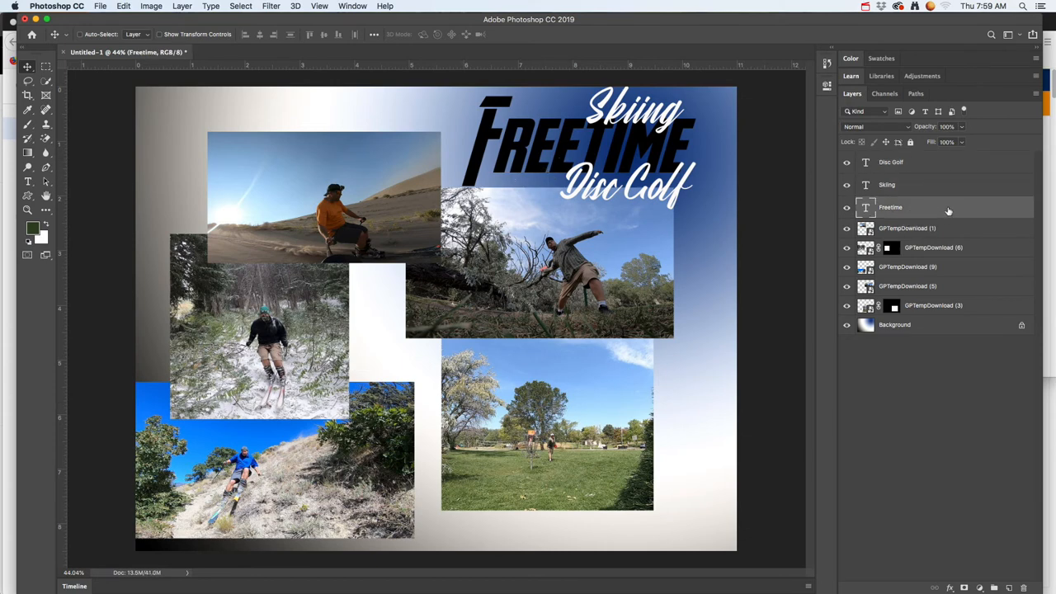
pyautogui.doubleClick(948, 211)
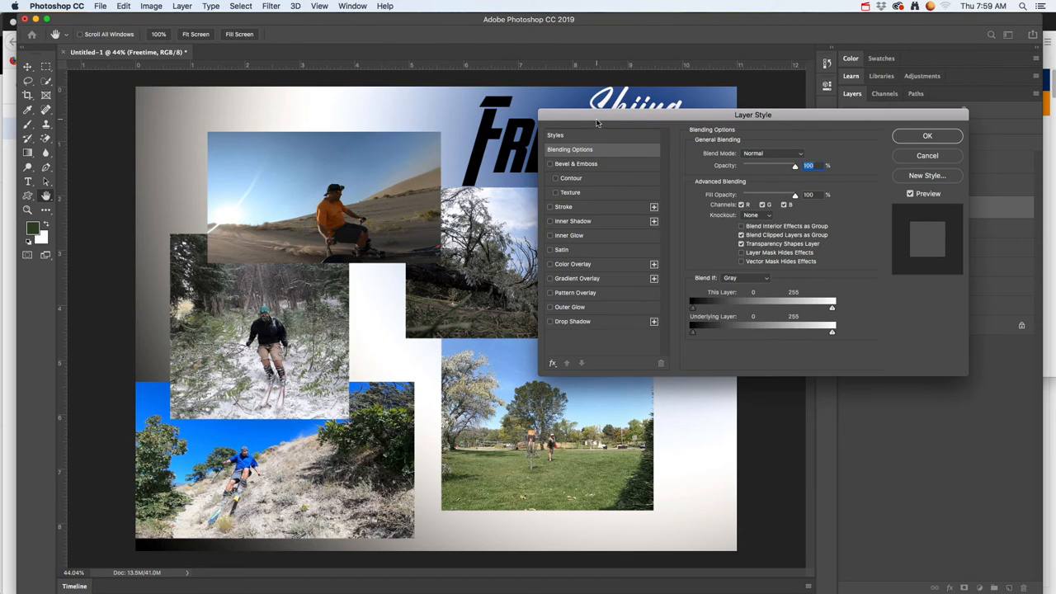
pyautogui.moveTo(598, 122); pyautogui.dragTo(714, 134)
pyautogui.click(666, 219)
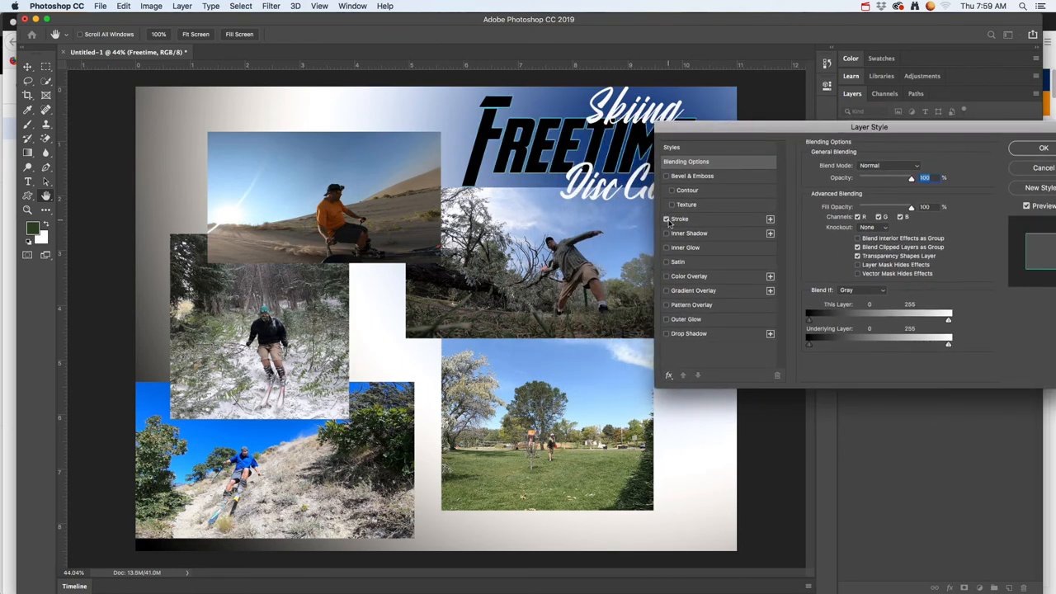
pyautogui.click(680, 220)
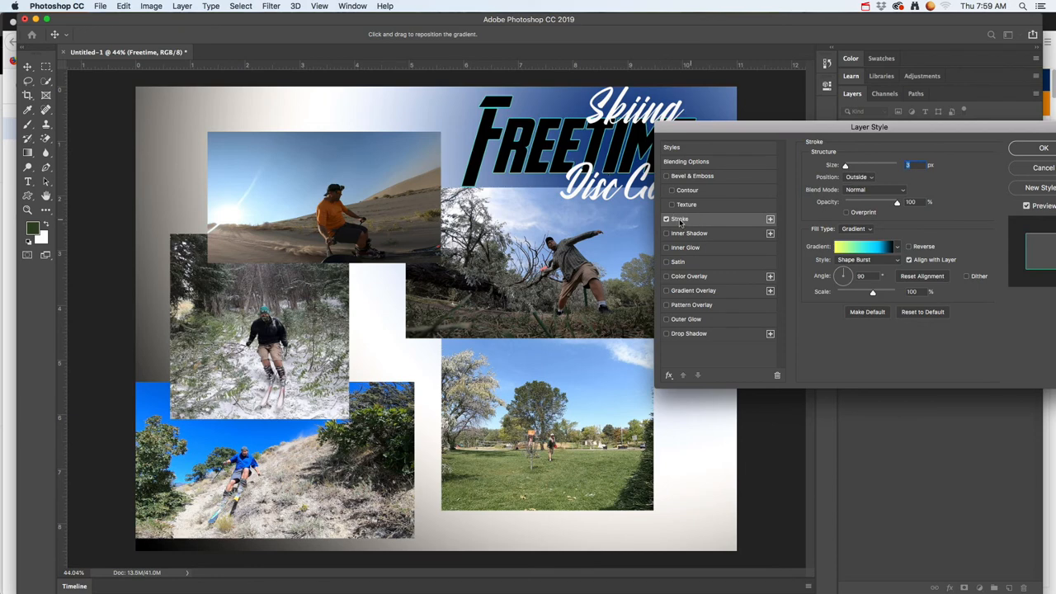
pyautogui.click(897, 247)
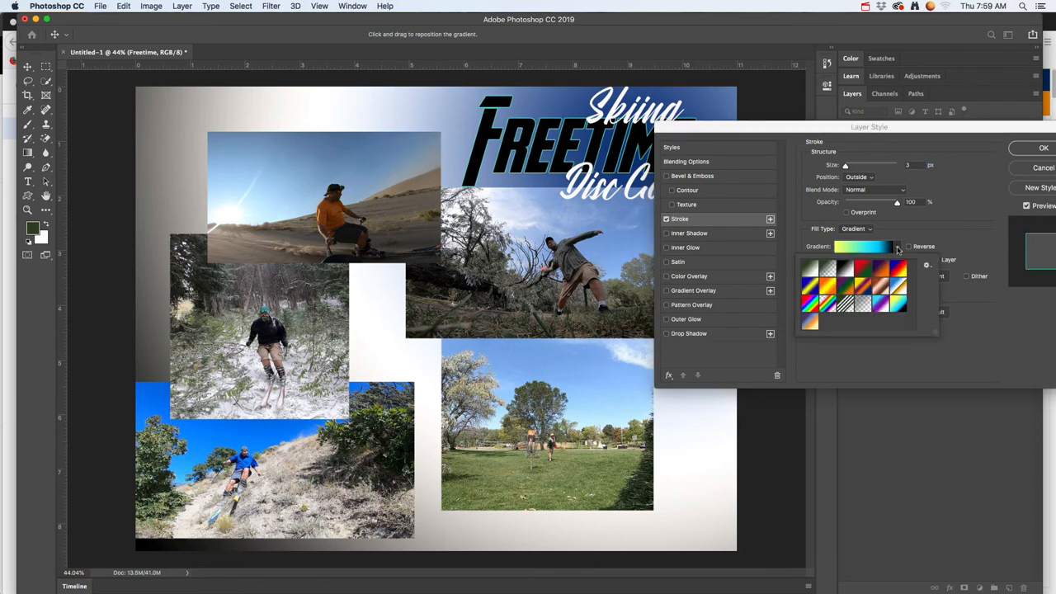
pyautogui.click(900, 230)
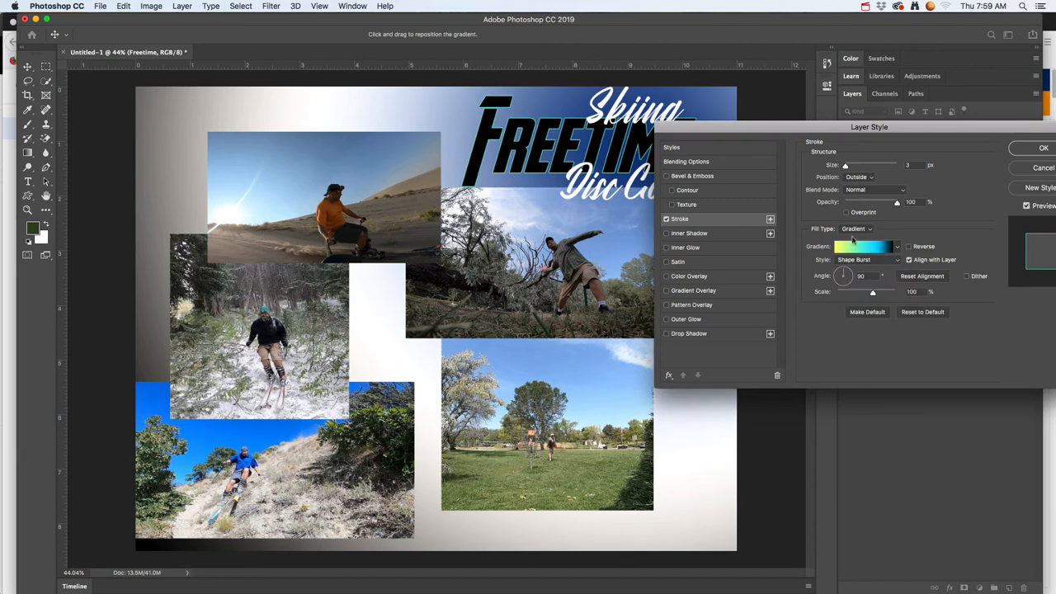
pyautogui.moveTo(845, 167); pyautogui.dragTo(849, 167)
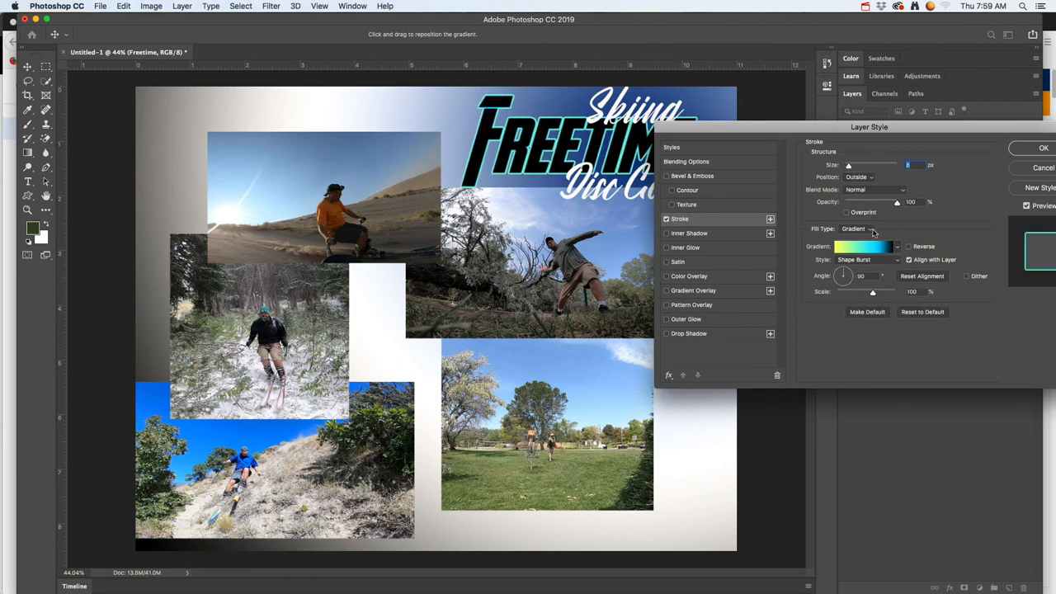
# Try a solid colour fill for the Freetime title's stroke and return the fill type to Gradient.
pyautogui.click(872, 232)
pyautogui.click(854, 220)
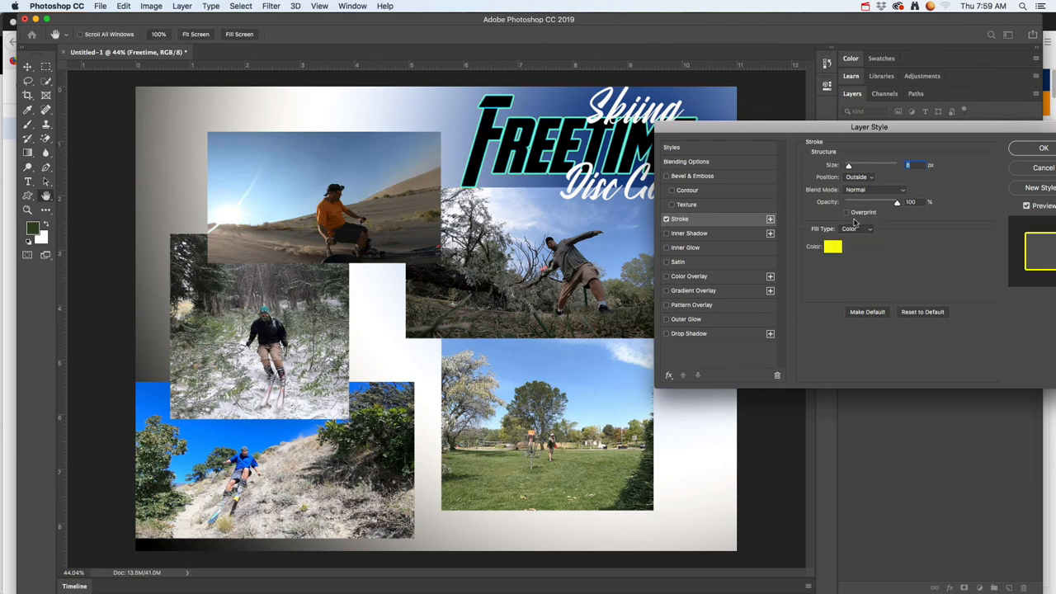
pyautogui.click(858, 228)
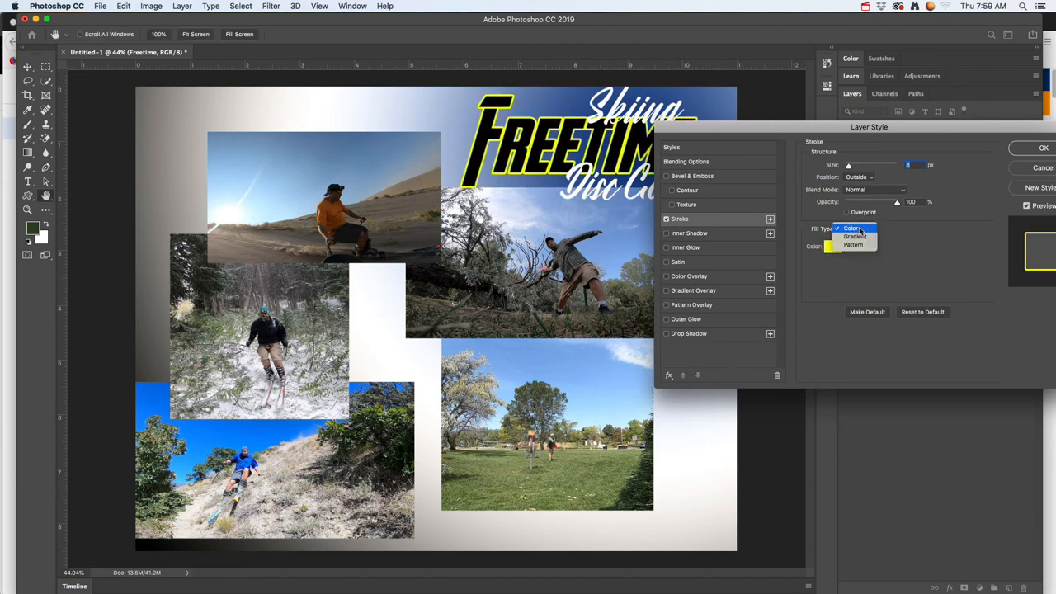
pyautogui.click(856, 236)
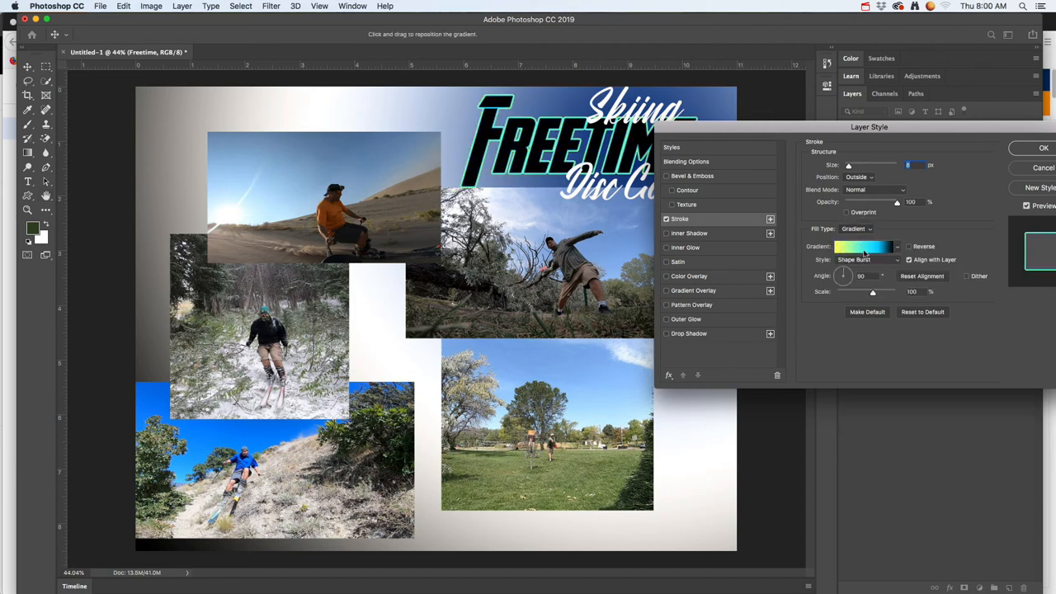
# Try a black-and-white gradient overlay on the Freetime title and remove it.
pyautogui.click(667, 291)
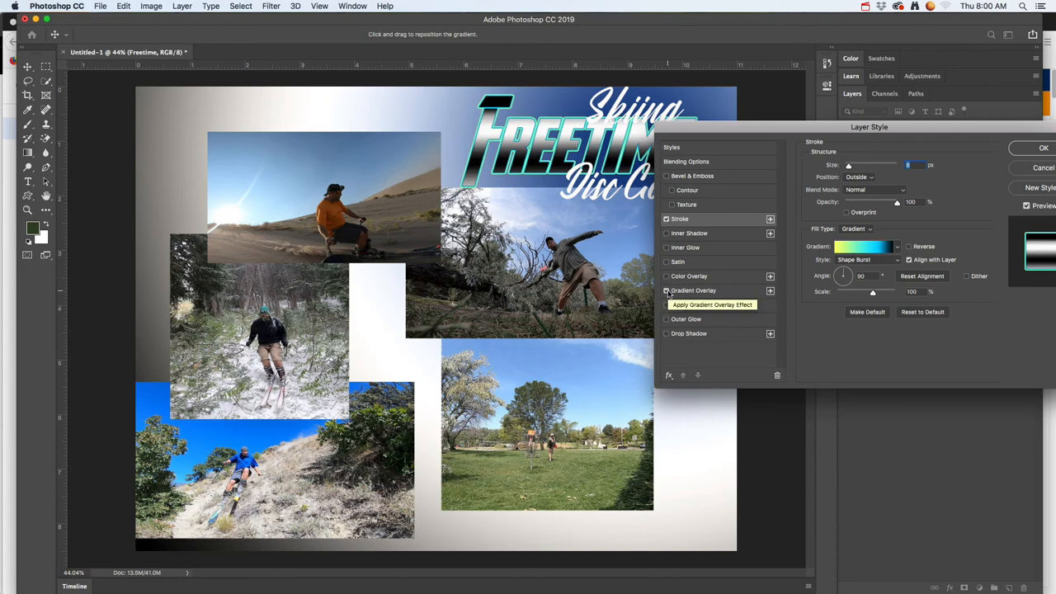
pyautogui.click(667, 293)
pyautogui.click(682, 292)
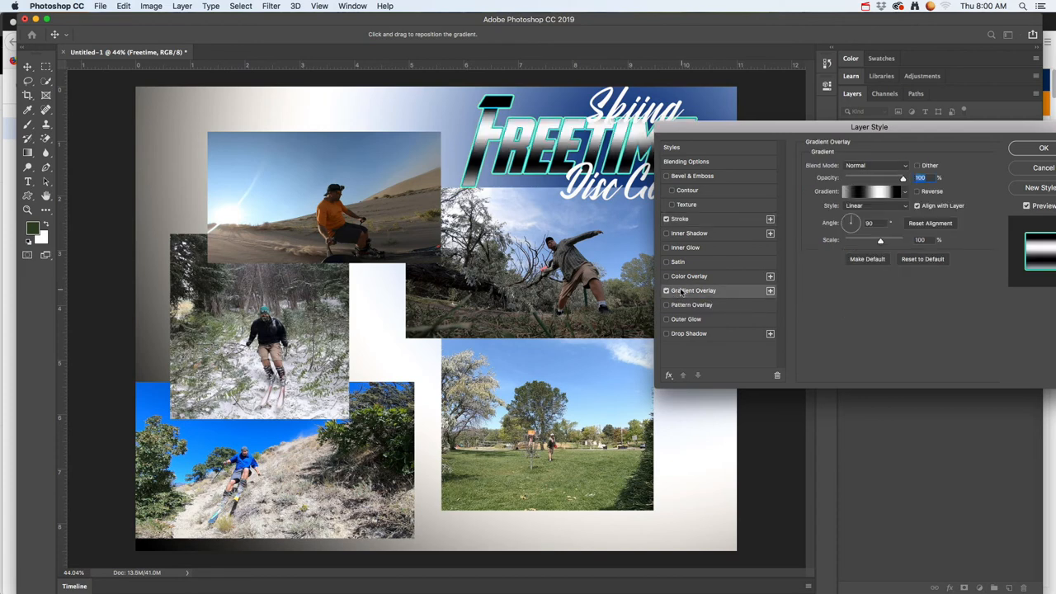
pyautogui.click(668, 291)
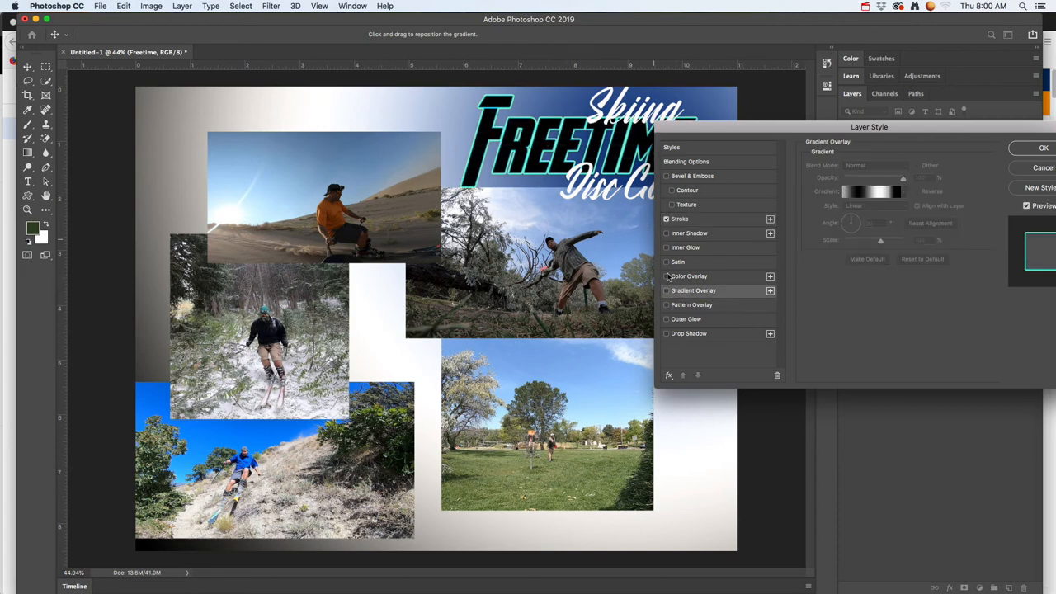
# Add an enlarged outer glow with 13% spread and a drop shadow to the Freetime title, and collapse its effects list.
pyautogui.click(682, 323)
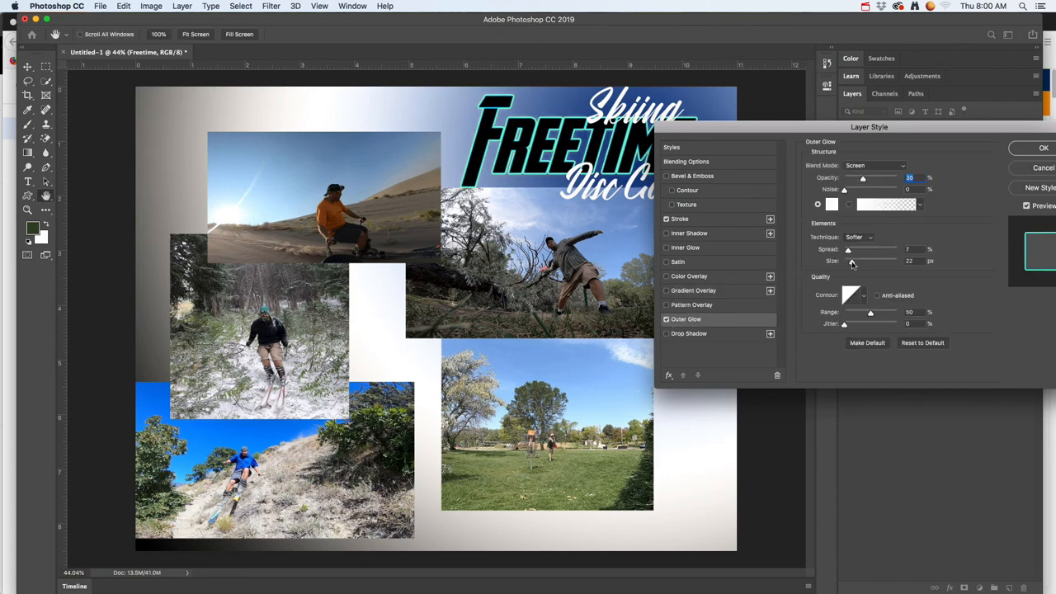
pyautogui.moveTo(853, 261); pyautogui.dragTo(860, 264)
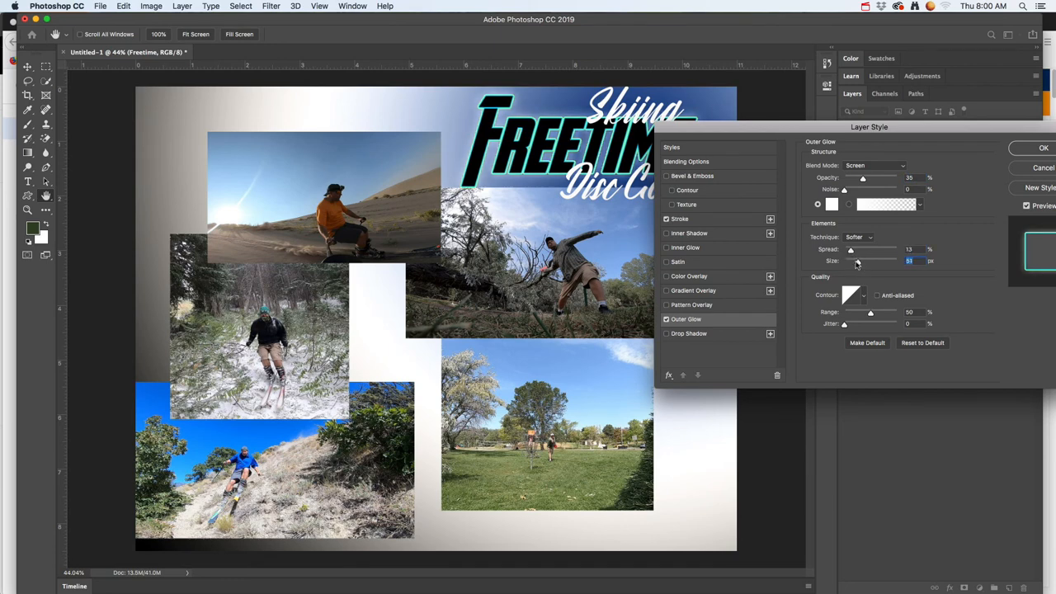
pyautogui.click(688, 333)
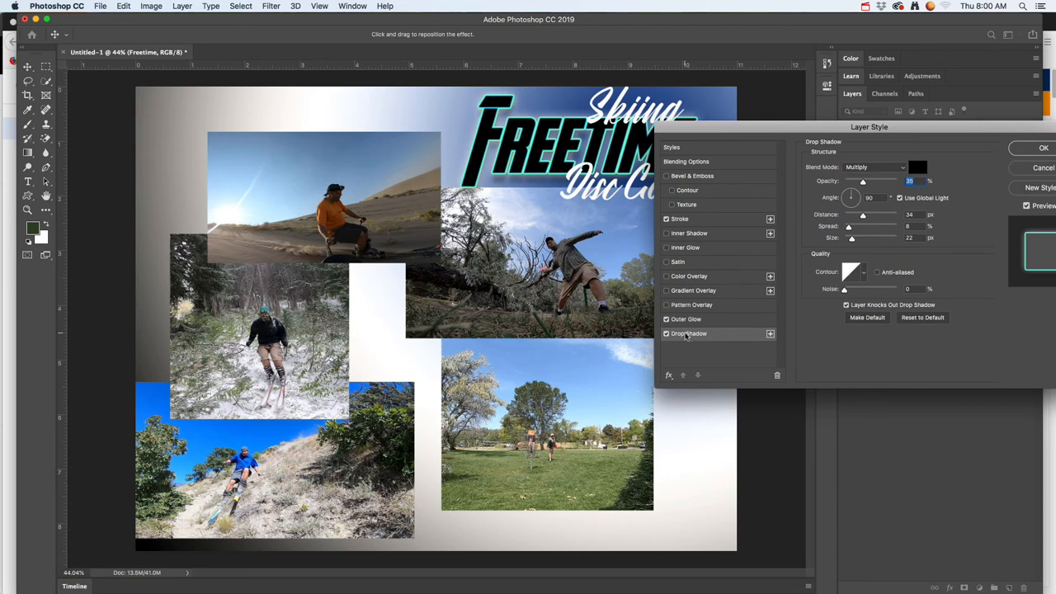
pyautogui.click(1016, 150)
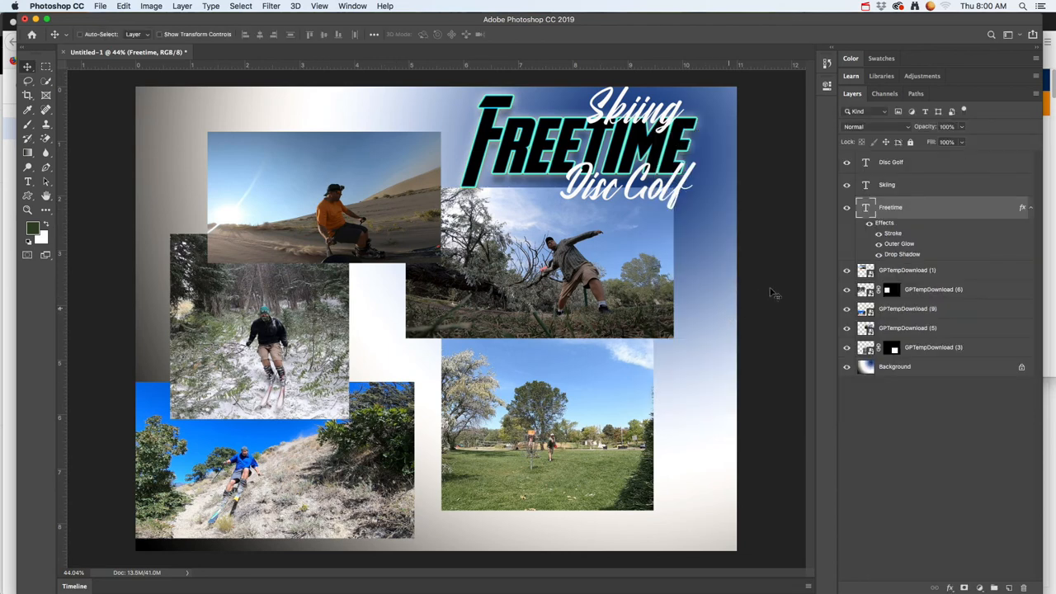
pyautogui.click(1030, 207)
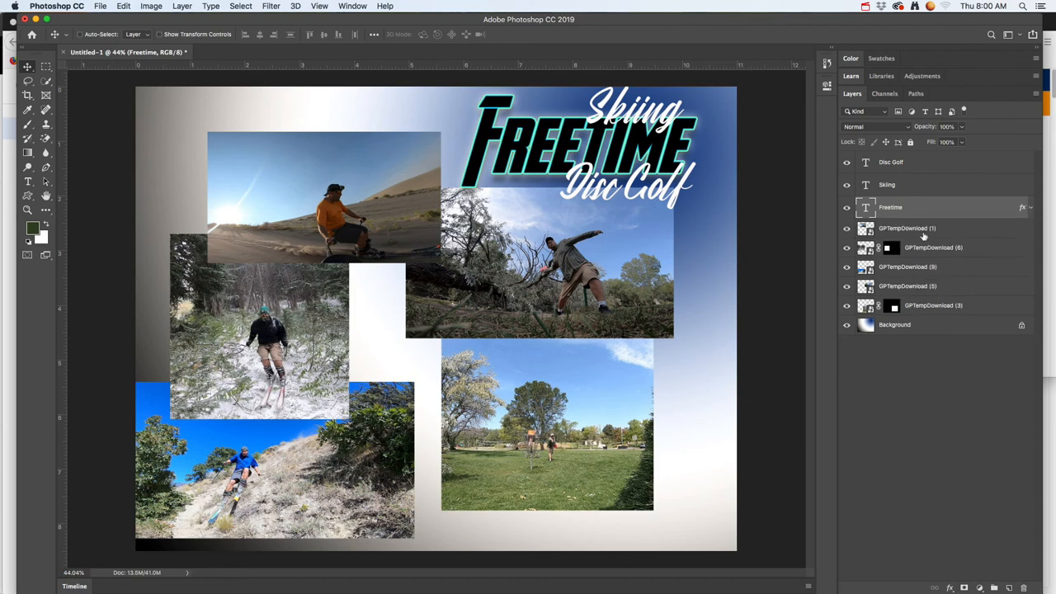
# Apply a gradient stroke and a drop shadow to the GPTempDownload (1) photo layer, leaving out colour and gradient overlays.
pyautogui.click(923, 235)
pyautogui.doubleClick(984, 231)
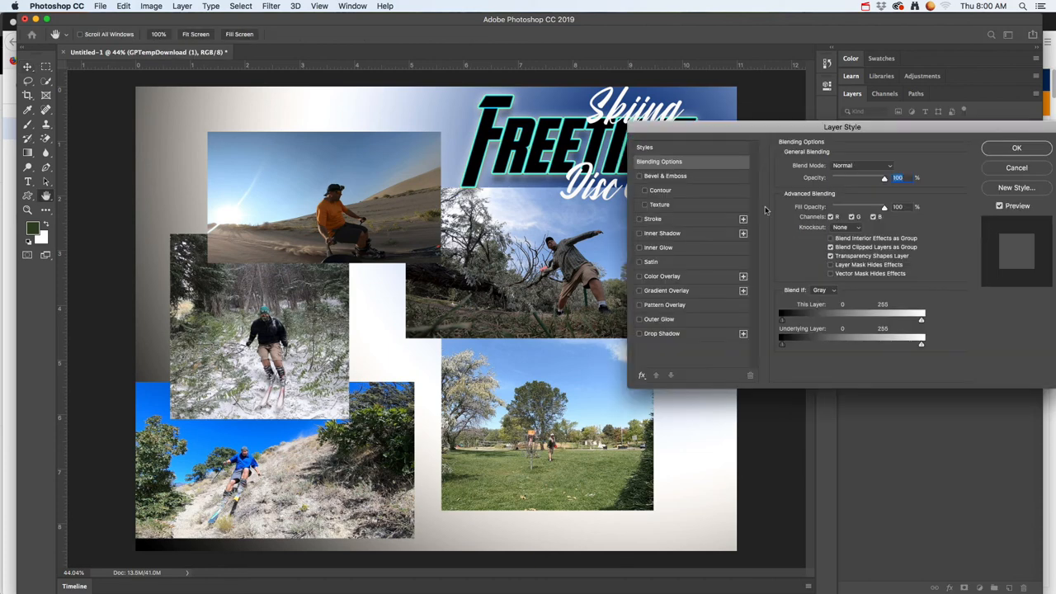
pyautogui.click(639, 276)
pyautogui.click(639, 276)
pyautogui.click(639, 290)
pyautogui.click(639, 291)
pyautogui.click(653, 220)
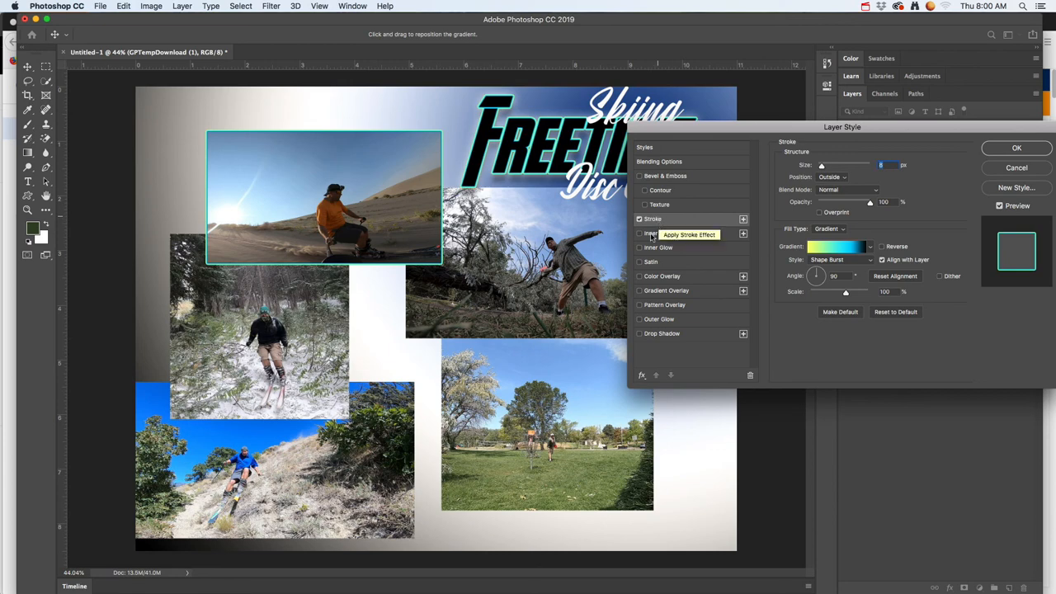
pyautogui.click(658, 334)
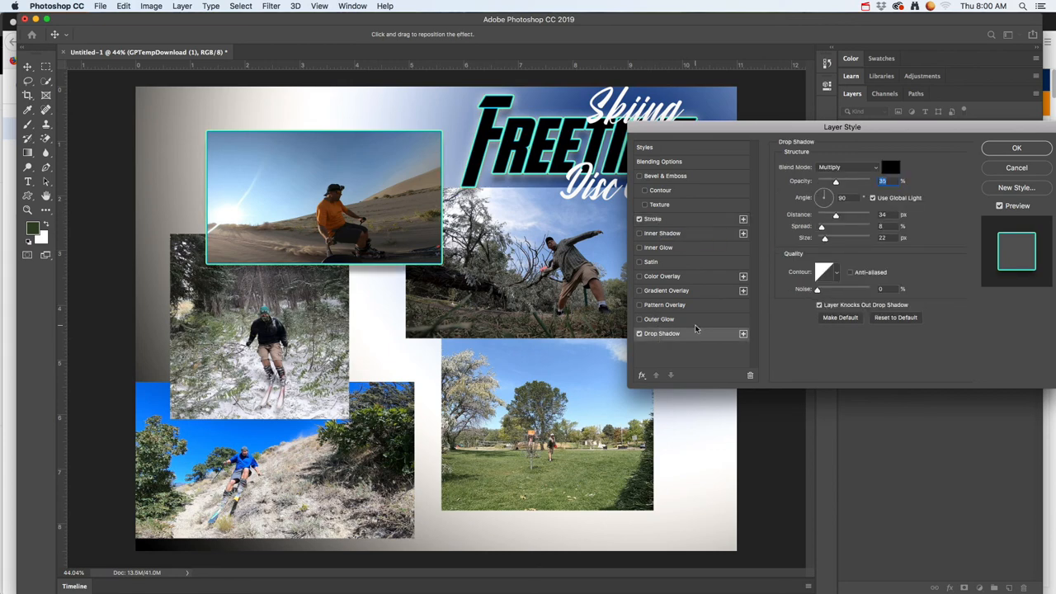
pyautogui.click(1008, 153)
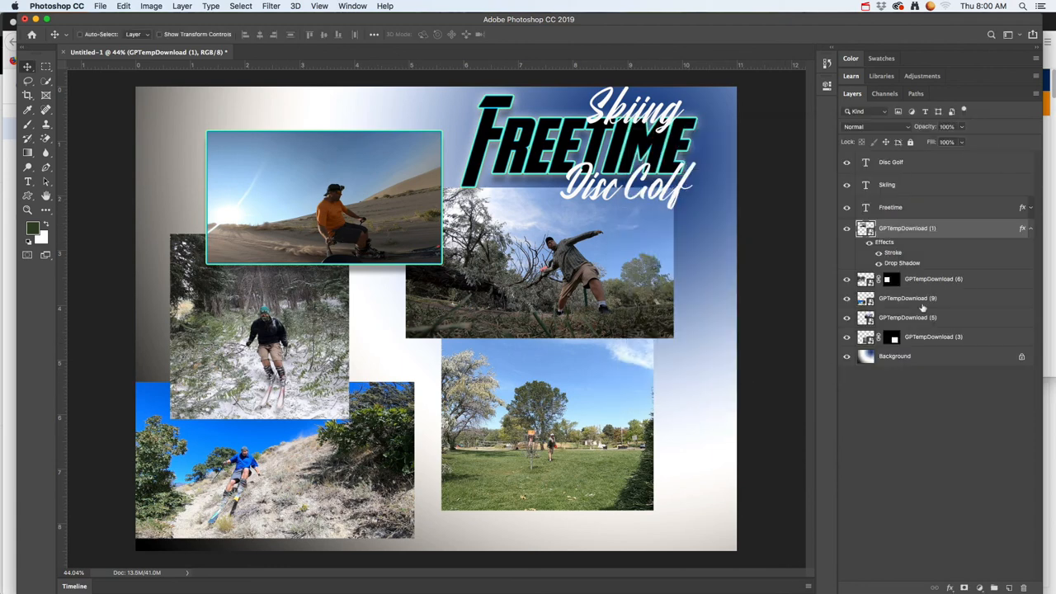
pyautogui.click(1029, 231)
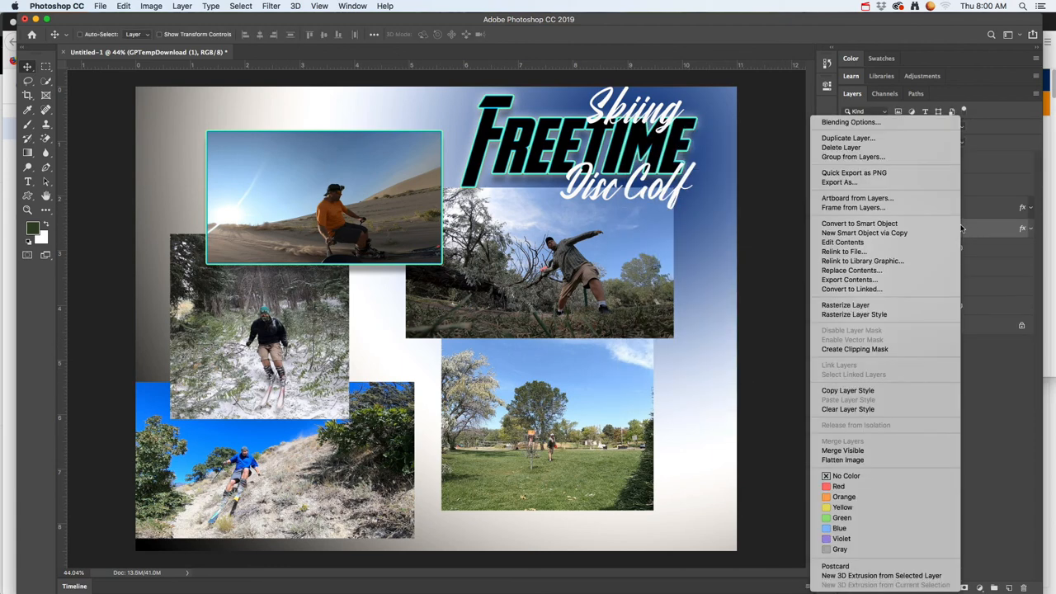
# Copy the layer style of GPTempDownload (1) and paste it onto the other four photo layers.
pyautogui.rightClick(962, 230)
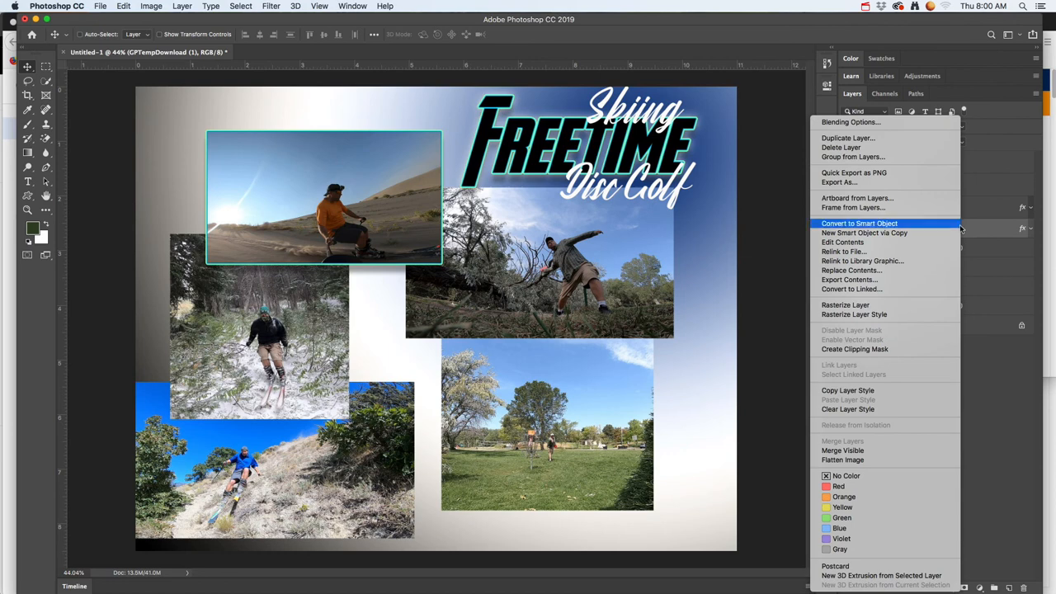
pyautogui.click(863, 393)
pyautogui.click(923, 253)
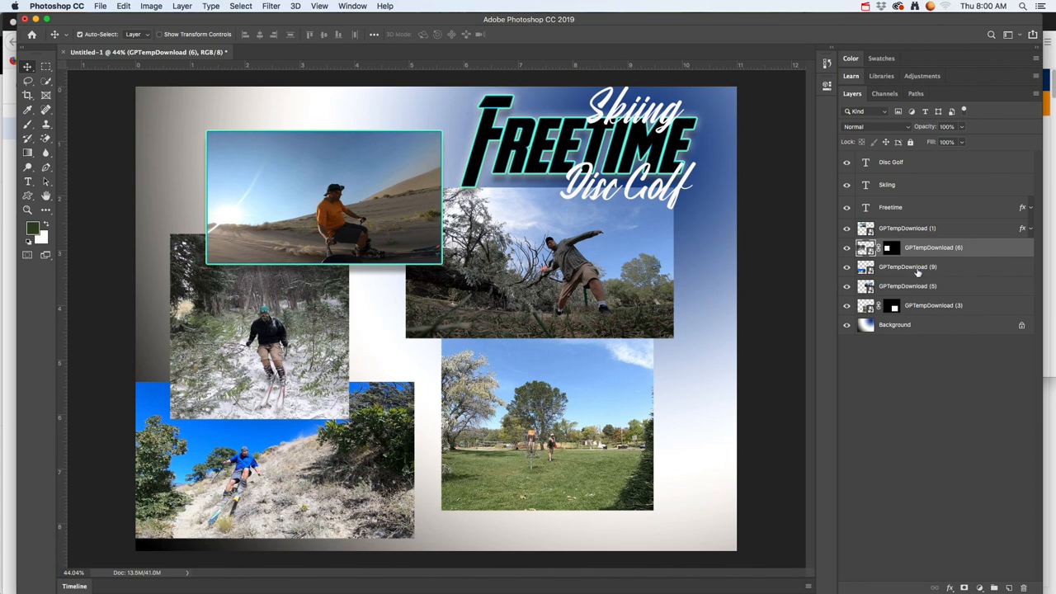
pyautogui.keyDown('shift'); pyautogui.click(917, 269); pyautogui.keyUp('shift')
pyautogui.keyDown('shift'); pyautogui.click(914, 289); pyautogui.keyUp('shift')
pyautogui.keyDown('shift'); pyautogui.click(917, 304); pyautogui.keyUp('shift')
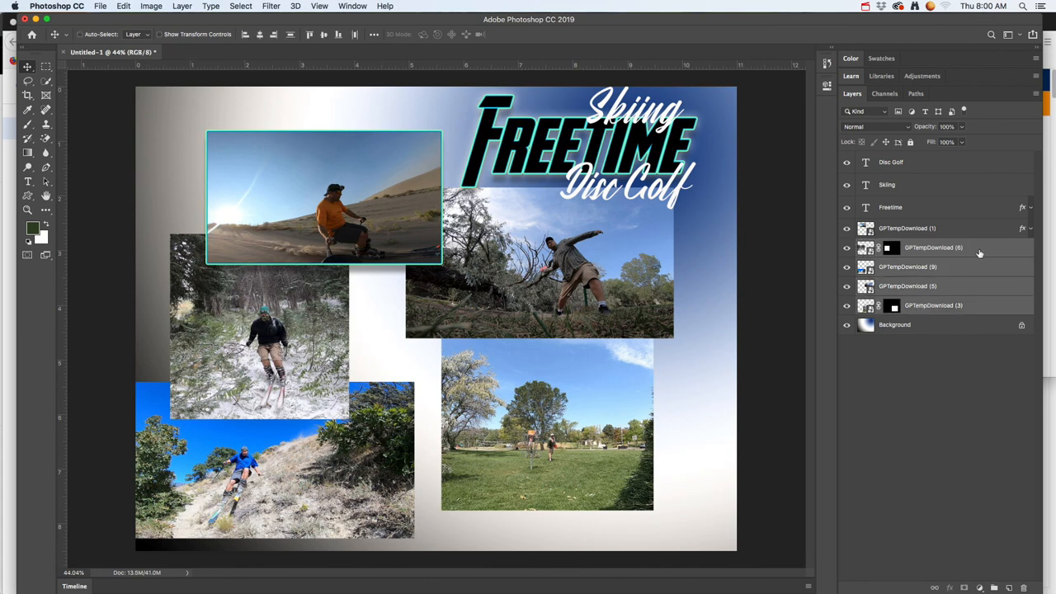
pyautogui.rightClick(980, 252)
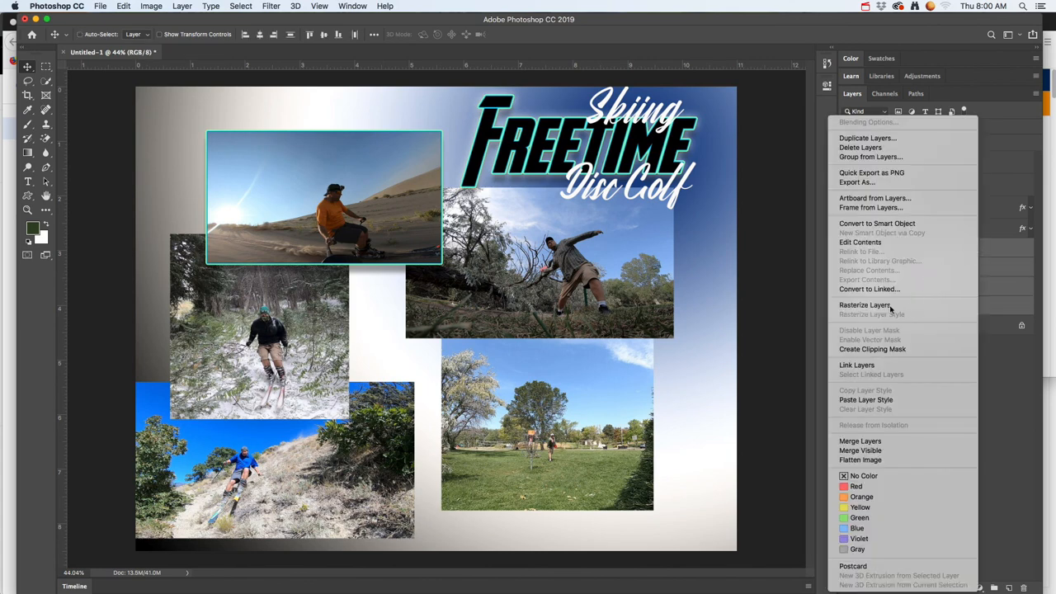
pyautogui.click(885, 401)
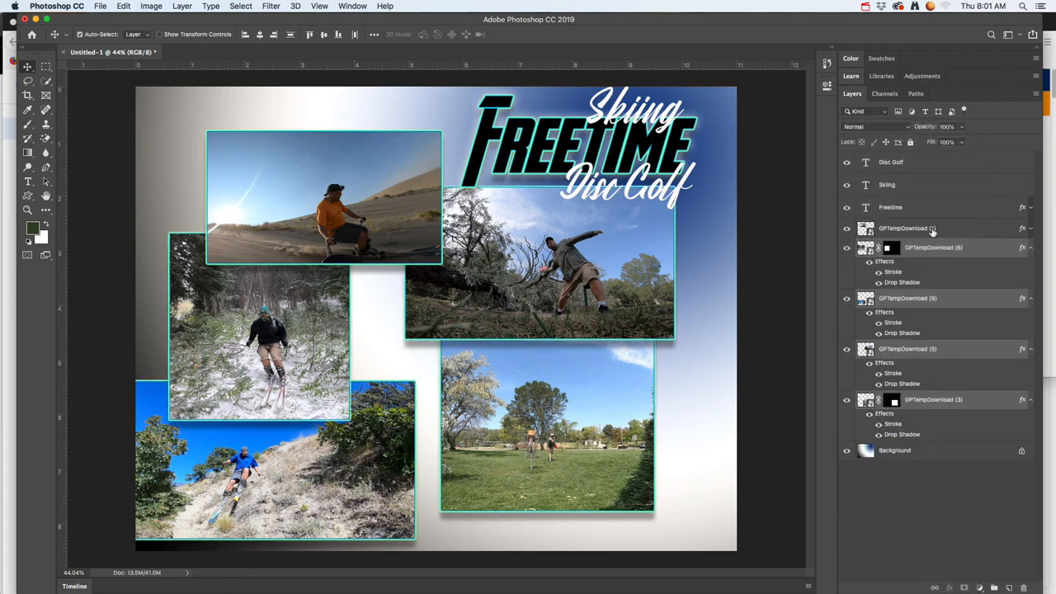
# Select all five photo layers together and move them slightly up and to the right on the canvas.
pyautogui.keyDown('shift'); pyautogui.click(918, 231); pyautogui.keyUp('shift')
pyautogui.moveTo(382, 388)
pyautogui.mouseDown()
pyautogui.moveTo(402, 378)
pyautogui.moveTo(382, 384)
pyautogui.mouseUp()
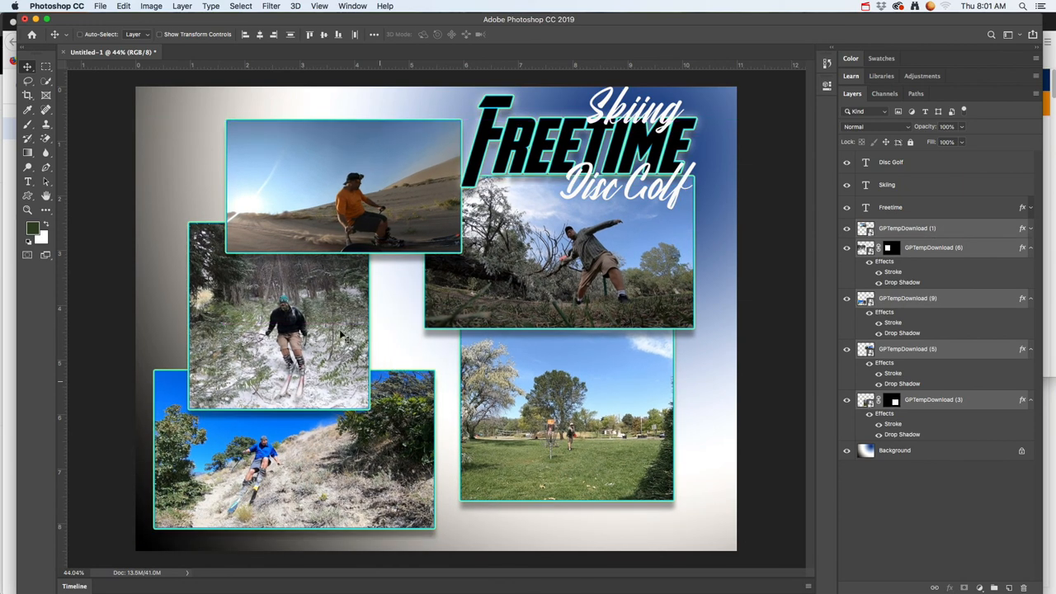